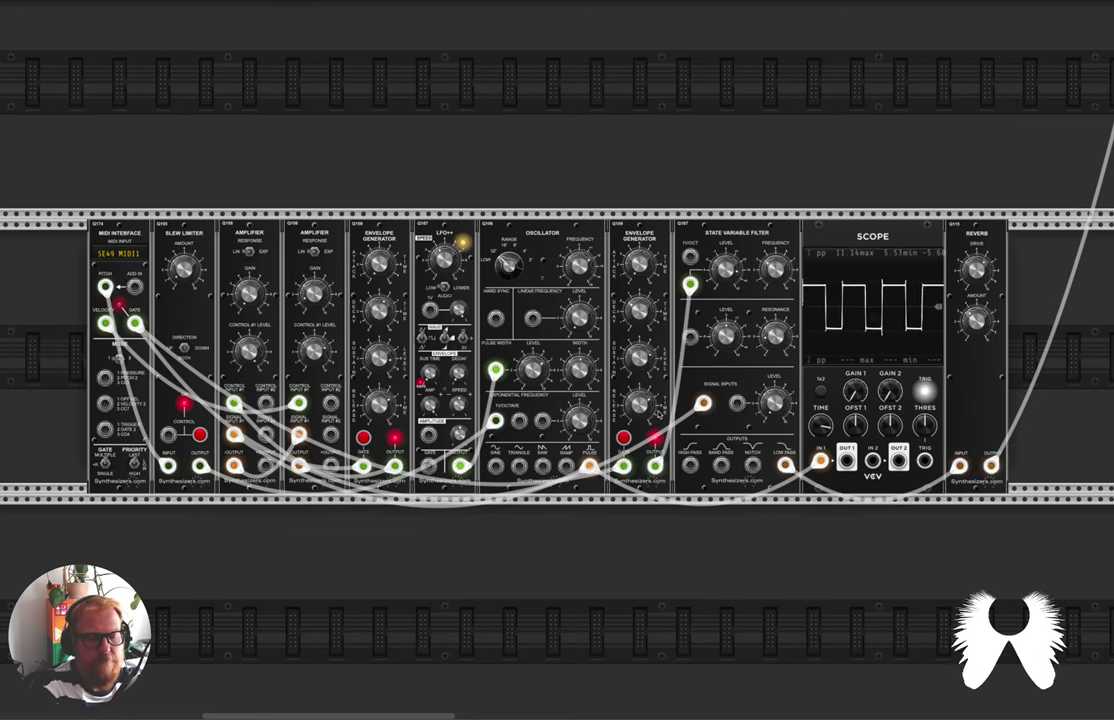
Reset the oscillator's frequency control to 0.
{"action": "mouse_move", "coordinate": [578, 266]}
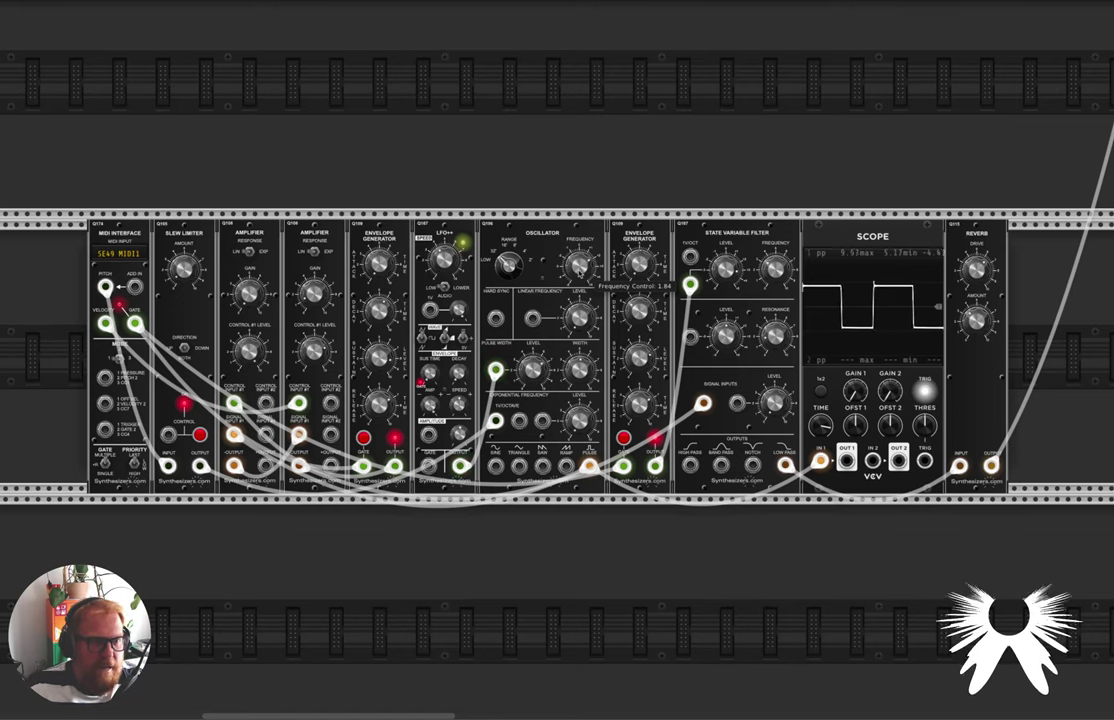
{"action": "double_click", "coordinate": [582, 270]}
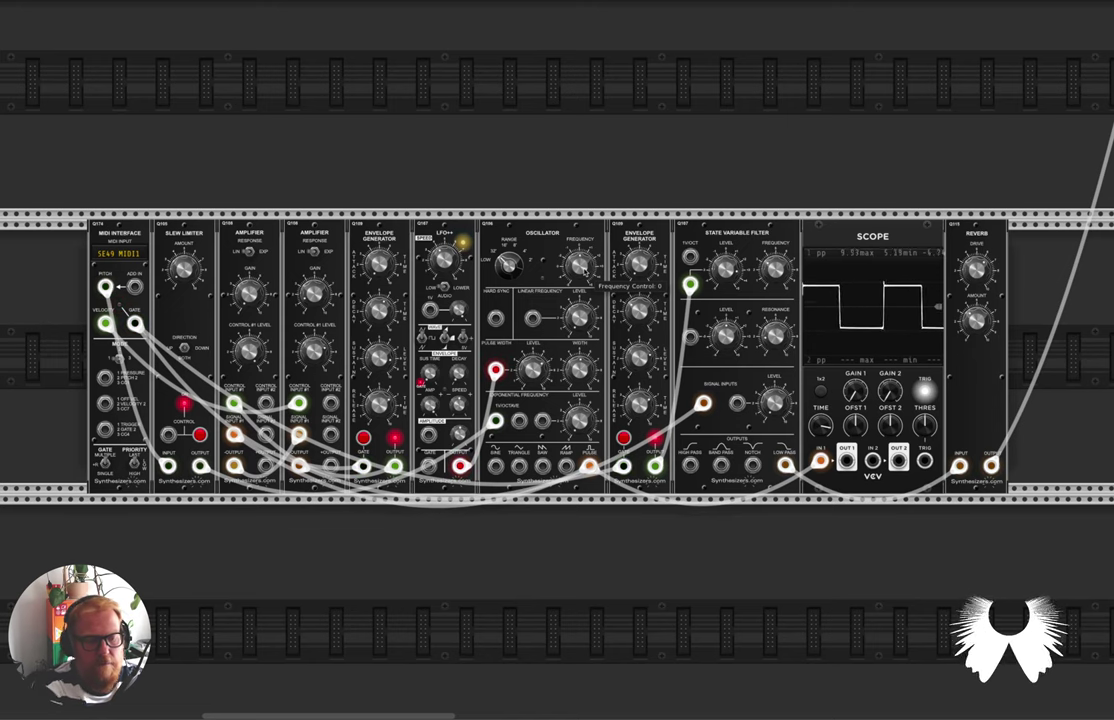
Tune the state variable filter's frequency to about 2.3 and fine-tune its resonance.
{"action": "scroll", "coordinate": [557, 320], "scroll_direction": "down", "scroll_amount": 2}
{"action": "left_click", "coordinate": [775, 268]}
{"action": "left_click_drag", "start_coordinate": [780, 231], "coordinate": [780, 190]}
{"action": "scroll", "coordinate": [780, 231], "scroll_direction": "up", "scroll_amount": 2}
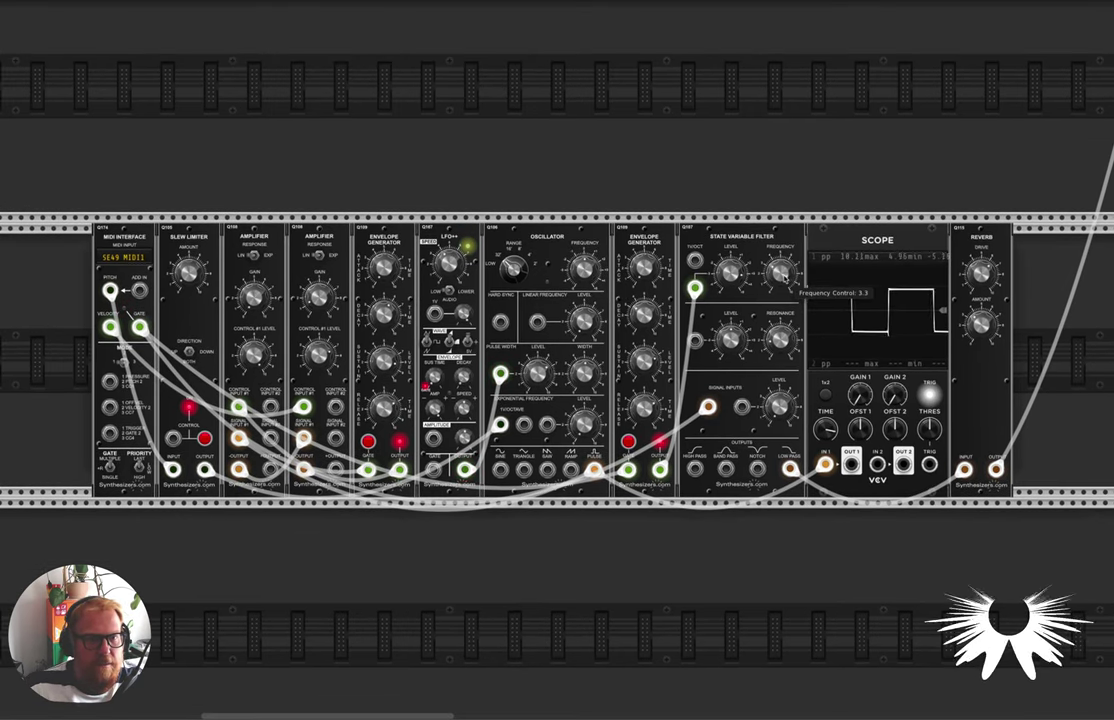
{"action": "mouse_move", "coordinate": [781, 272]}
{"action": "left_mouse_down"}
{"action": "mouse_move", "coordinate": [781, 235]}
{"action": "mouse_move", "coordinate": [781, 283]}
{"action": "left_mouse_up"}
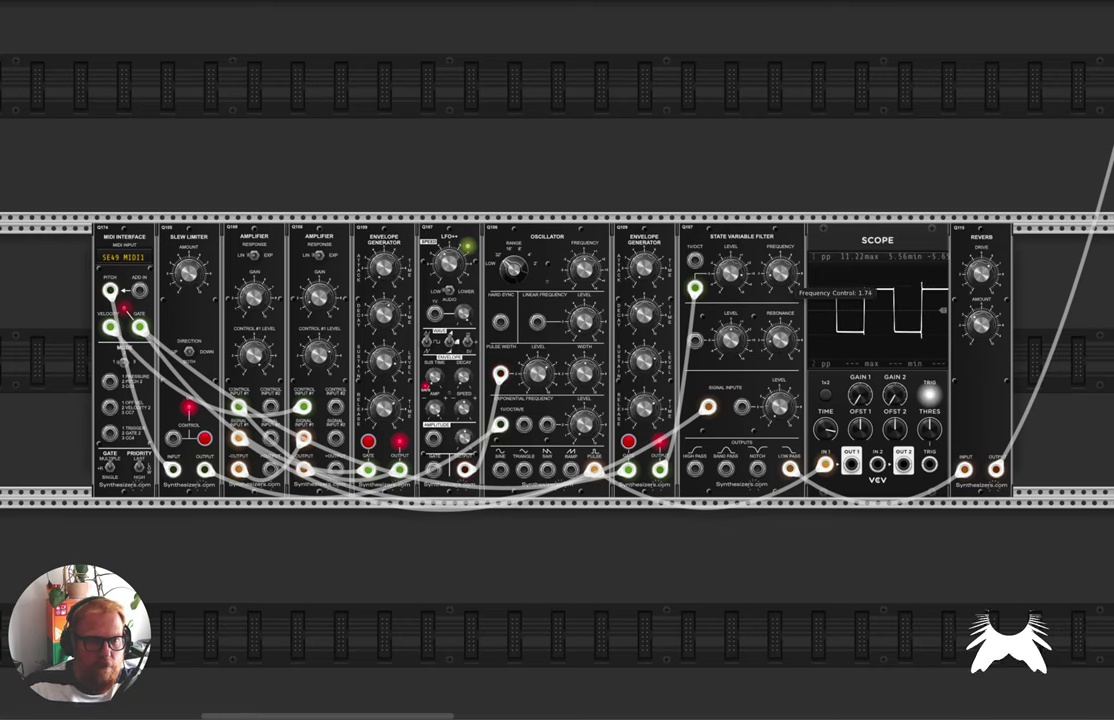
{"action": "mouse_move", "coordinate": [785, 345]}
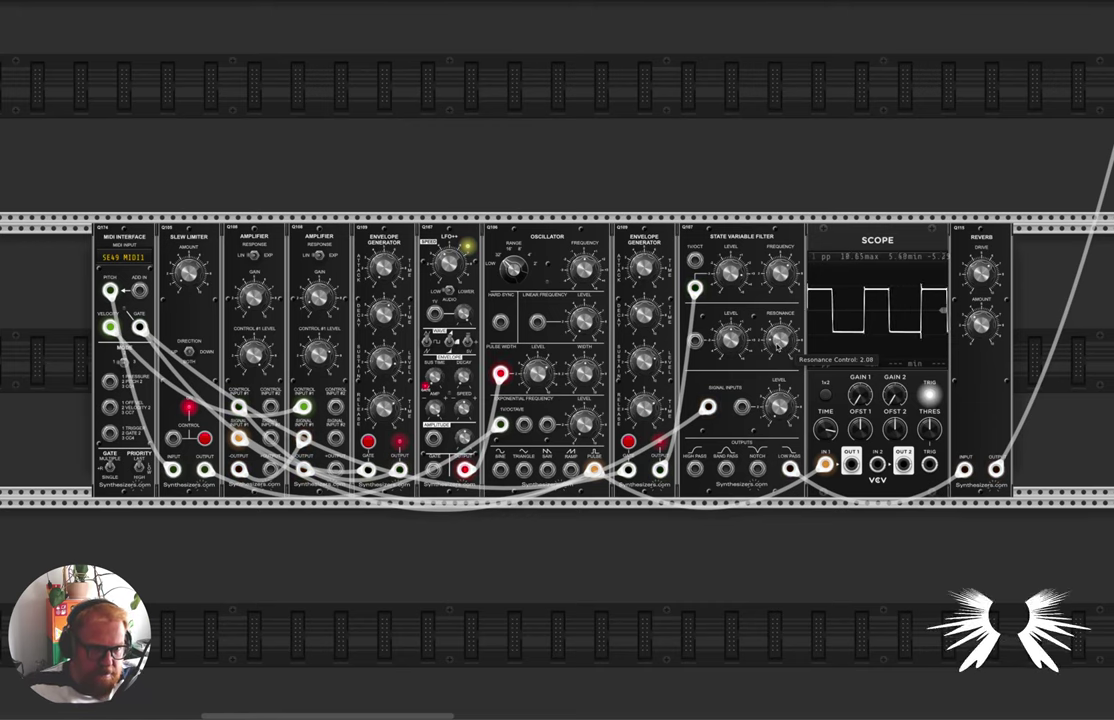
{"action": "left_click_drag", "start_coordinate": [779, 340], "coordinate": [779, 334]}
{"action": "mouse_move", "coordinate": [776, 268]}
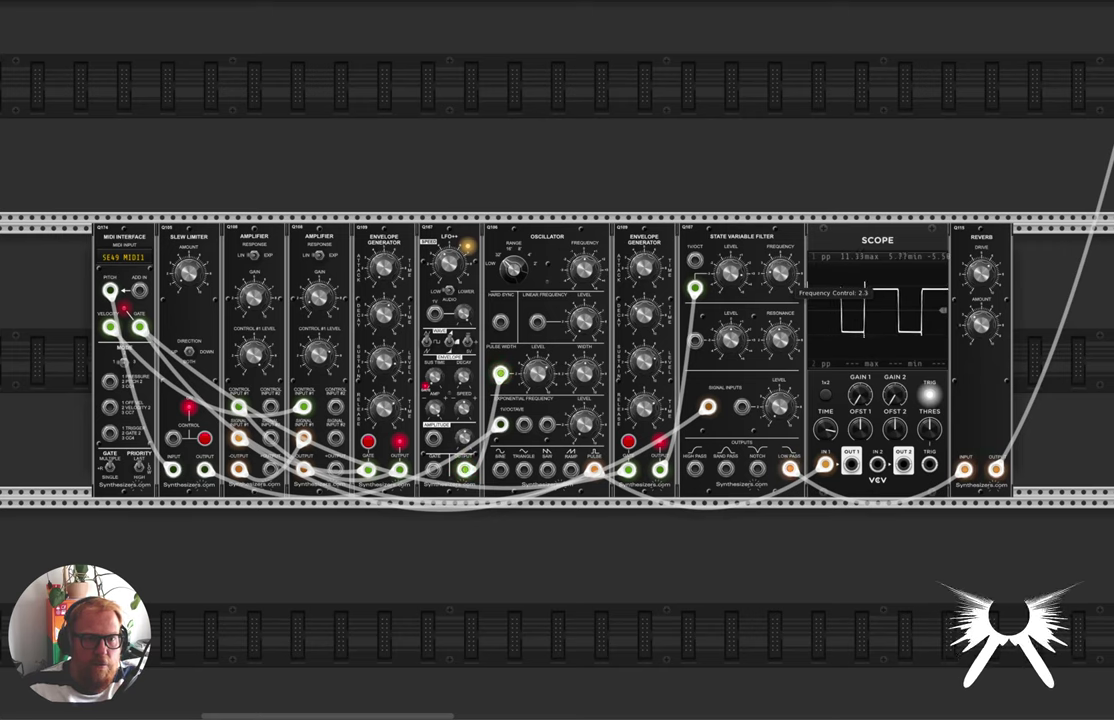
{"action": "left_click_drag", "start_coordinate": [782, 346], "coordinate": [780, 337]}
{"action": "left_click_drag", "start_coordinate": [780, 279], "coordinate": [779, 270]}
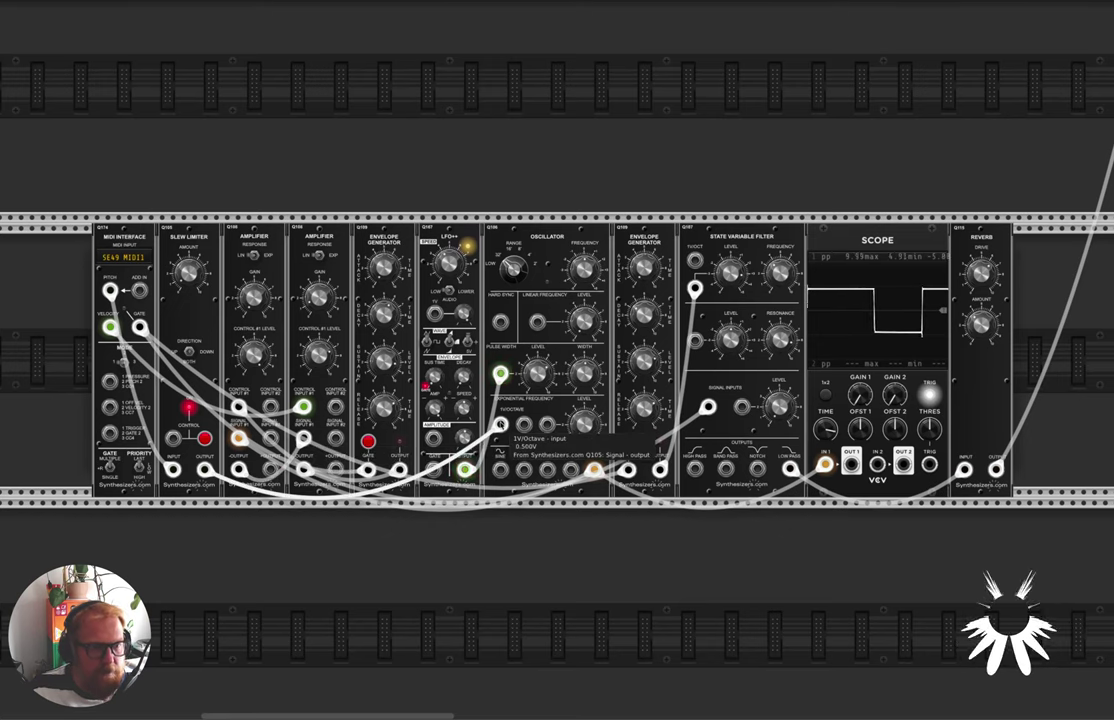
Patch a second pitch cable from the slew limiter's signal output to the state variable filter's 1V/Oct input.
{"action": "left_click_drag", "start_coordinate": [501, 424], "coordinate": [695, 261]}
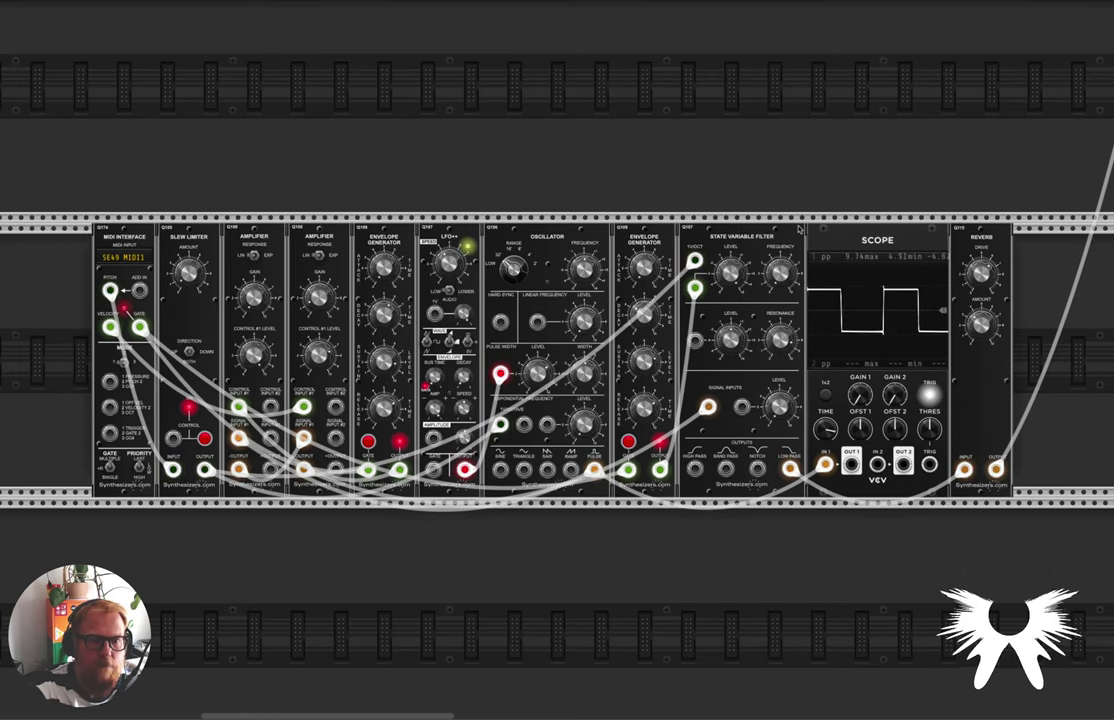
{"action": "mouse_move", "coordinate": [795, 352]}
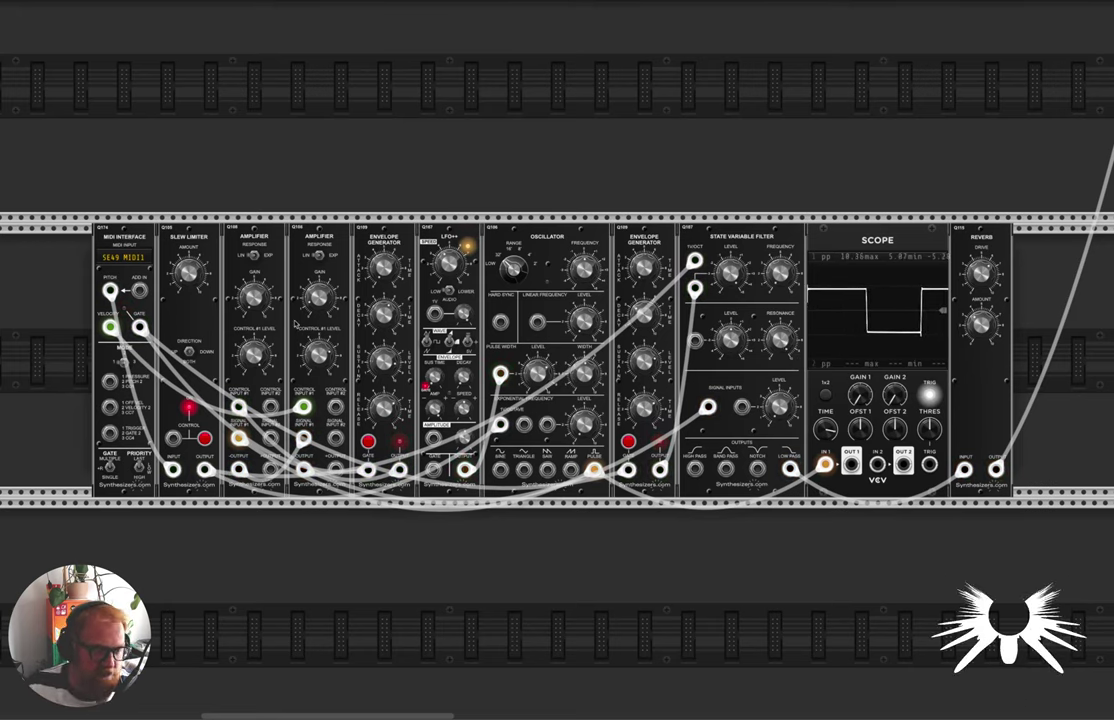
Raise the Control #1 level of the first amplifier, the one beside the slew limiter.
{"action": "mouse_move", "coordinate": [323, 296]}
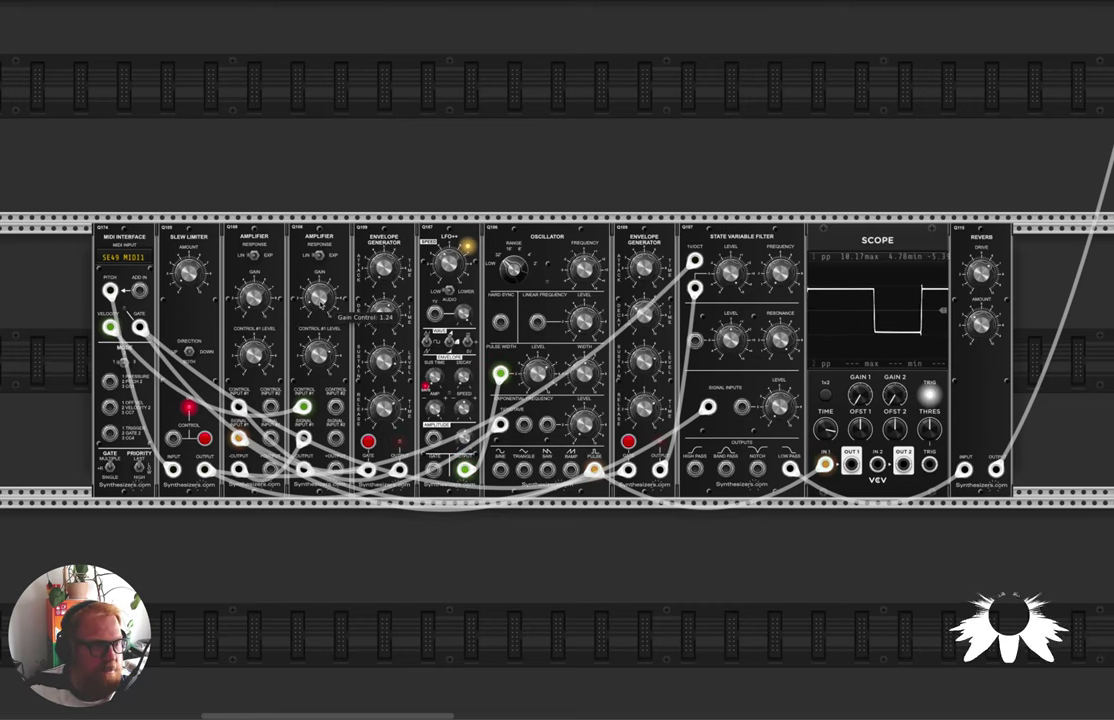
{"action": "mouse_move", "coordinate": [318, 354]}
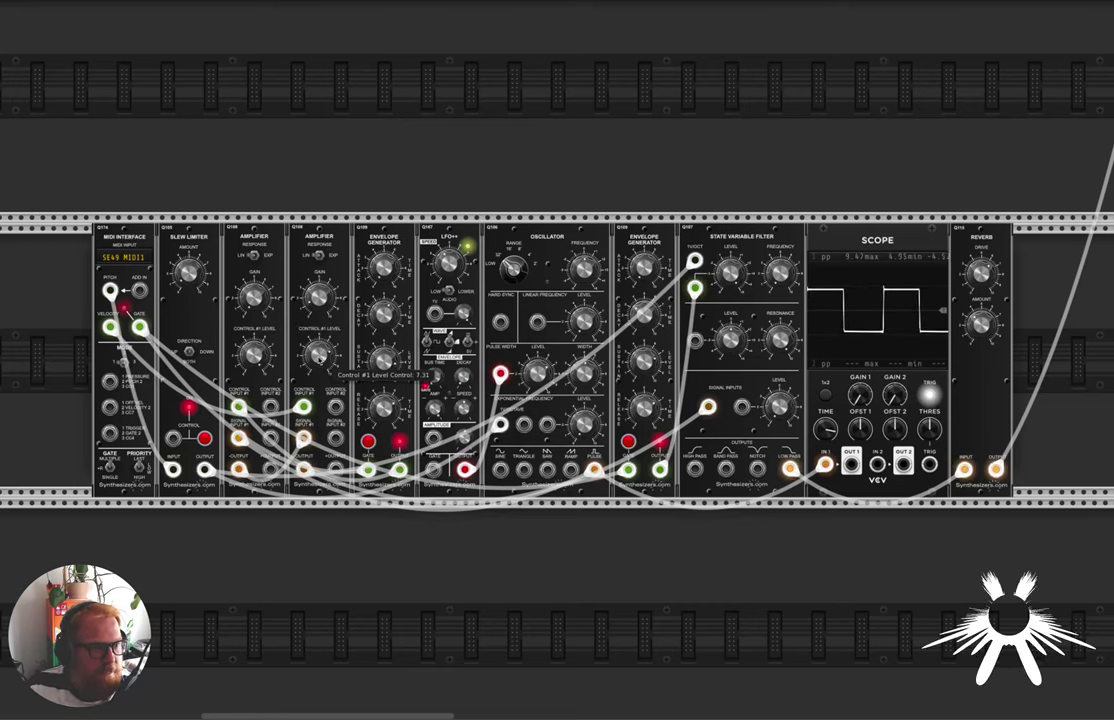
{"action": "mouse_move", "coordinate": [254, 357]}
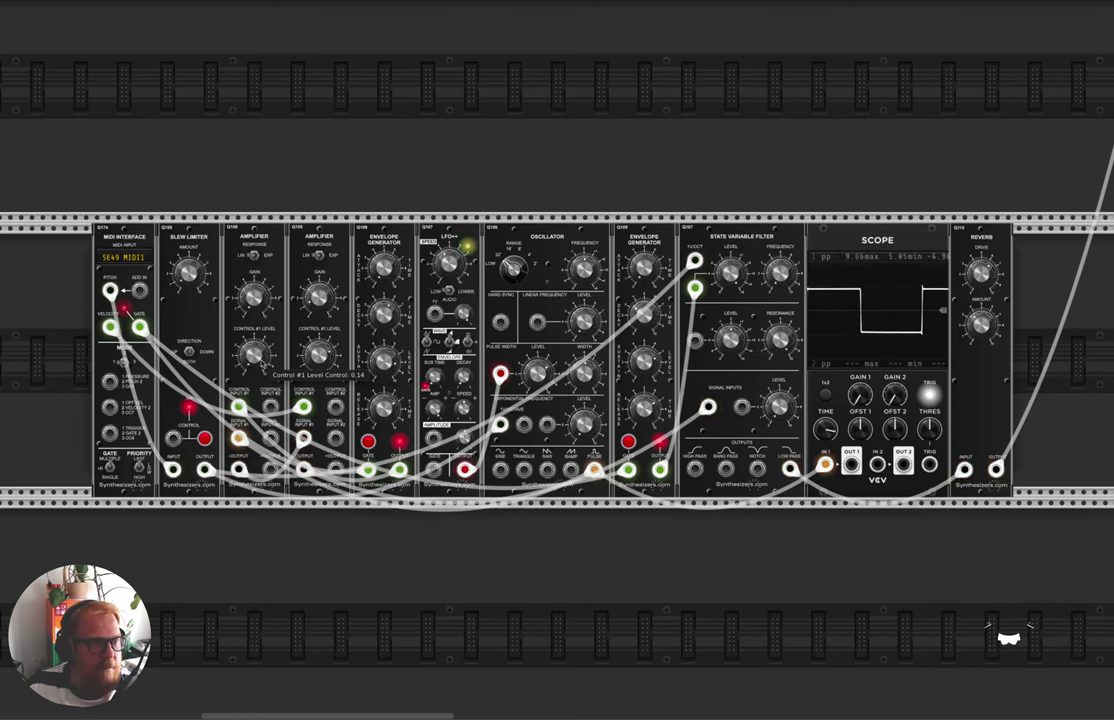
{"action": "left_click_drag", "start_coordinate": [253, 354], "coordinate": [253, 325]}
Turn the second amplifier's Control #1 level down to 0 and bring it back up.
{"action": "left_click_drag", "start_coordinate": [319, 354], "coordinate": [319, 388]}
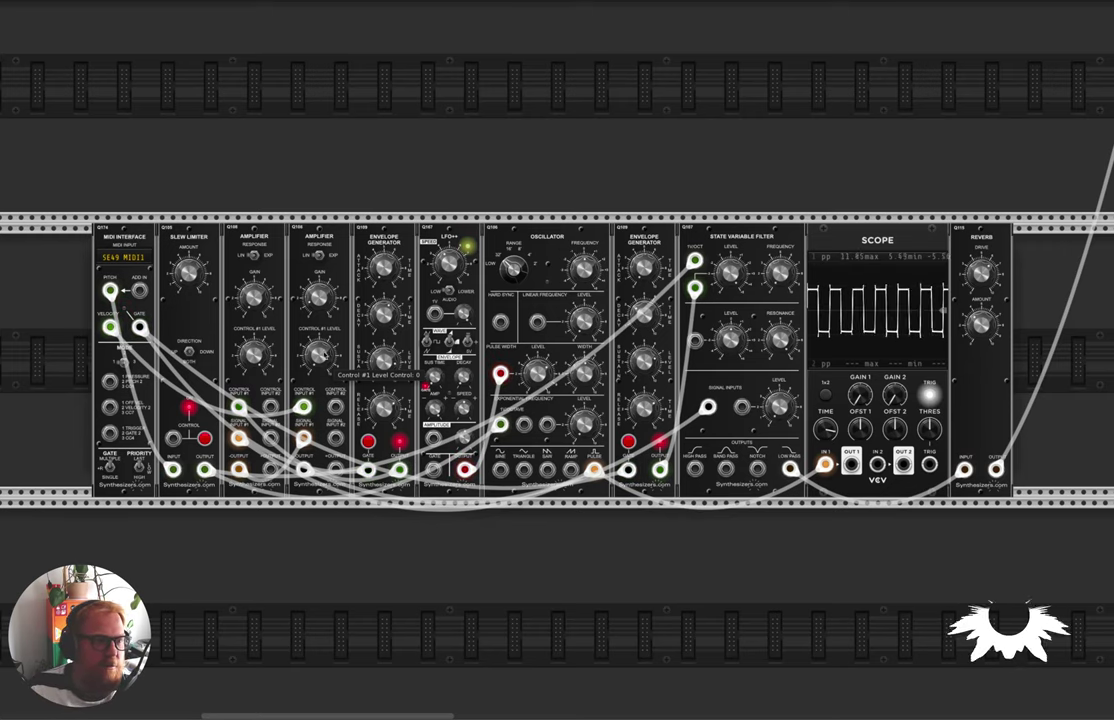
{"action": "left_click_drag", "start_coordinate": [322, 356], "coordinate": [322, 278]}
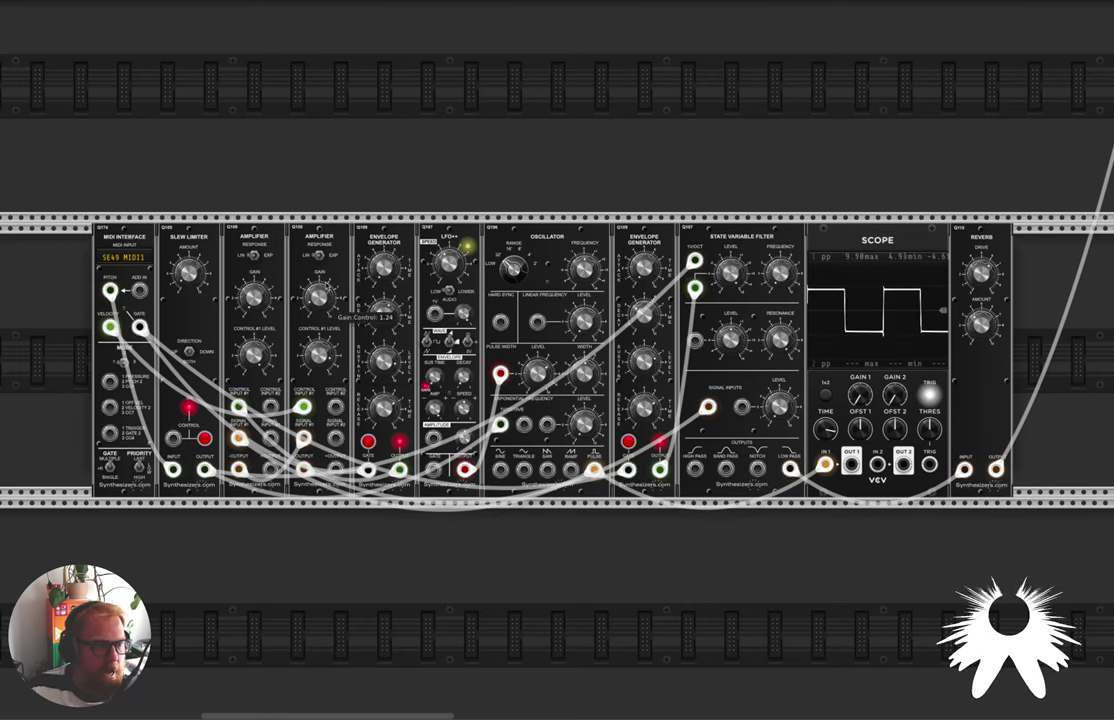
{"action": "mouse_move", "coordinate": [112, 330]}
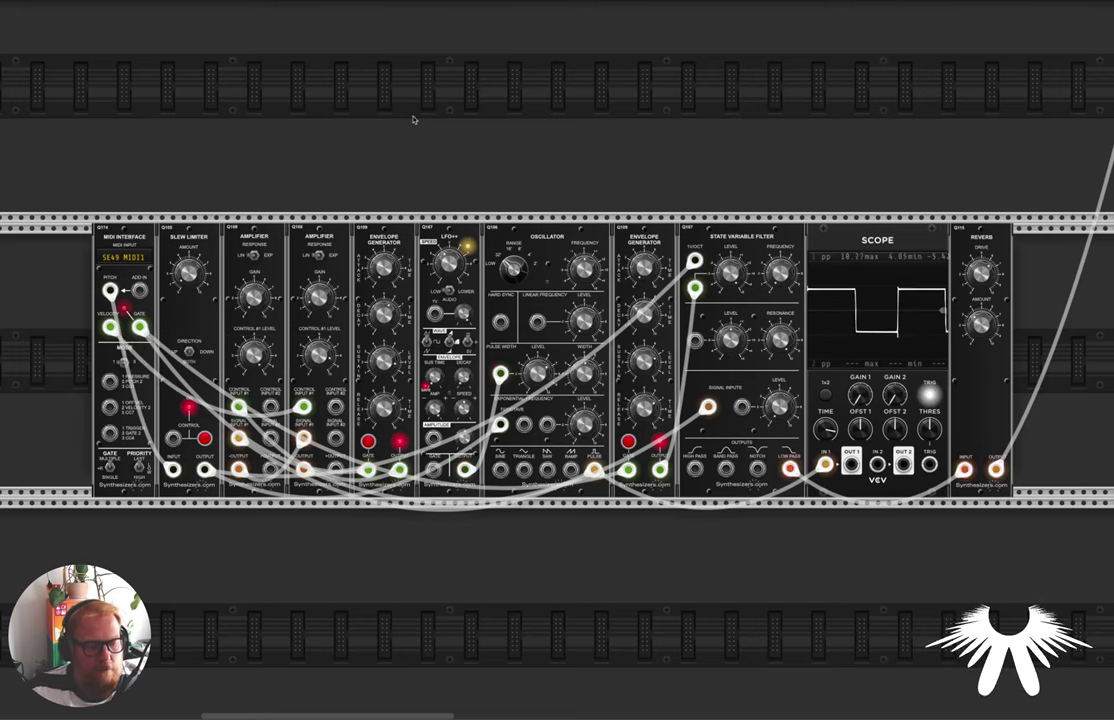
Unplug the cable from the state variable filter's 1V/Oct input and set the filter's resonance to about 3.34.
{"action": "mouse_move", "coordinate": [698, 263]}
{"action": "left_click_drag", "start_coordinate": [698, 263], "coordinate": [706, 585]}
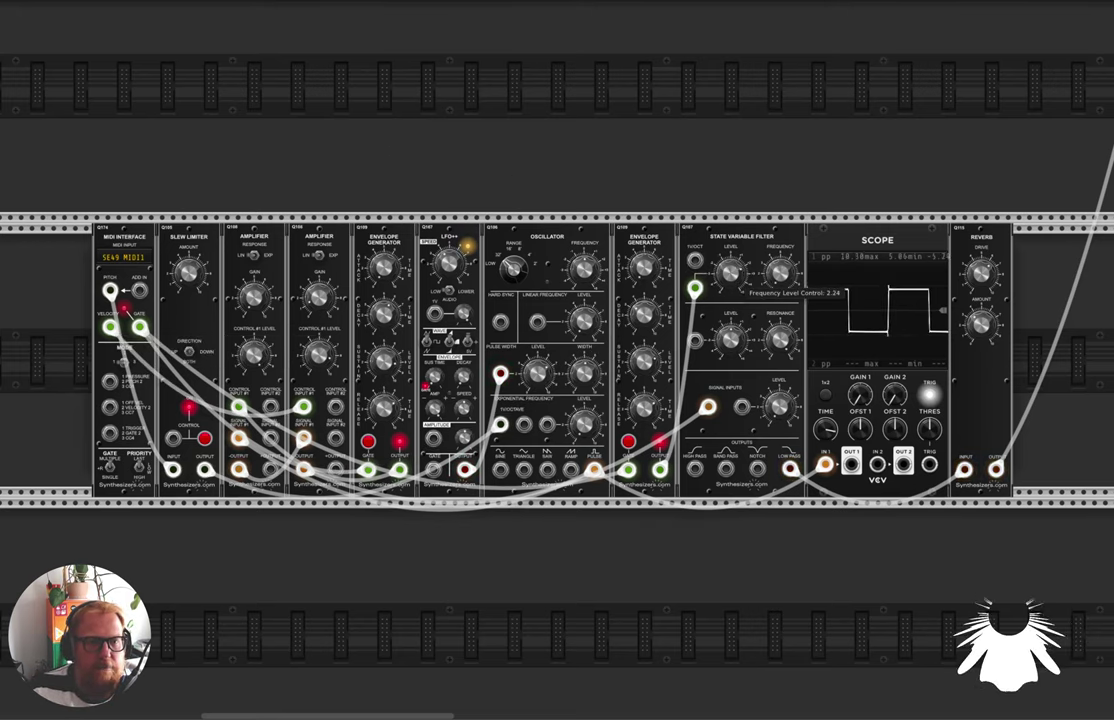
{"action": "mouse_move", "coordinate": [785, 344]}
{"action": "left_click_drag", "start_coordinate": [784, 343], "coordinate": [784, 342]}
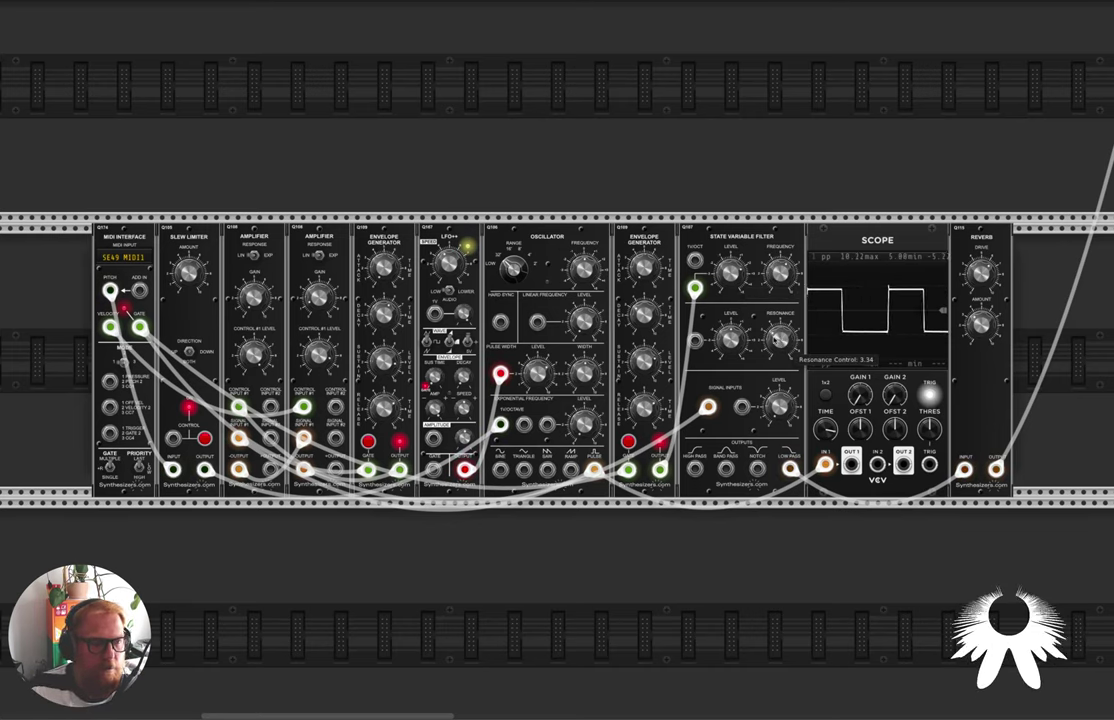
Lower the LFO++ speed to about 2.95 and set the oscillator's pulse width to about 7.16.
{"action": "mouse_move", "coordinate": [453, 267]}
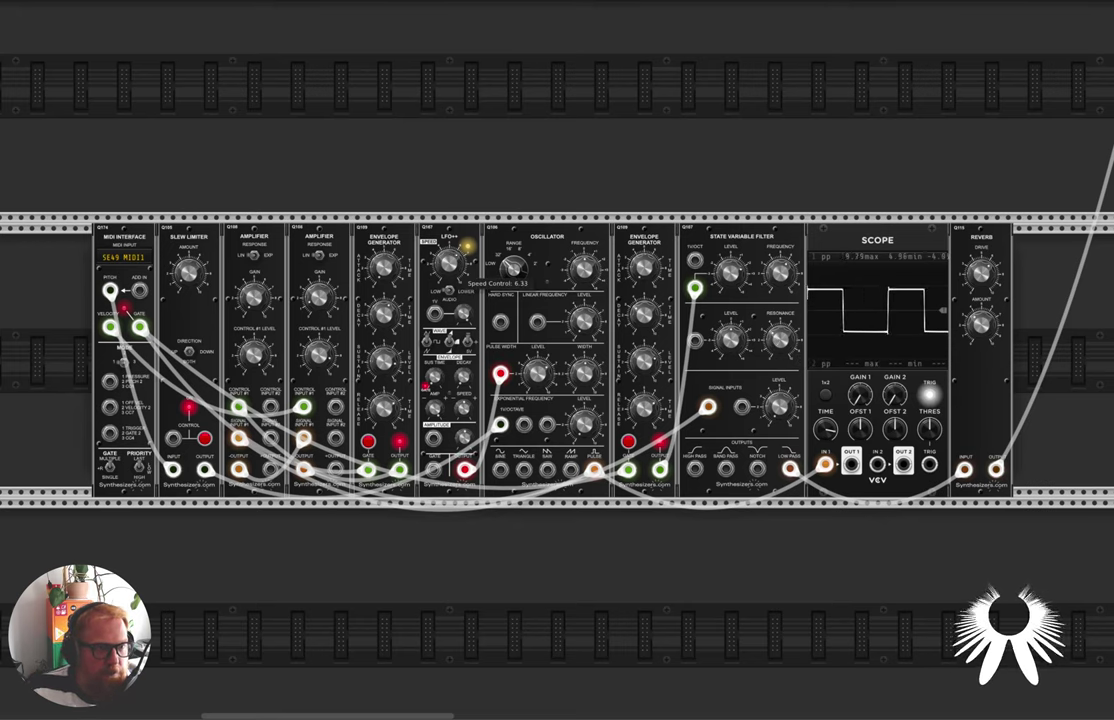
{"action": "left_click_drag", "start_coordinate": [452, 272], "coordinate": [452, 271]}
{"action": "mouse_move", "coordinate": [577, 383]}
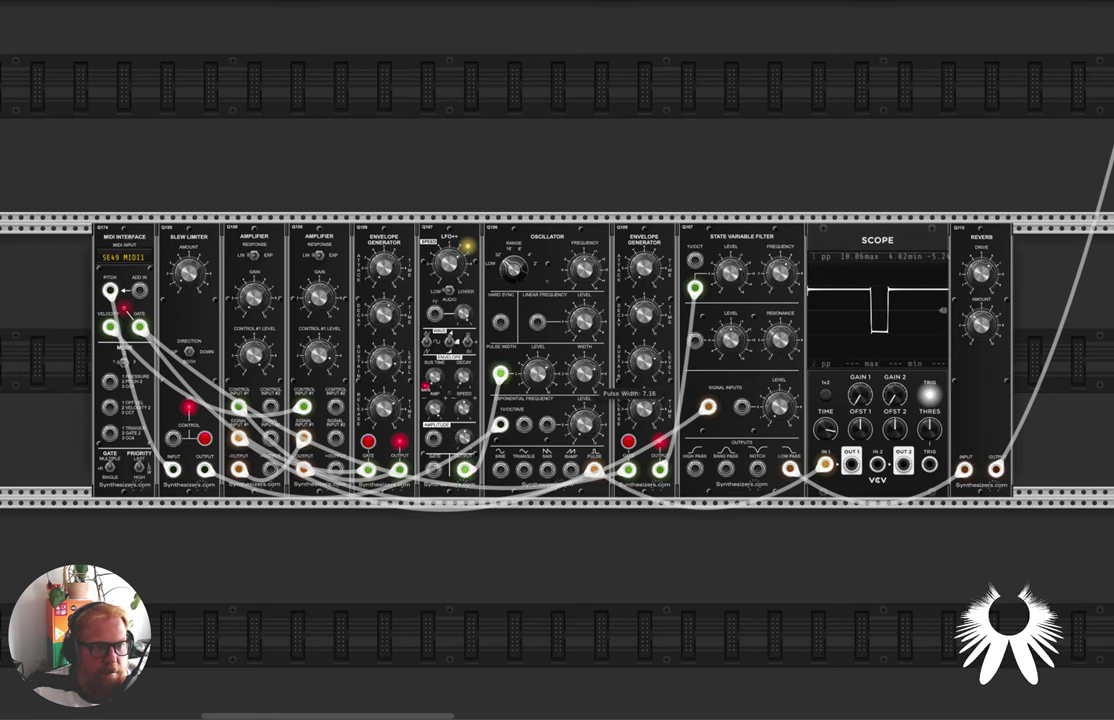
{"action": "left_click_drag", "start_coordinate": [585, 376], "coordinate": [585, 369]}
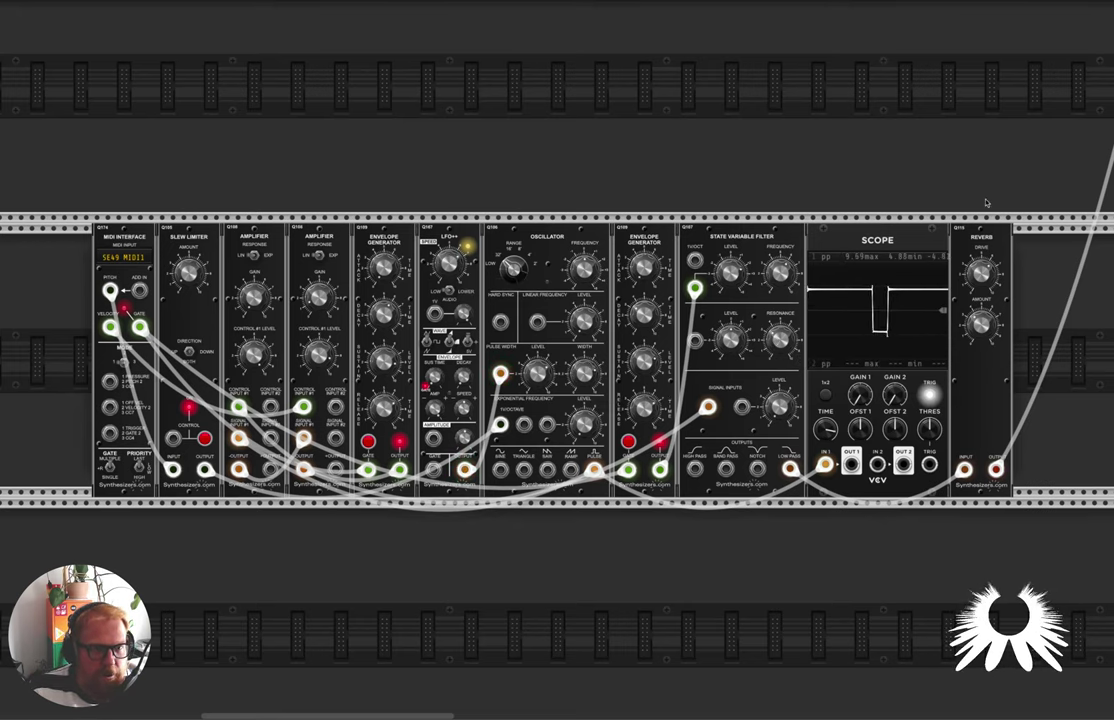
Fine-tune the oscillator's pulse width modulation level and the LFO++ speed.
{"action": "left_click", "coordinate": [541, 373]}
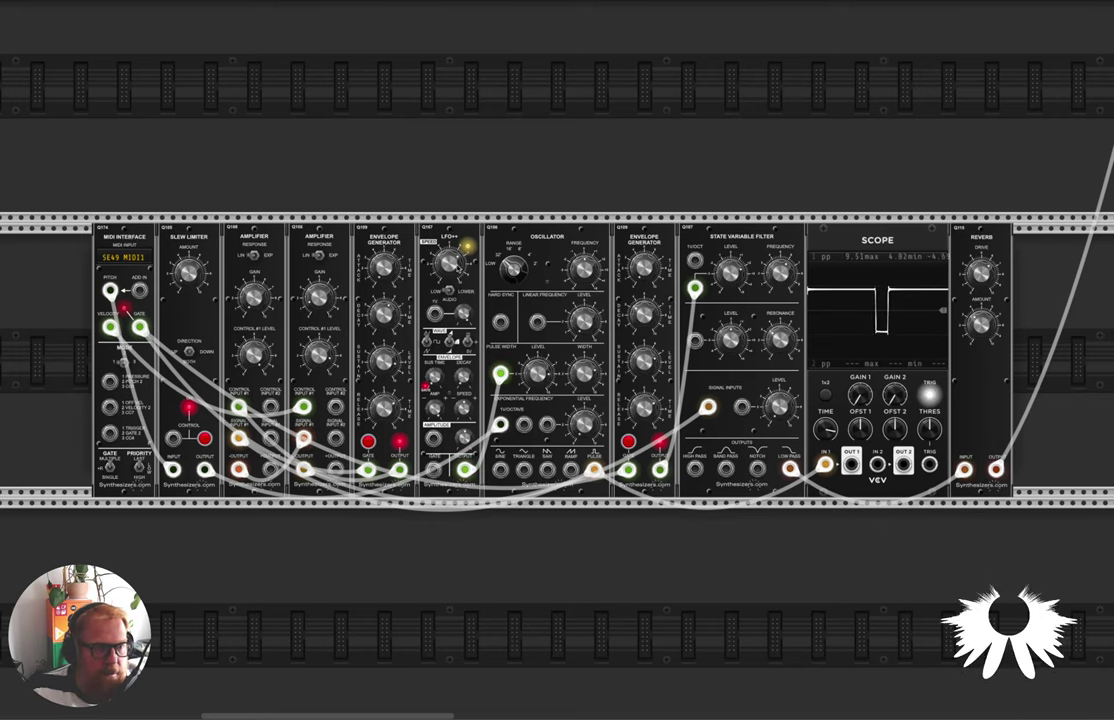
{"action": "mouse_move", "coordinate": [455, 269]}
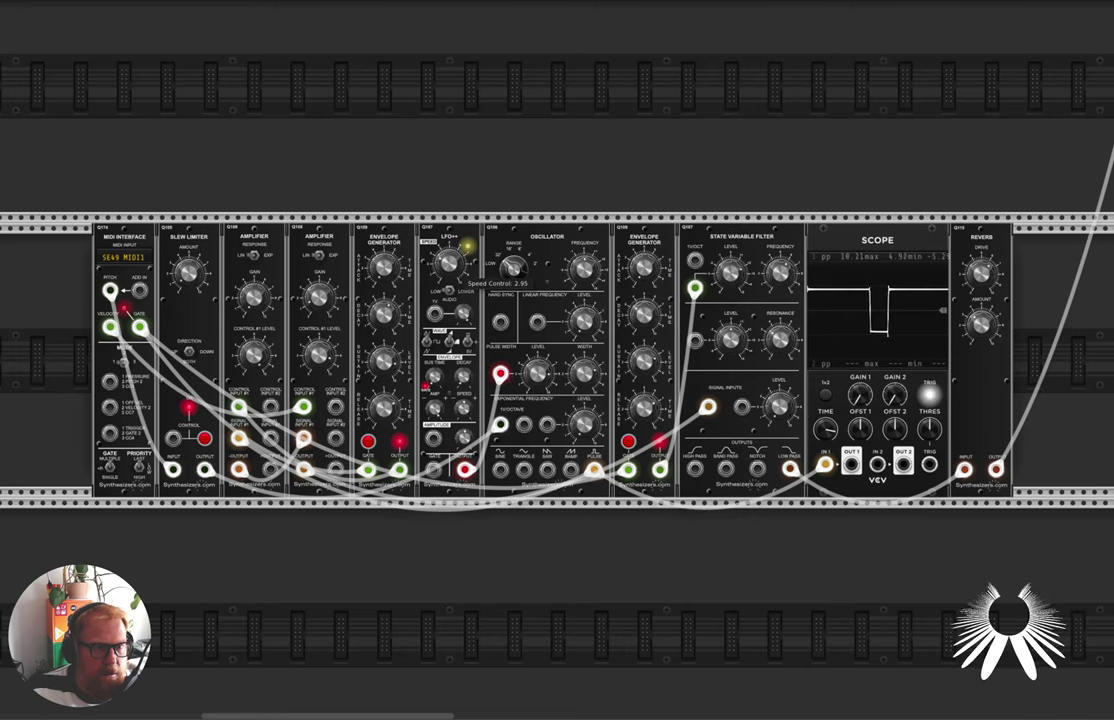
{"action": "left_click_drag", "start_coordinate": [455, 269], "coordinate": [455, 266]}
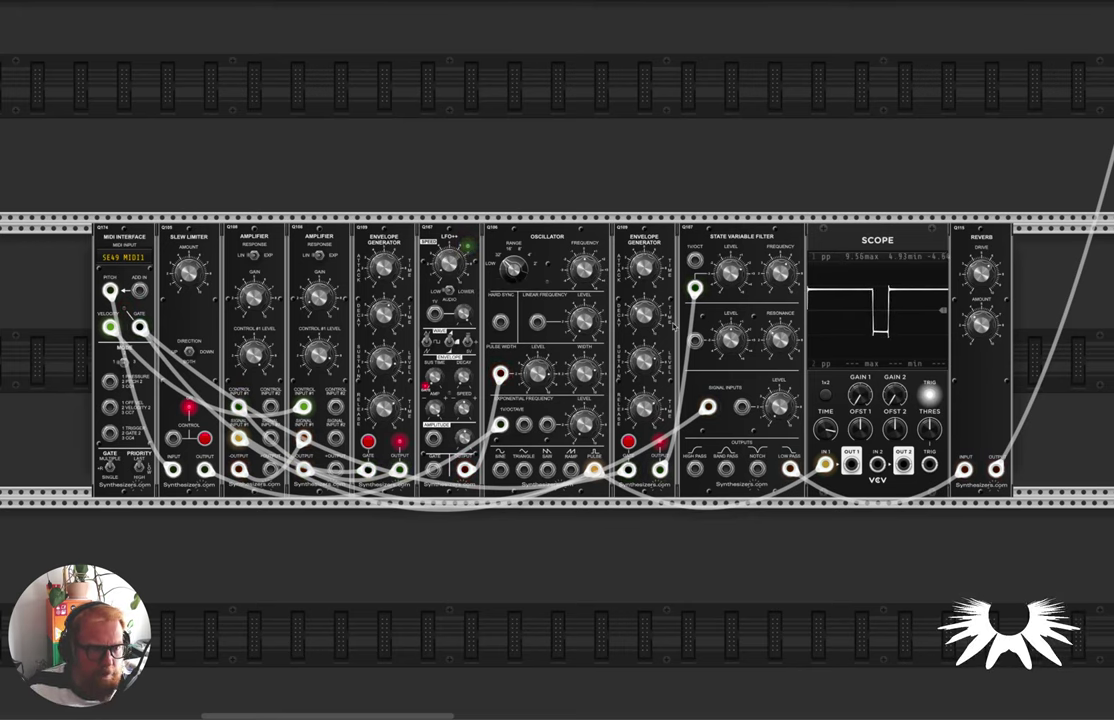
Sweep the oscillator's pulse width up to 10 and back down to about 5.17.
{"action": "mouse_move", "coordinate": [583, 372]}
{"action": "left_mouse_down"}
{"action": "mouse_move", "coordinate": [583, 358]}
{"action": "mouse_move", "coordinate": [581, 371]}
{"action": "left_mouse_up"}
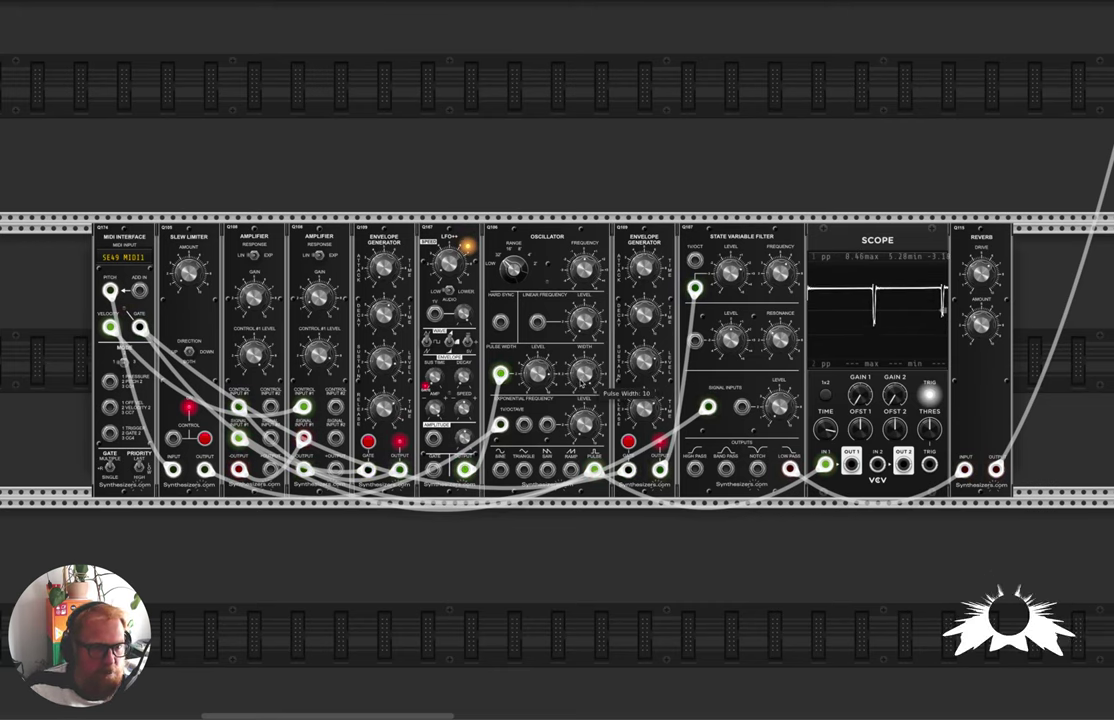
{"action": "mouse_move", "coordinate": [590, 380]}
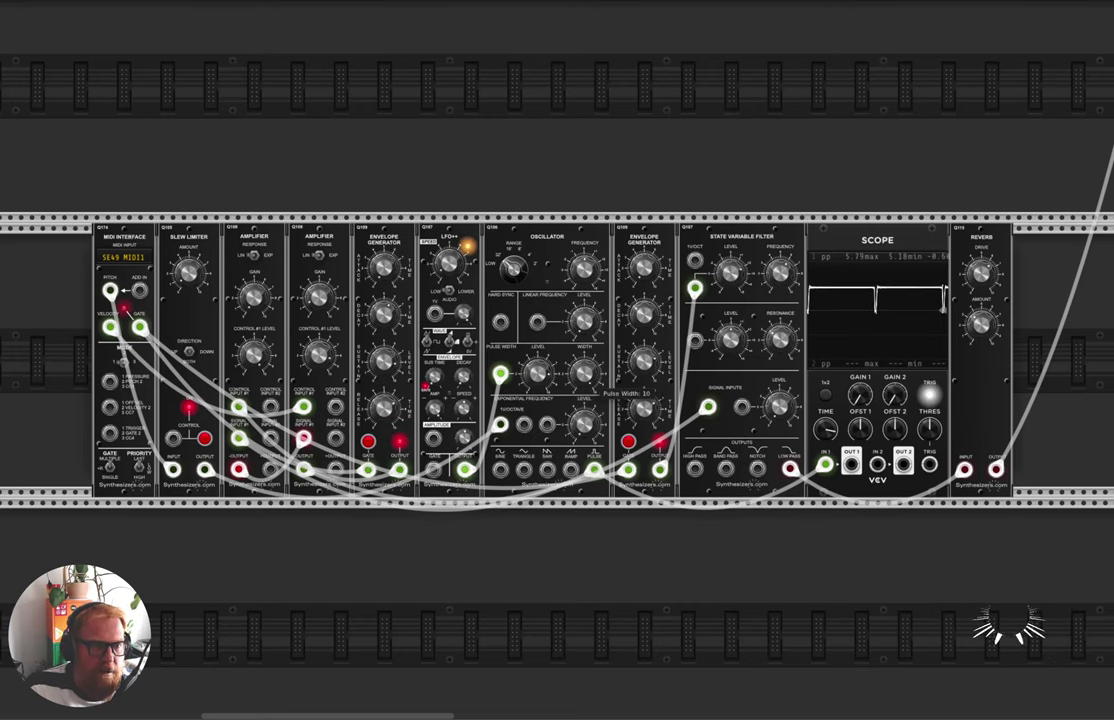
{"action": "left_click_drag", "start_coordinate": [584, 374], "coordinate": [584, 474]}
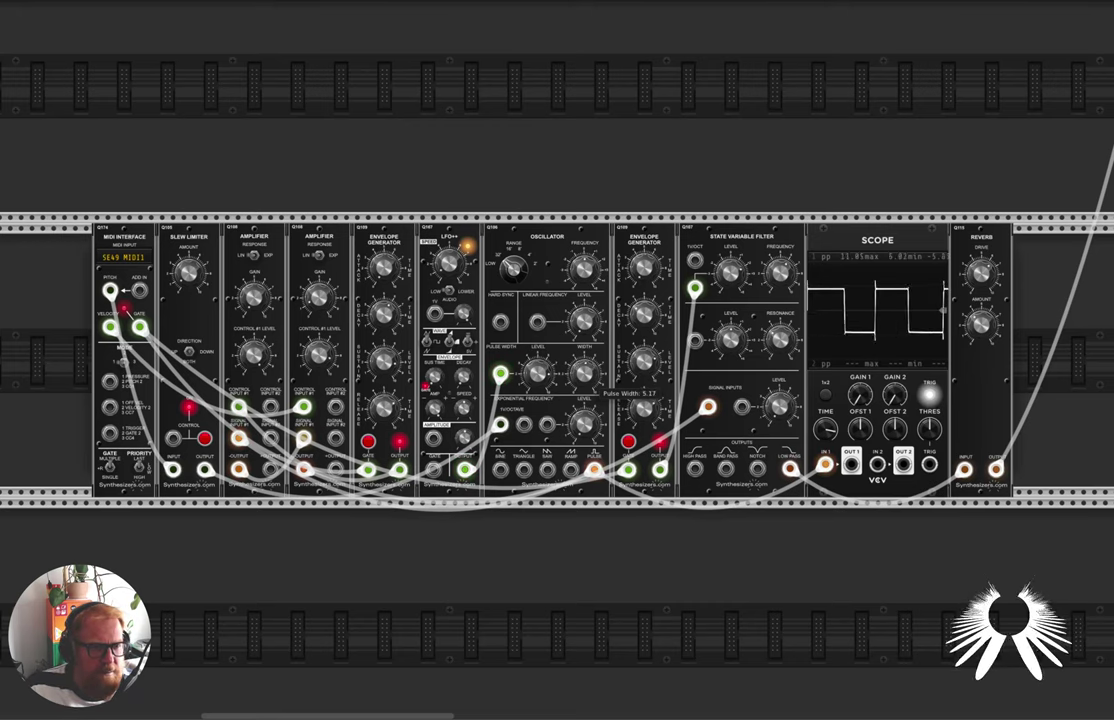
{"action": "left_click_drag", "start_coordinate": [583, 400], "coordinate": [583, 378]}
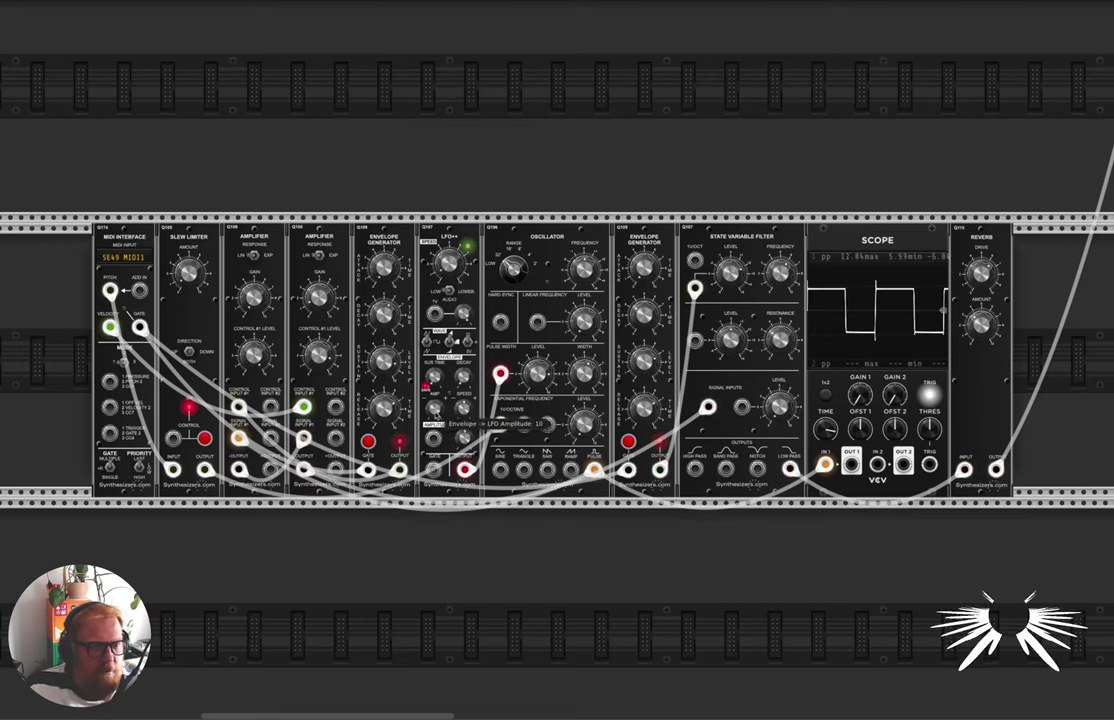
Adjust the oscillator's pulse width modulation level and set the pulse width to about 8.25.
{"action": "mouse_move", "coordinate": [540, 390]}
{"action": "left_click_drag", "start_coordinate": [542, 382], "coordinate": [542, 378]}
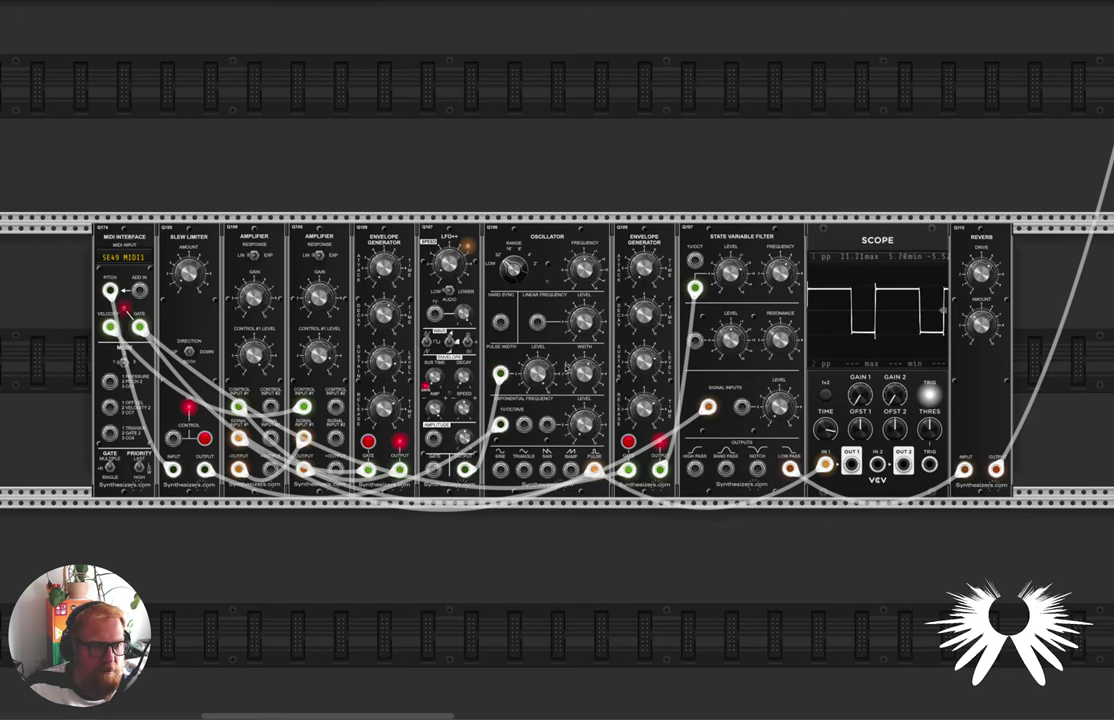
{"action": "mouse_move", "coordinate": [589, 379]}
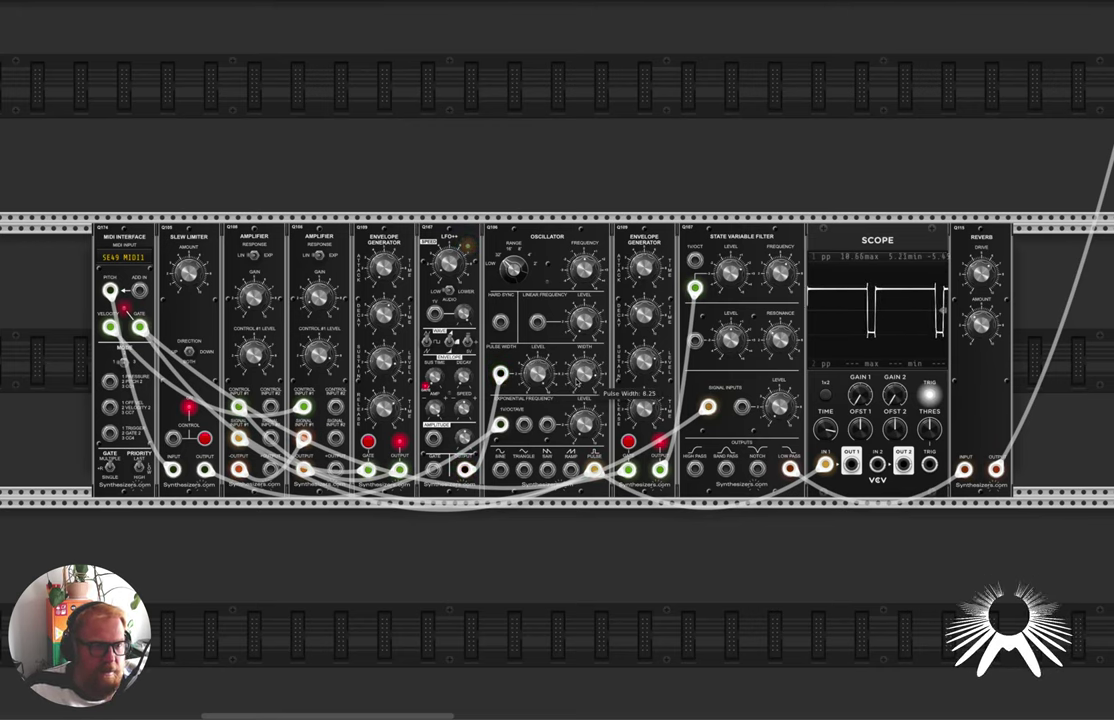
{"action": "mouse_move", "coordinate": [455, 273]}
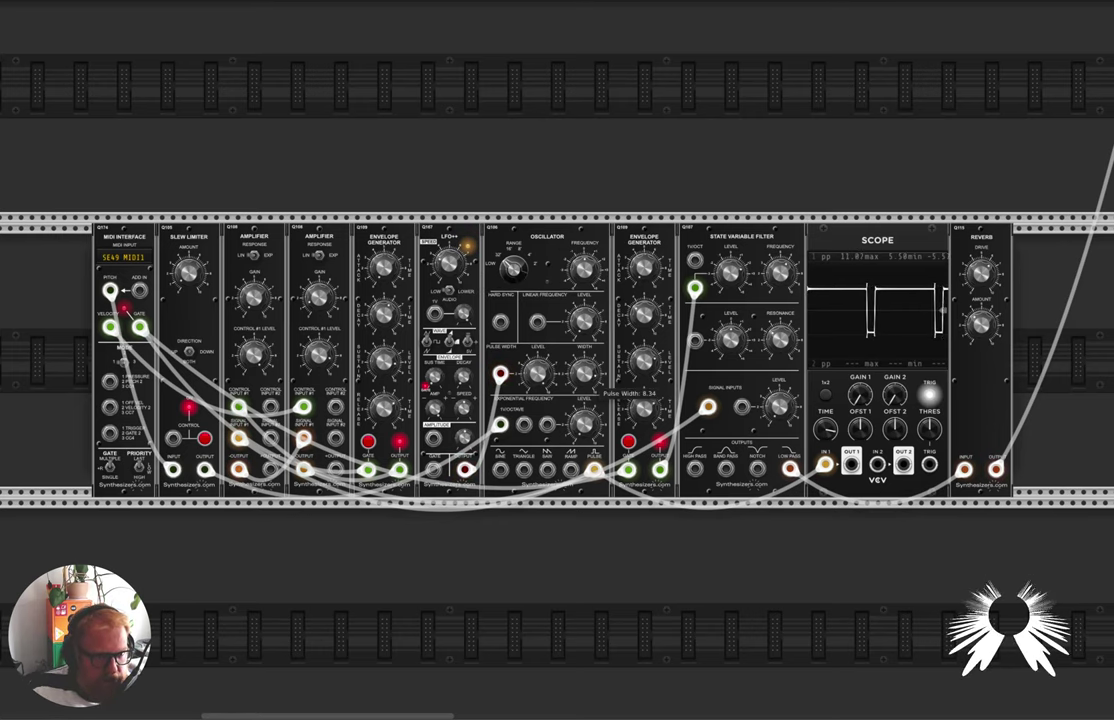
Raise the oscillator's pulse width to 10 and bring it back down to a wider pulse.
{"action": "mouse_move", "coordinate": [586, 375]}
{"action": "left_mouse_down"}
{"action": "mouse_move", "coordinate": [586, 345]}
{"action": "mouse_move", "coordinate": [584, 360]}
{"action": "left_mouse_up"}
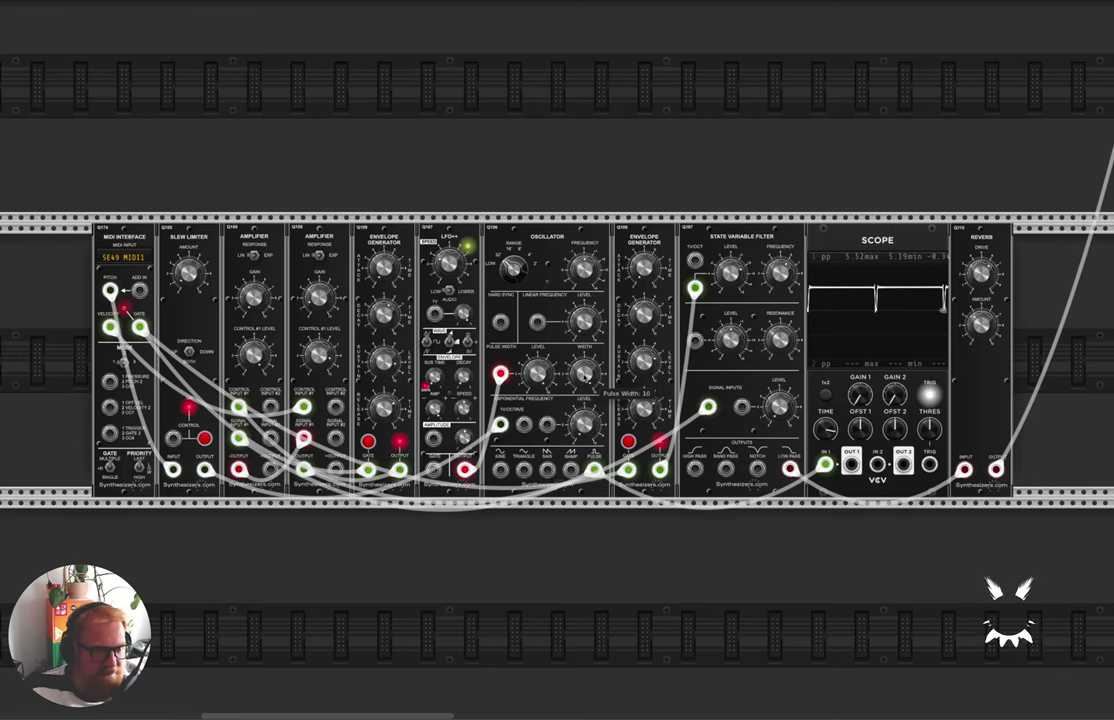
{"action": "left_click_drag", "start_coordinate": [584, 360], "coordinate": [584, 368]}
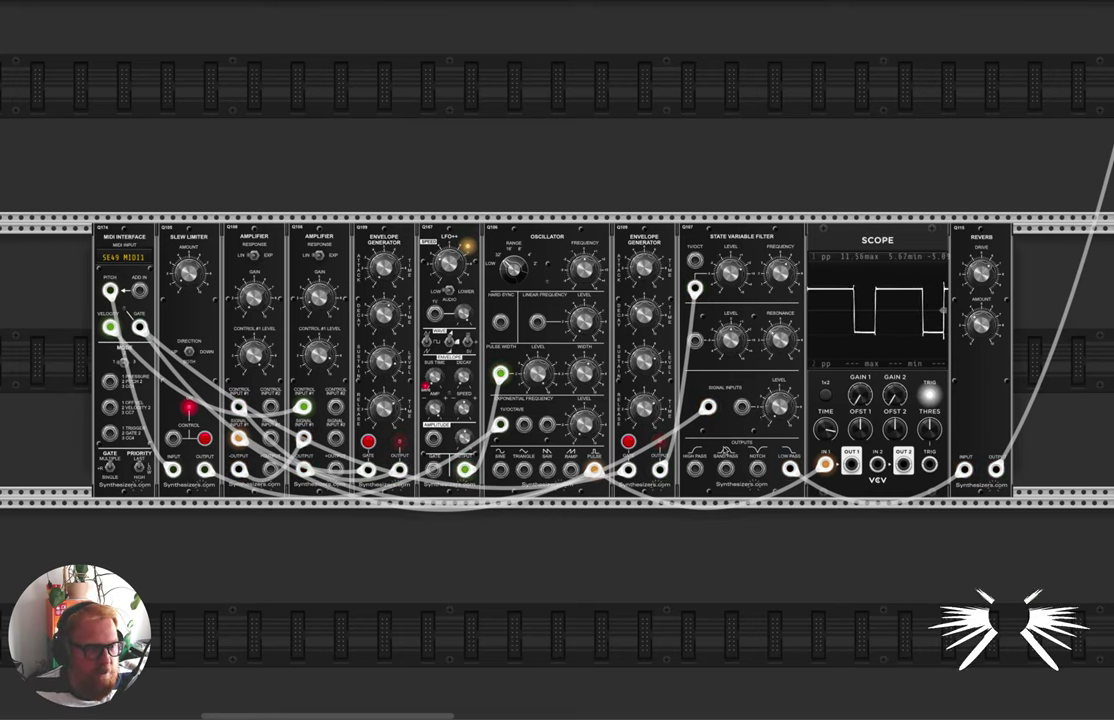
{"action": "scroll", "coordinate": [726, 453], "scroll_direction": "down", "scroll_amount": 4}
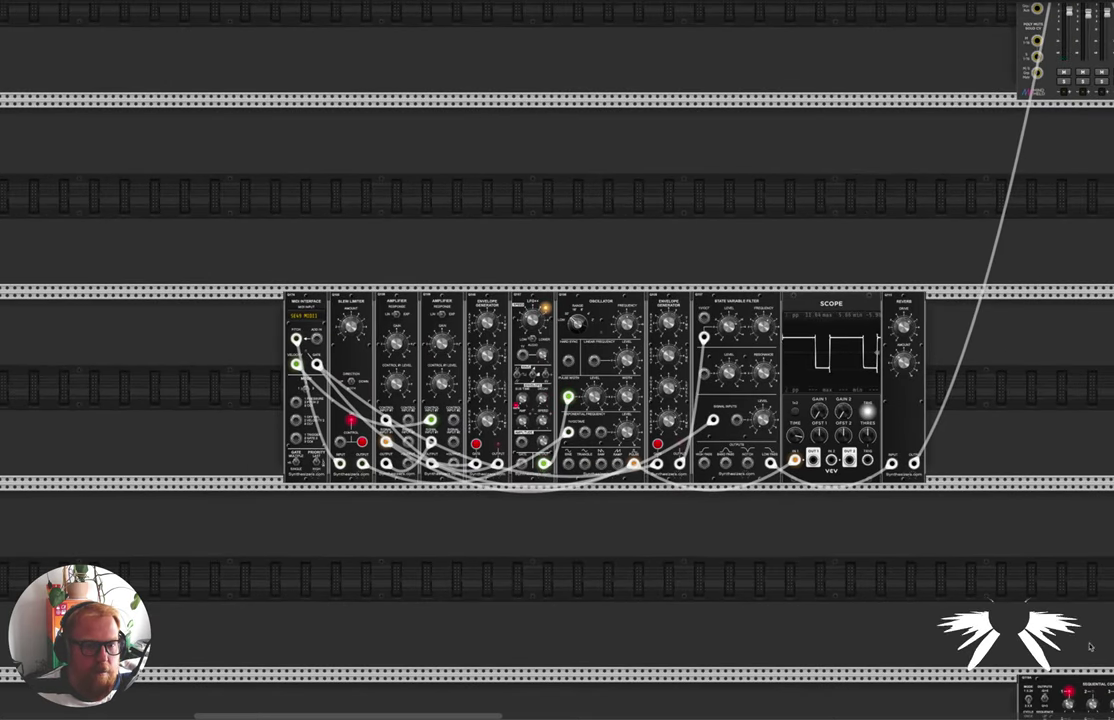
{"action": "scroll", "coordinate": [472, 385], "scroll_direction": "up", "scroll_amount": 3}
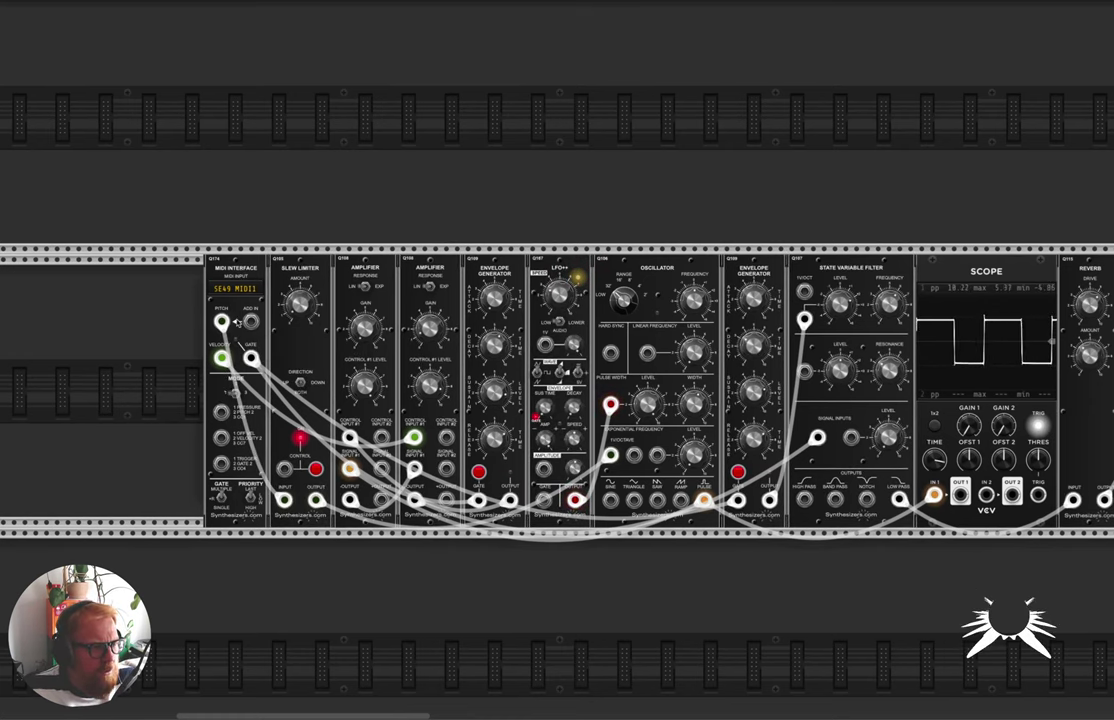
{"action": "scroll", "coordinate": [237, 334], "scroll_direction": "right", "scroll_amount": 1}
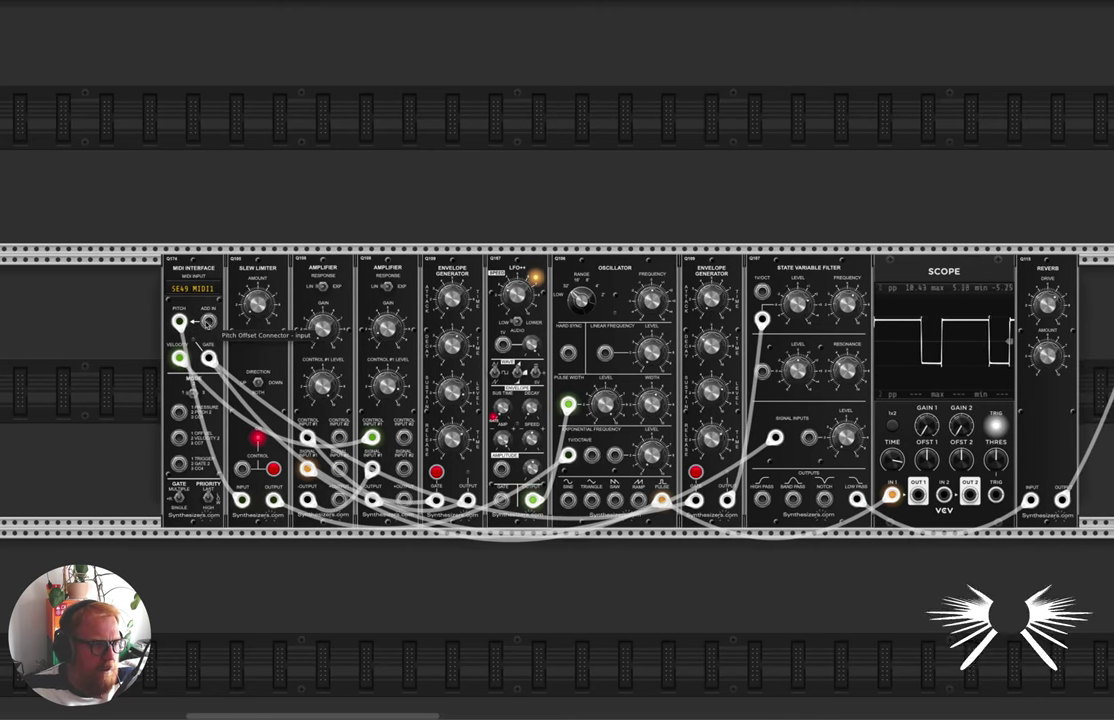
Adjust the reverb's amount and set its drive to about 5.68.
{"action": "scroll", "coordinate": [237, 334], "scroll_direction": "right", "scroll_amount": 2}
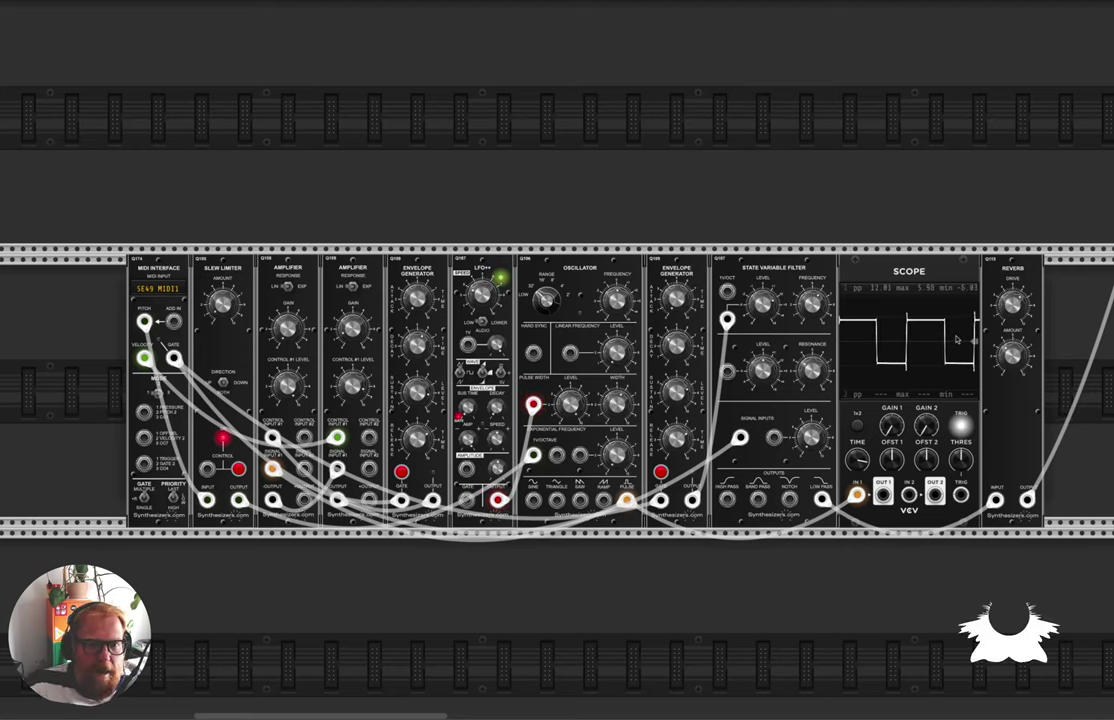
{"action": "scroll", "coordinate": [909, 330], "scroll_direction": "right", "scroll_amount": 1}
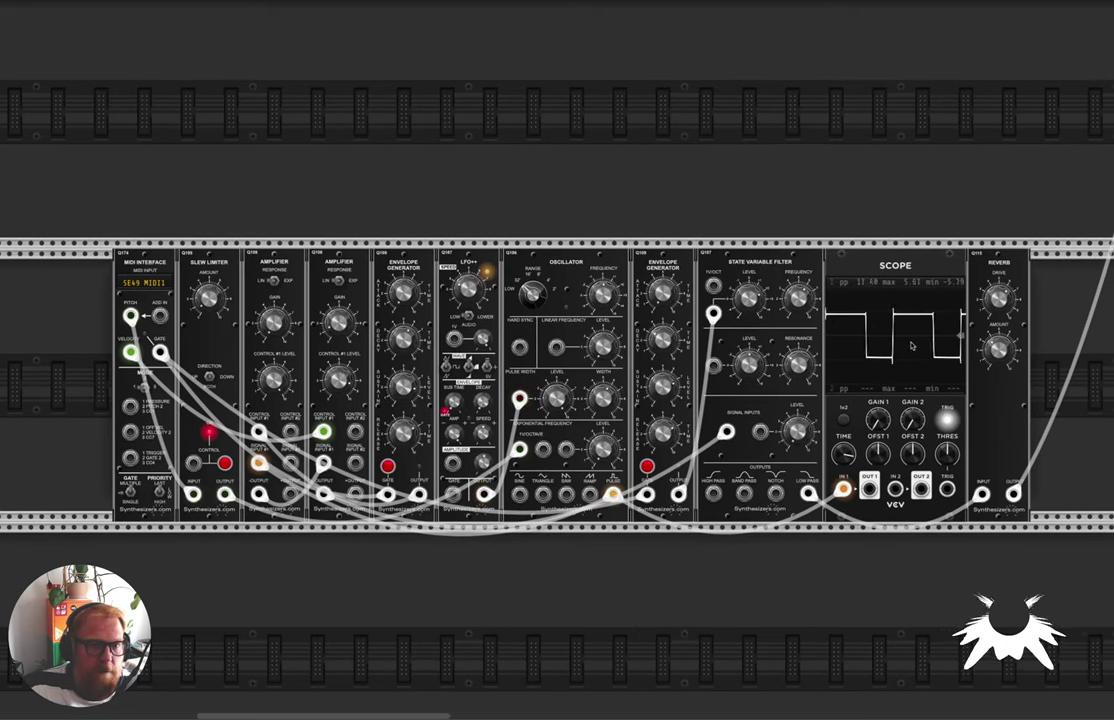
{"action": "mouse_move", "coordinate": [1000, 350]}
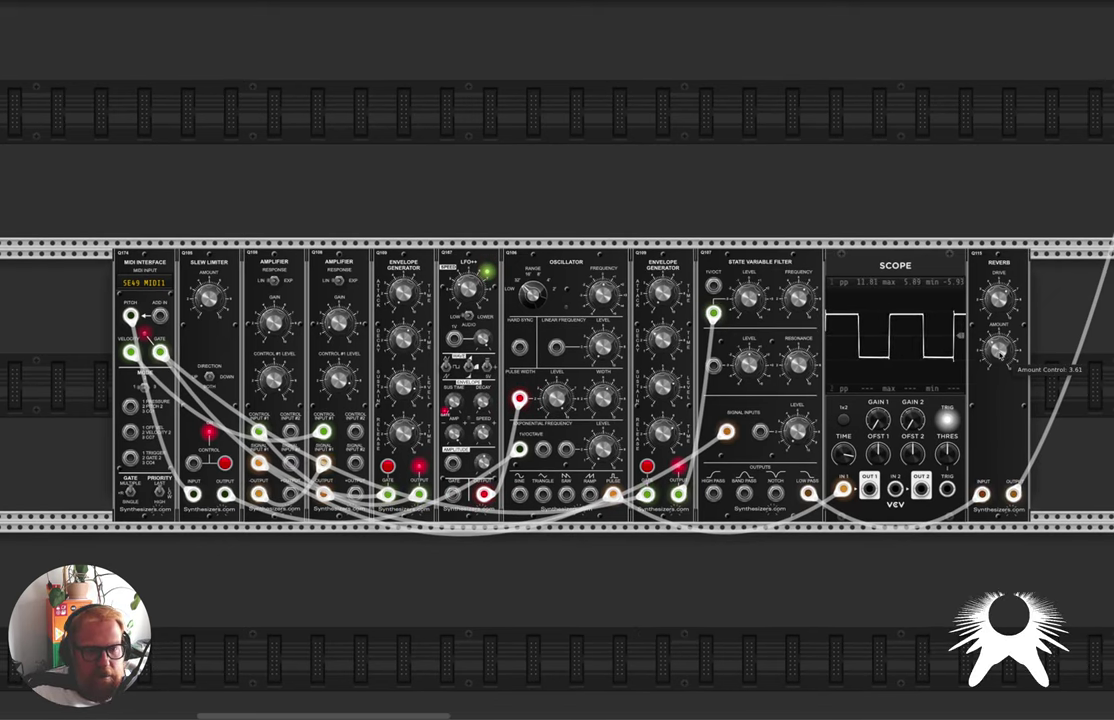
{"action": "left_click_drag", "start_coordinate": [1004, 345], "coordinate": [1004, 365]}
{"action": "mouse_move", "coordinate": [997, 297]}
{"action": "scroll", "coordinate": [997, 297], "scroll_direction": "down", "scroll_amount": 2}
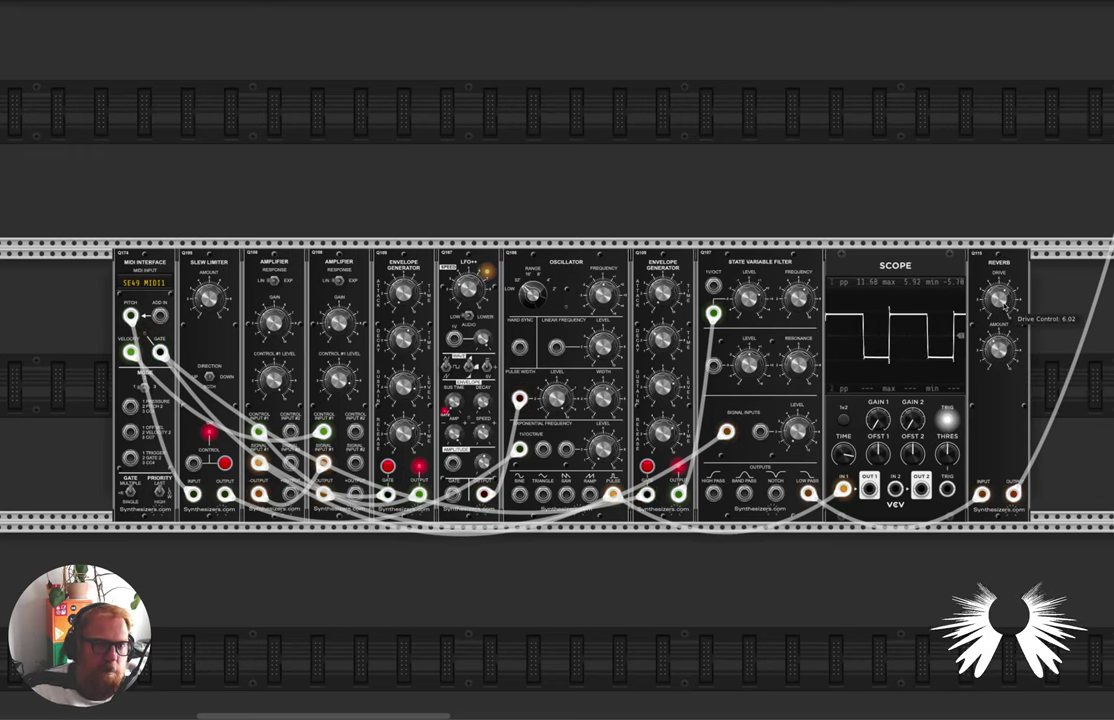
{"action": "left_click_drag", "start_coordinate": [998, 298], "coordinate": [998, 294]}
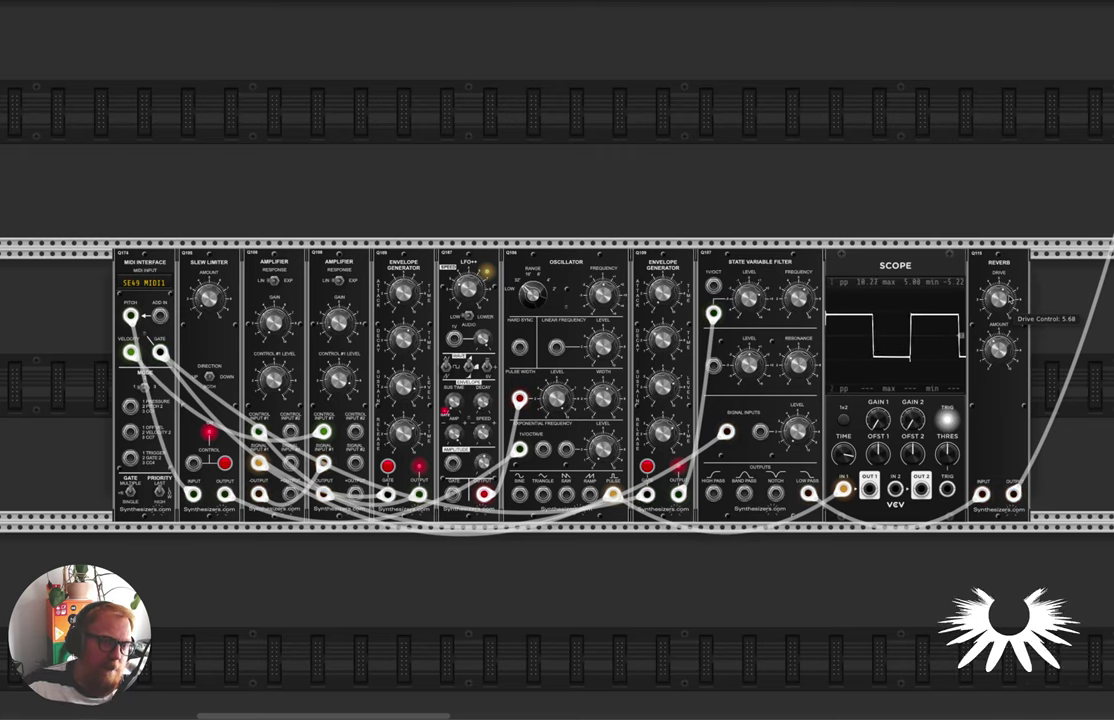
Adjust mixer channel 1's AUX A send and set its AUX B send to about -8.53 dB.
{"action": "scroll", "coordinate": [1021, 277], "scroll_direction": "up", "scroll_amount": 3}
{"action": "scroll", "coordinate": [1021, 277], "scroll_direction": "right", "scroll_amount": 3}
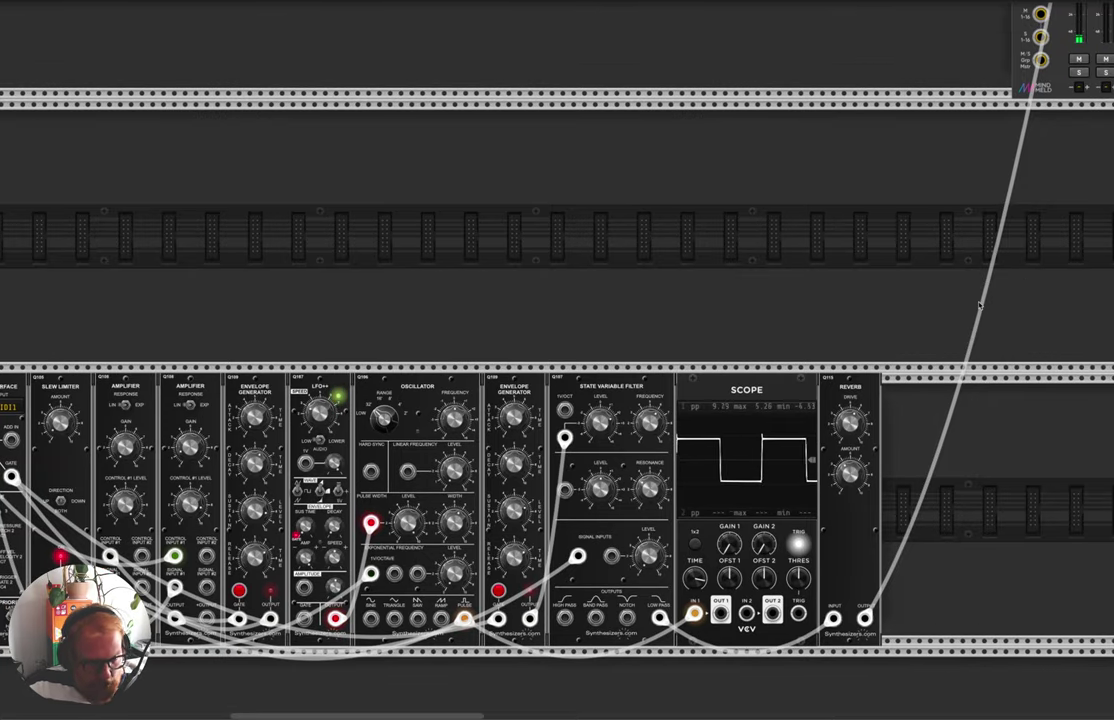
{"action": "scroll", "coordinate": [975, 308], "scroll_direction": "up", "scroll_amount": 7}
{"action": "scroll", "coordinate": [960, 311], "scroll_direction": "right", "scroll_amount": 8}
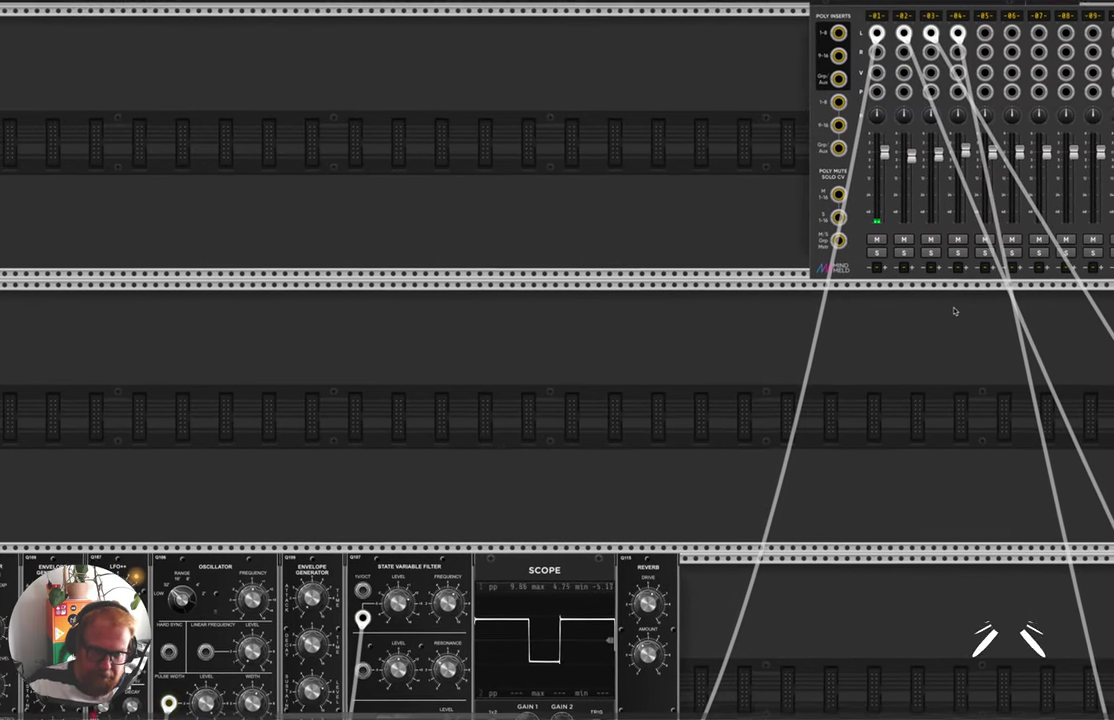
{"action": "scroll", "coordinate": [940, 314], "scroll_direction": "down", "scroll_amount": 3}
{"action": "scroll", "coordinate": [940, 314], "scroll_direction": "right", "scroll_amount": 9}
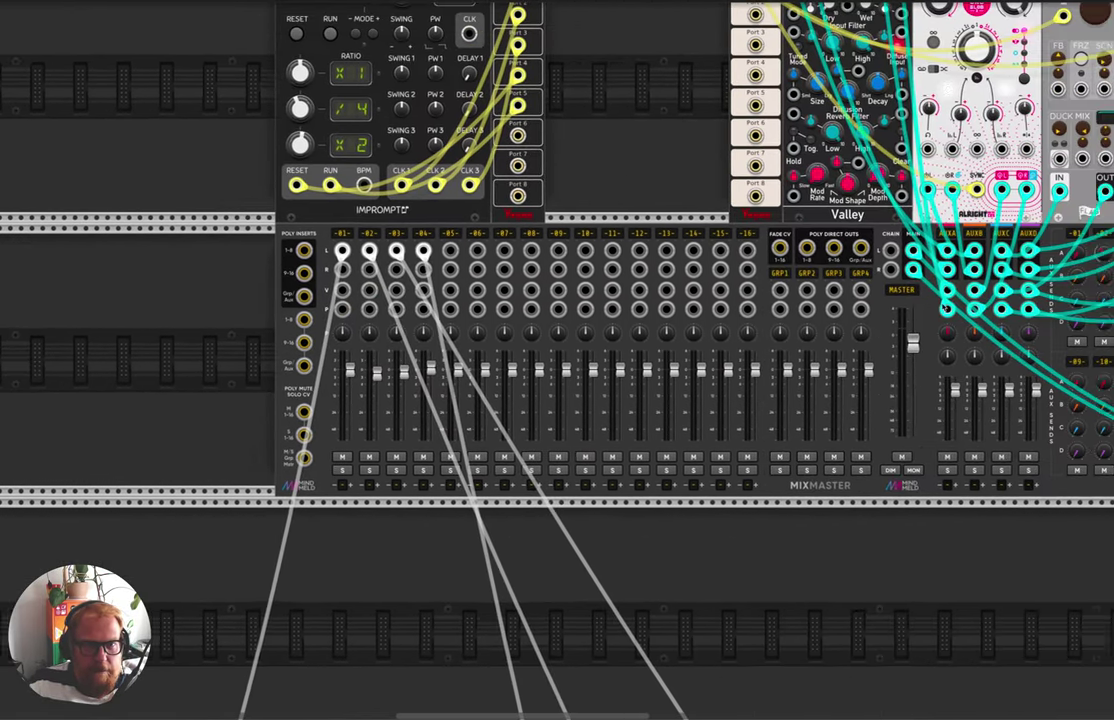
{"action": "scroll", "coordinate": [946, 302], "scroll_direction": "right", "scroll_amount": 2}
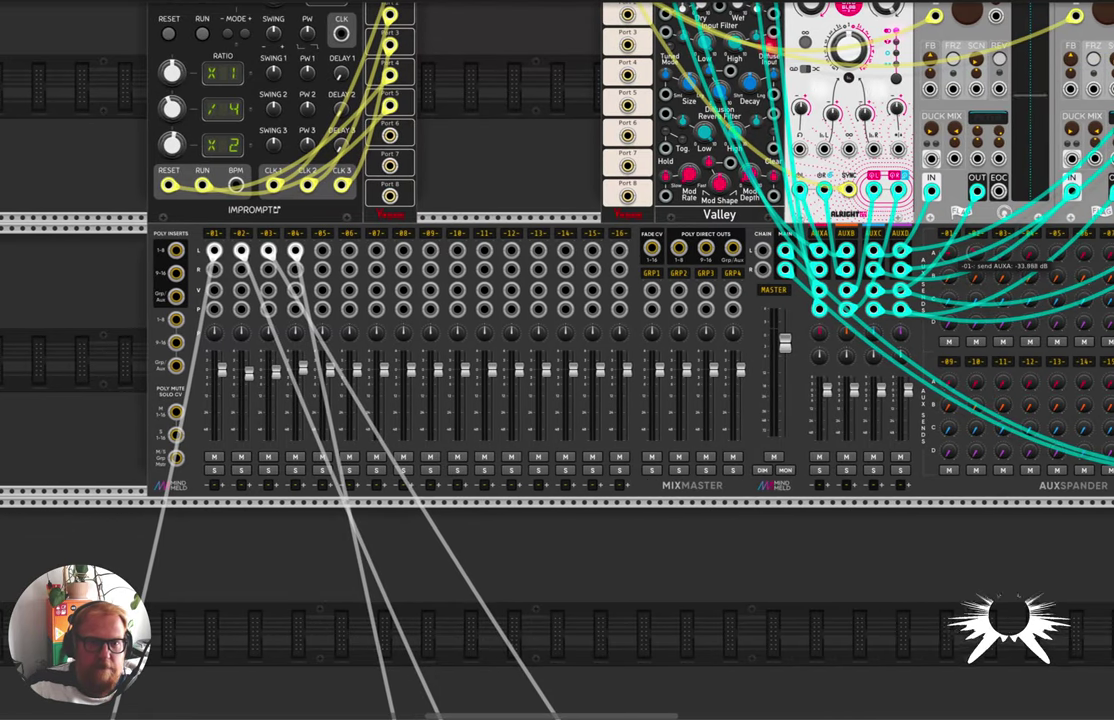
{"action": "mouse_move", "coordinate": [944, 254]}
{"action": "left_mouse_down"}
{"action": "mouse_move", "coordinate": [944, 214]}
{"action": "mouse_move", "coordinate": [946, 276]}
{"action": "left_mouse_up"}
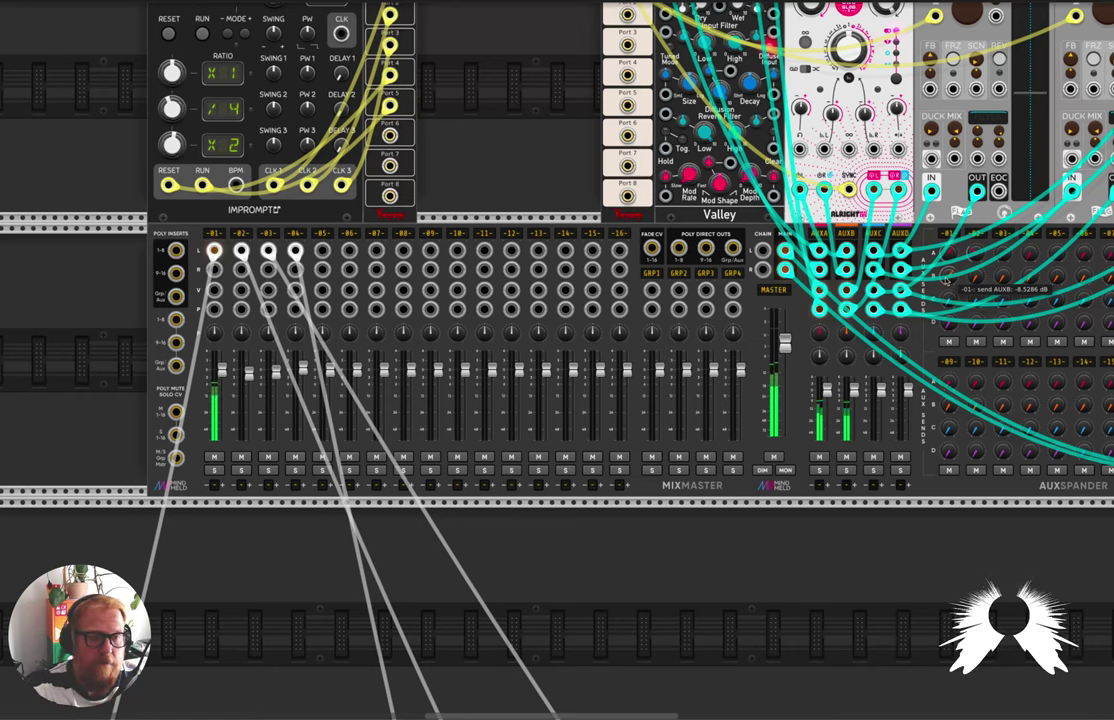
Look over the two sequencer-driven modular voices patched below and beside the MIDI-played voice.
{"action": "scroll", "coordinate": [631, 435], "scroll_direction": "down", "scroll_amount": 10}
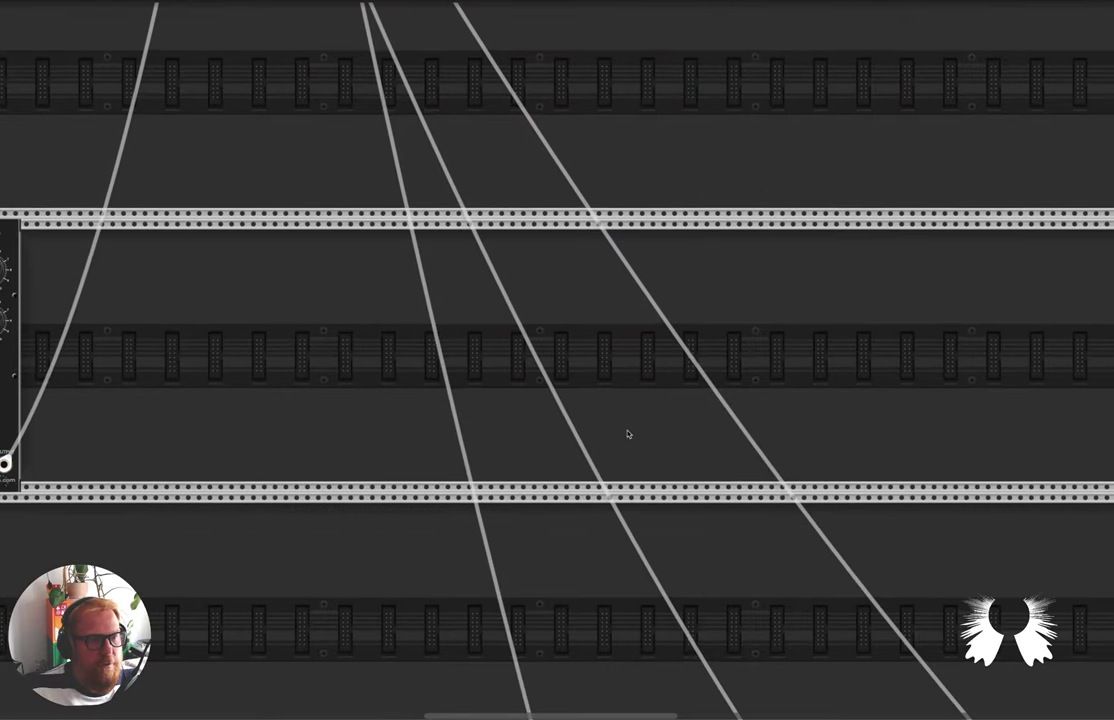
{"action": "scroll", "coordinate": [631, 435], "scroll_direction": "left", "scroll_amount": 8}
{"action": "scroll", "coordinate": [630, 435], "scroll_direction": "down", "scroll_amount": 5, "text": "ctrl"}
{"action": "scroll", "coordinate": [630, 435], "scroll_direction": "down", "scroll_amount": 6}
{"action": "scroll", "coordinate": [630, 435], "scroll_direction": "right", "scroll_amount": 4}
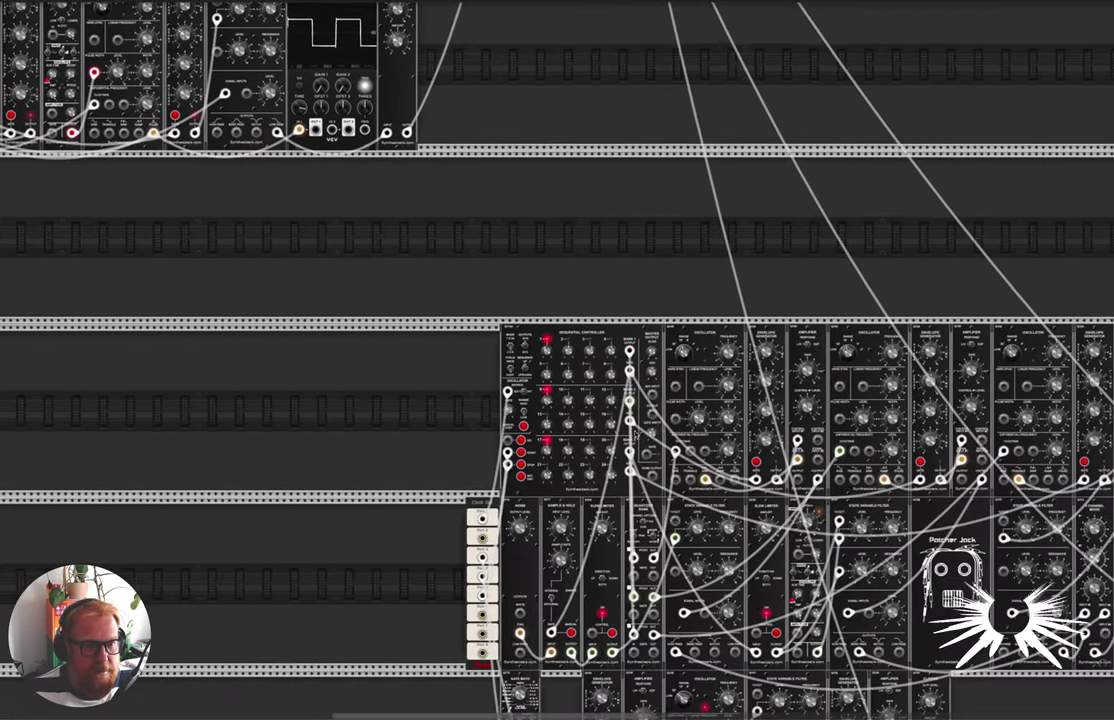
{"action": "scroll", "coordinate": [557, 360], "scroll_direction": "down", "scroll_amount": 8}
{"action": "scroll", "coordinate": [557, 360], "scroll_direction": "right", "scroll_amount": 3}
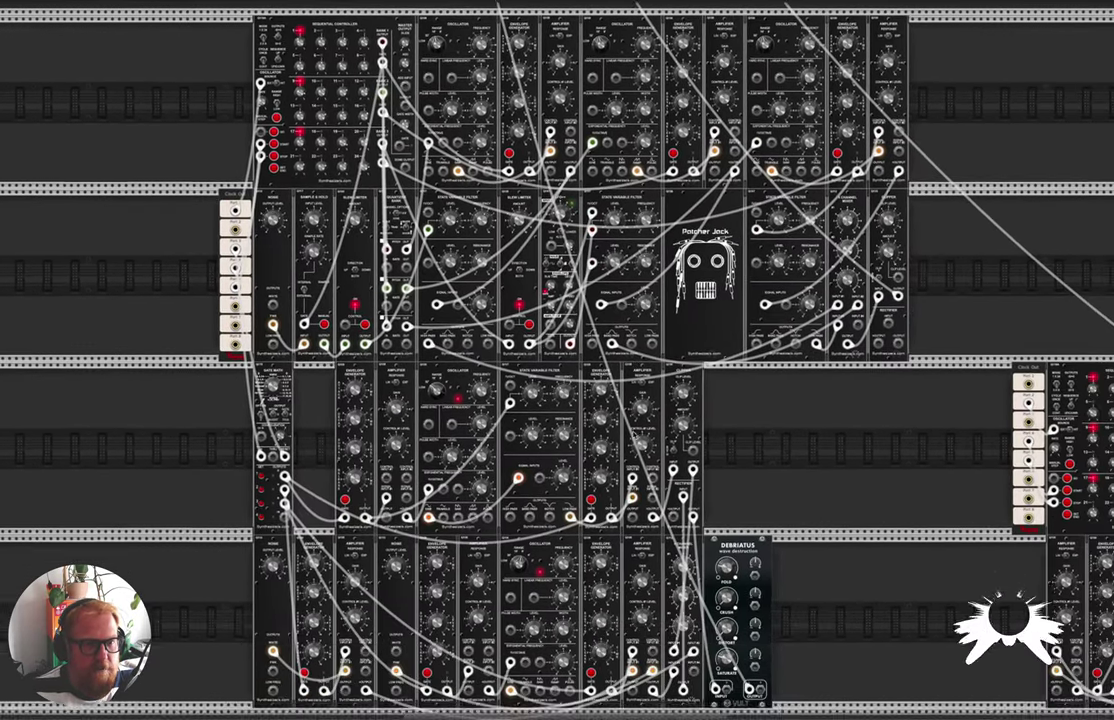
{"action": "scroll", "coordinate": [557, 360], "scroll_direction": "up", "scroll_amount": 4}
{"action": "scroll", "coordinate": [557, 360], "scroll_direction": "left", "scroll_amount": 1}
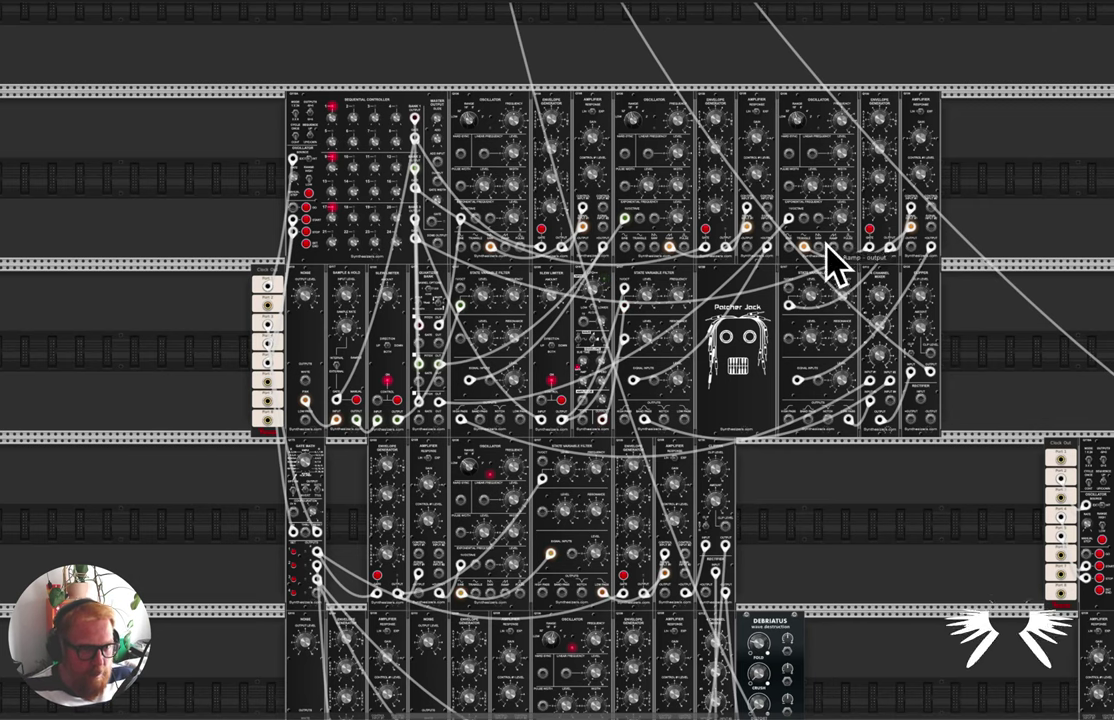
{"action": "scroll", "coordinate": [652, 627], "scroll_direction": "down", "scroll_amount": 3}
{"action": "scroll", "coordinate": [652, 627], "scroll_direction": "right", "scroll_amount": 1}
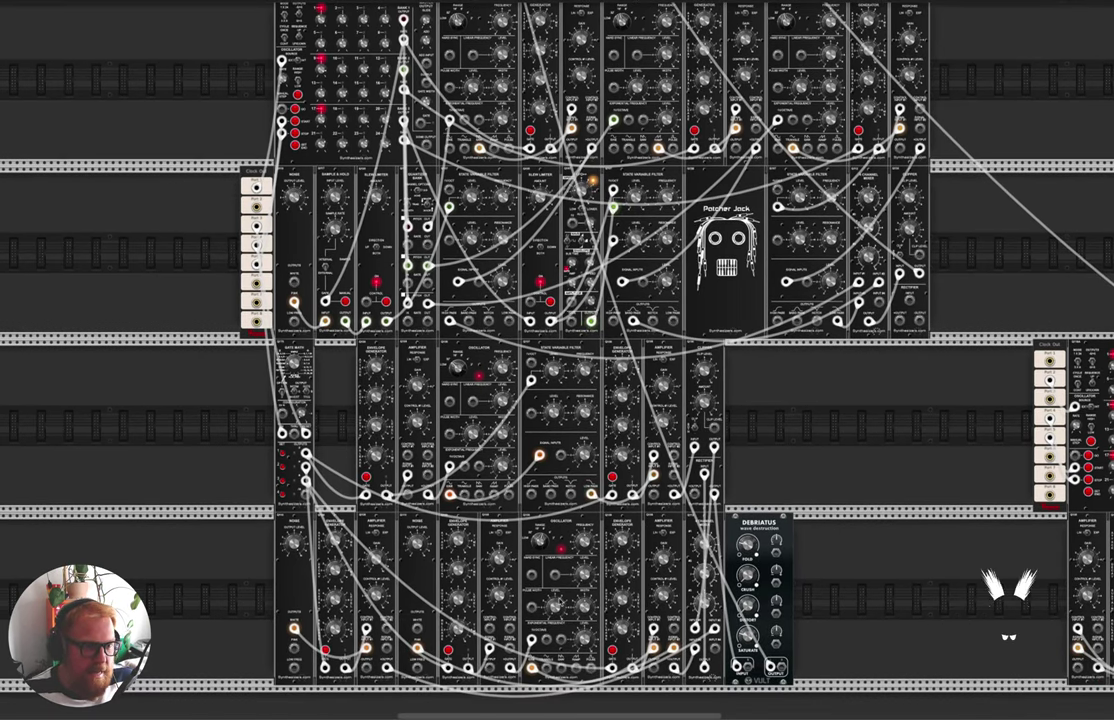
{"action": "scroll", "coordinate": [795, 560], "scroll_direction": "right", "scroll_amount": 10}
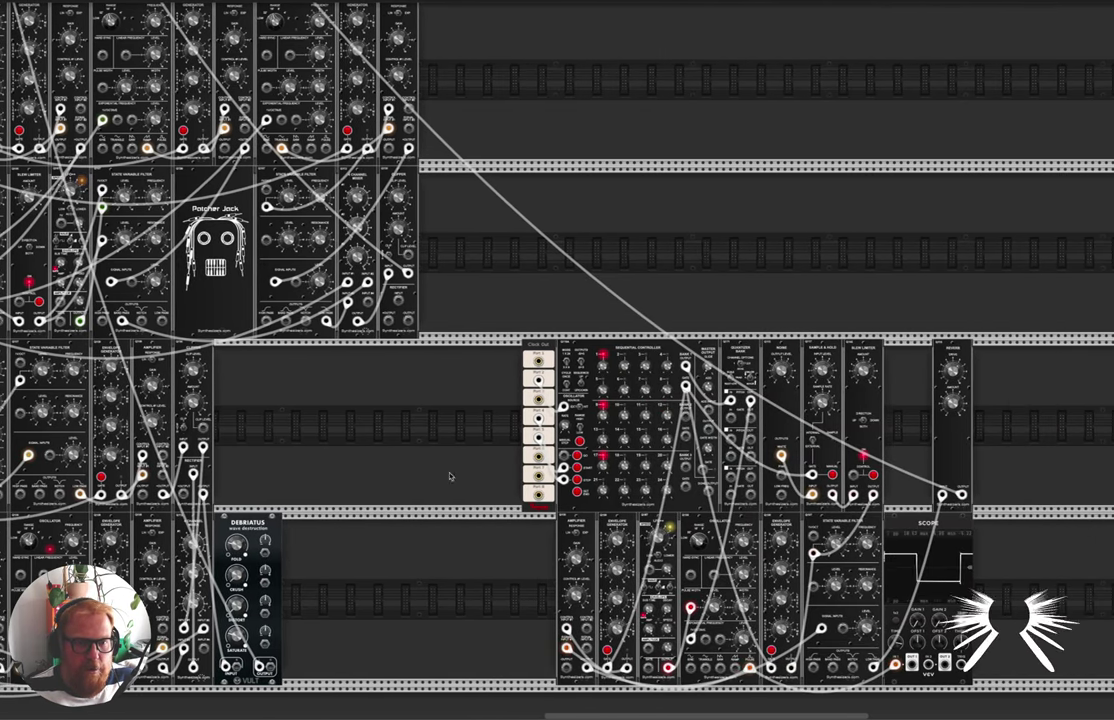
Solo channel 2 on the MixMaster and start the Clocked module at 120 BPM.
{"action": "scroll", "coordinate": [453, 448], "scroll_direction": "left", "scroll_amount": 9}
{"action": "scroll", "coordinate": [470, 452], "scroll_direction": "up", "scroll_amount": 20}
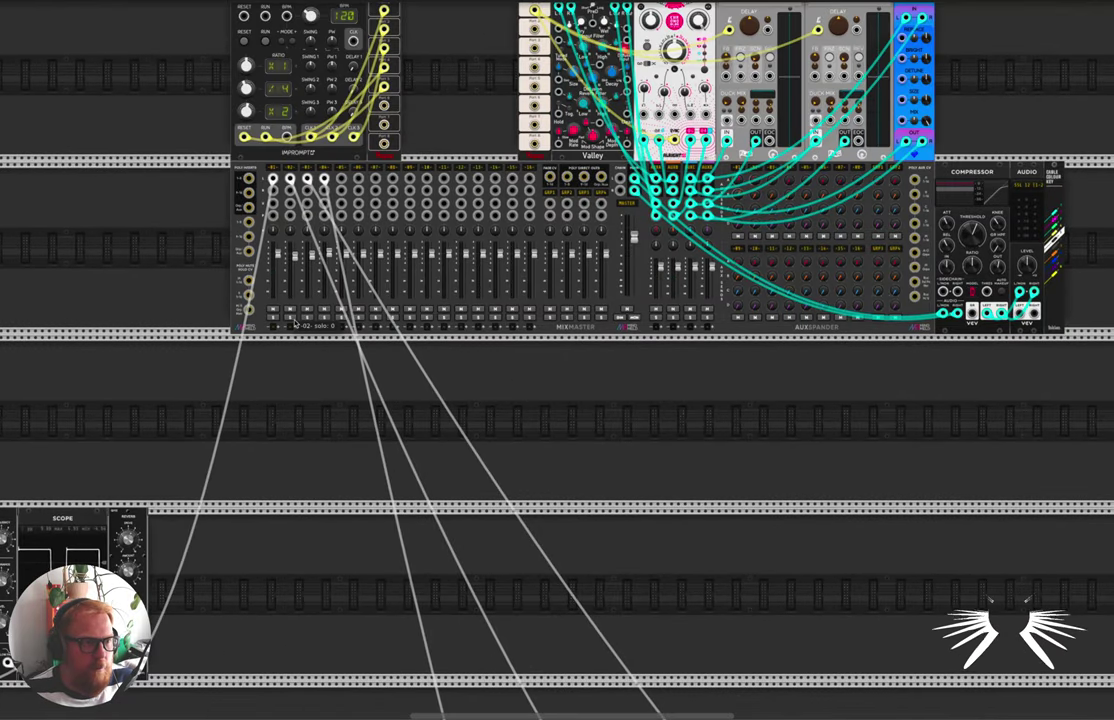
{"action": "left_click", "coordinate": [290, 317]}
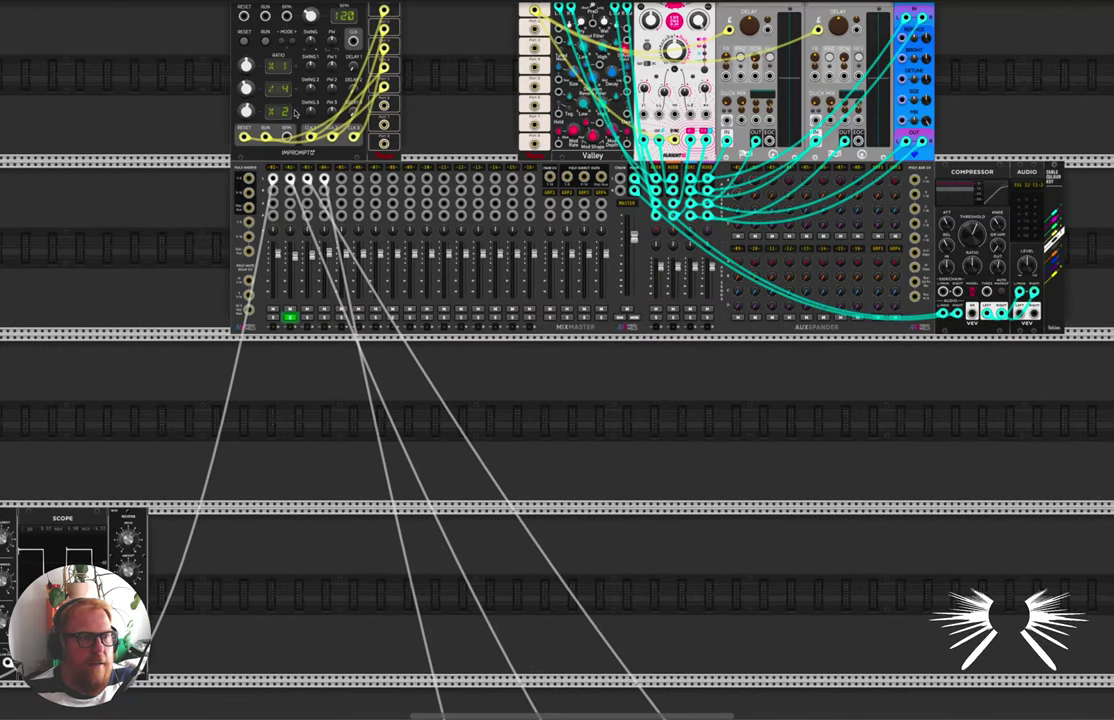
{"action": "scroll", "coordinate": [245, 92], "scroll_direction": "up", "scroll_amount": 2}
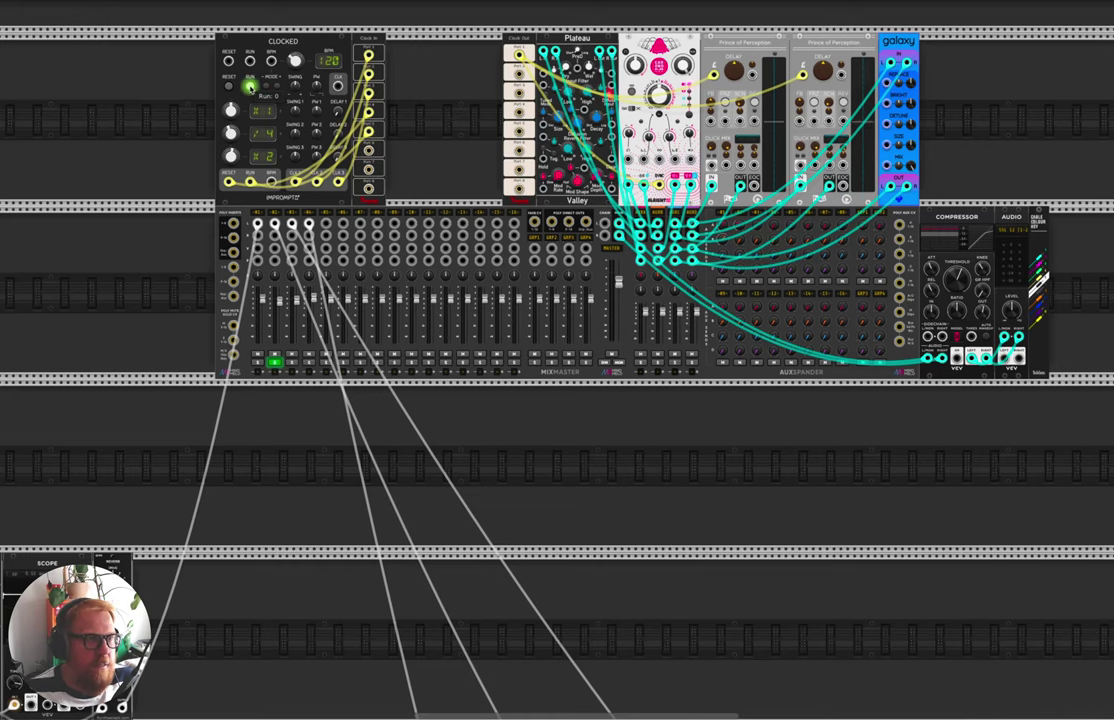
Examine the running Sequential Controller patch with its oscillators, envelopes and filters against the soloed mixer channel.
{"action": "scroll", "coordinate": [458, 468], "scroll_direction": "down", "scroll_amount": 3}
{"action": "scroll", "coordinate": [458, 468], "scroll_direction": "down", "scroll_amount": 10}
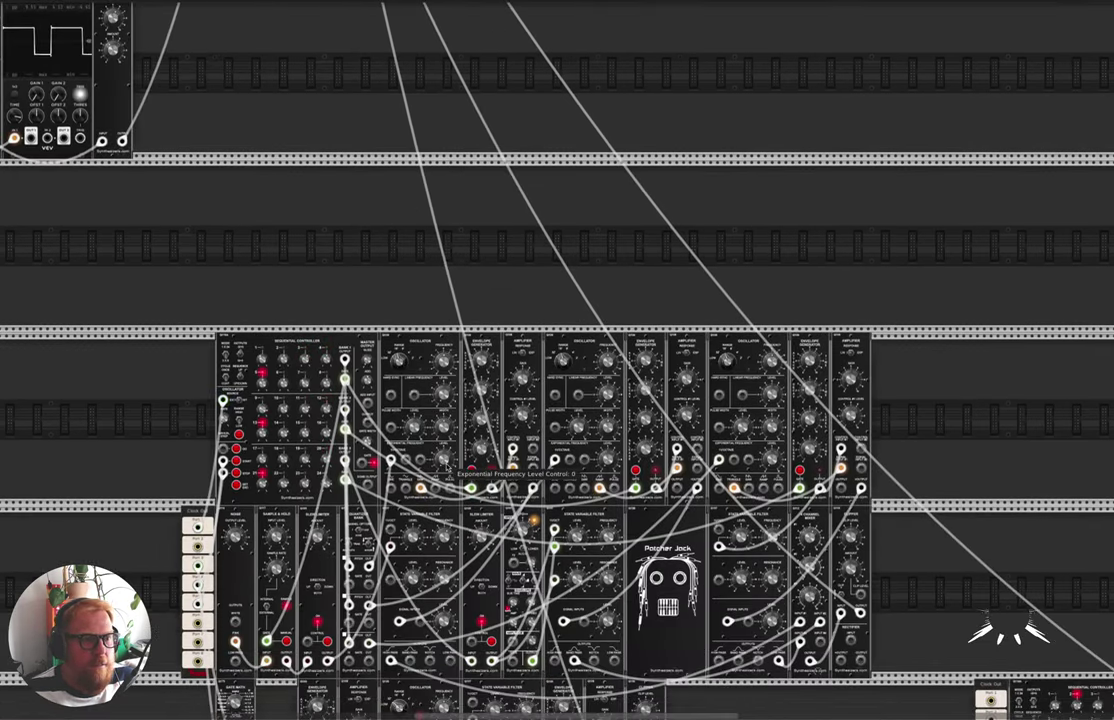
{"action": "scroll", "coordinate": [458, 468], "scroll_direction": "up", "scroll_amount": 10}
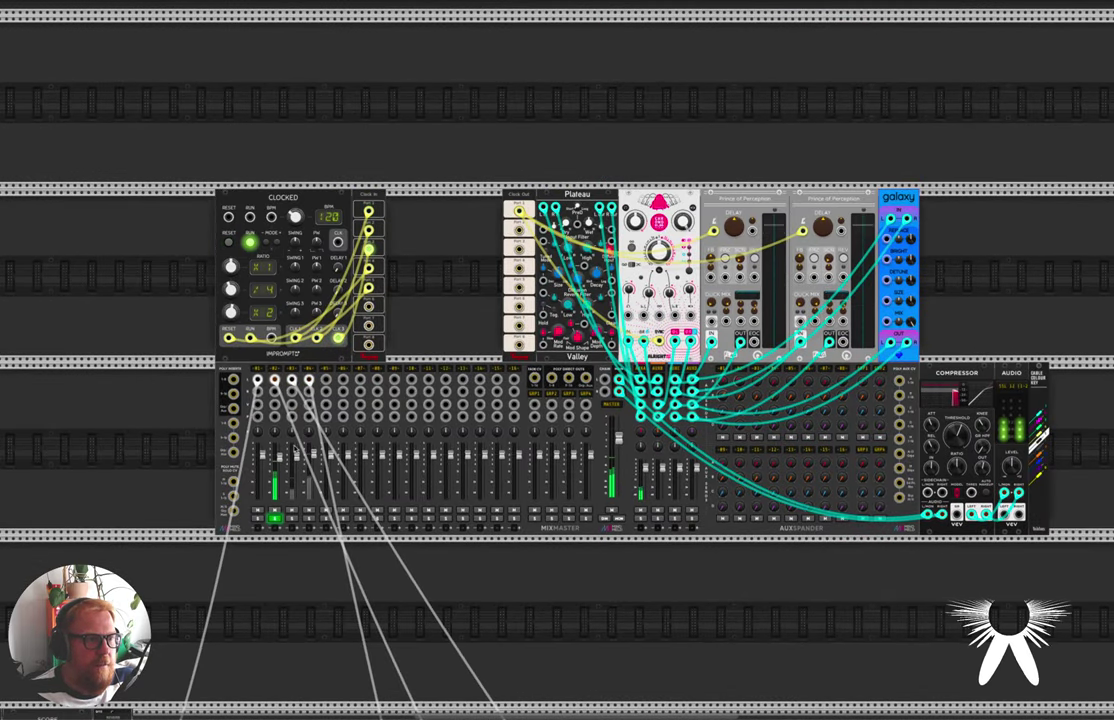
{"action": "scroll", "coordinate": [458, 468], "scroll_direction": "down", "scroll_amount": 10}
{"action": "scroll", "coordinate": [458, 468], "scroll_direction": "down", "scroll_amount": 2}
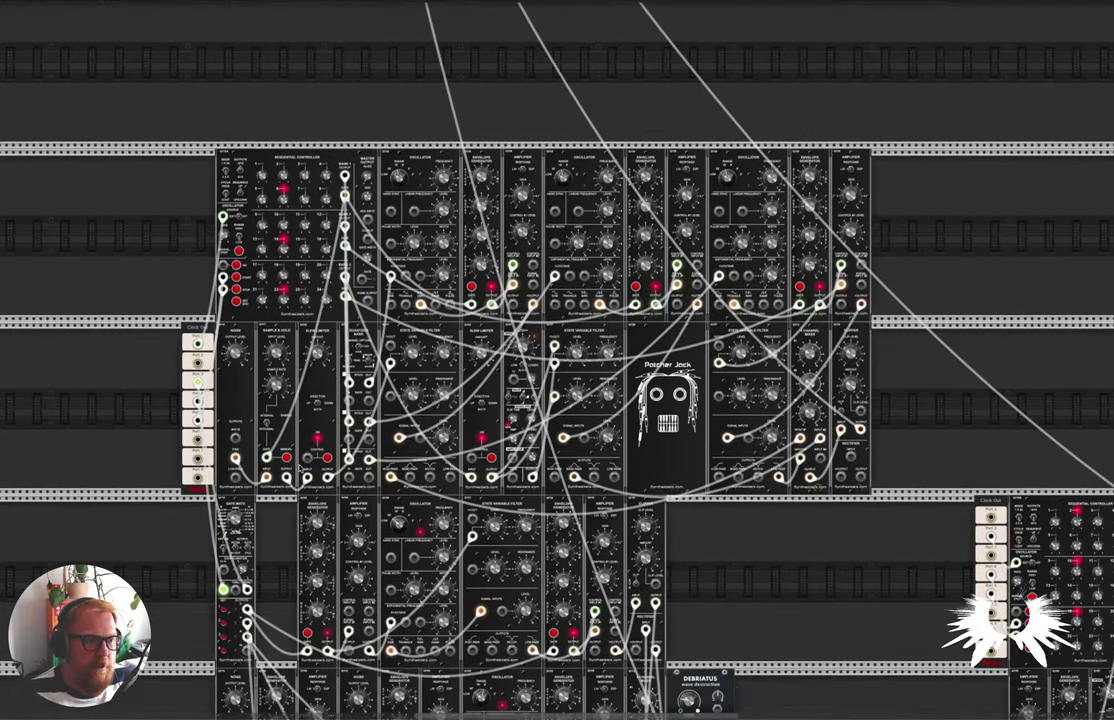
{"action": "scroll", "coordinate": [381, 436], "scroll_direction": "up", "scroll_amount": 3}
{"action": "scroll", "coordinate": [557, 360], "scroll_direction": "right", "scroll_amount": 1}
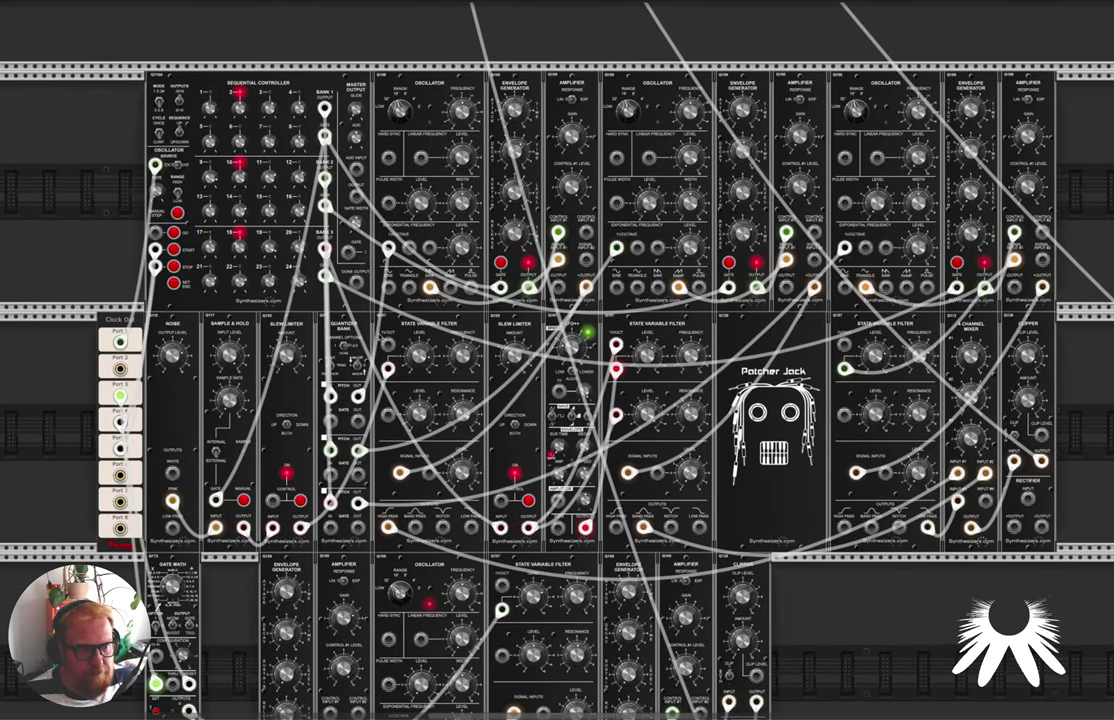
{"action": "scroll", "coordinate": [400, 330], "scroll_direction": "up", "scroll_amount": 1}
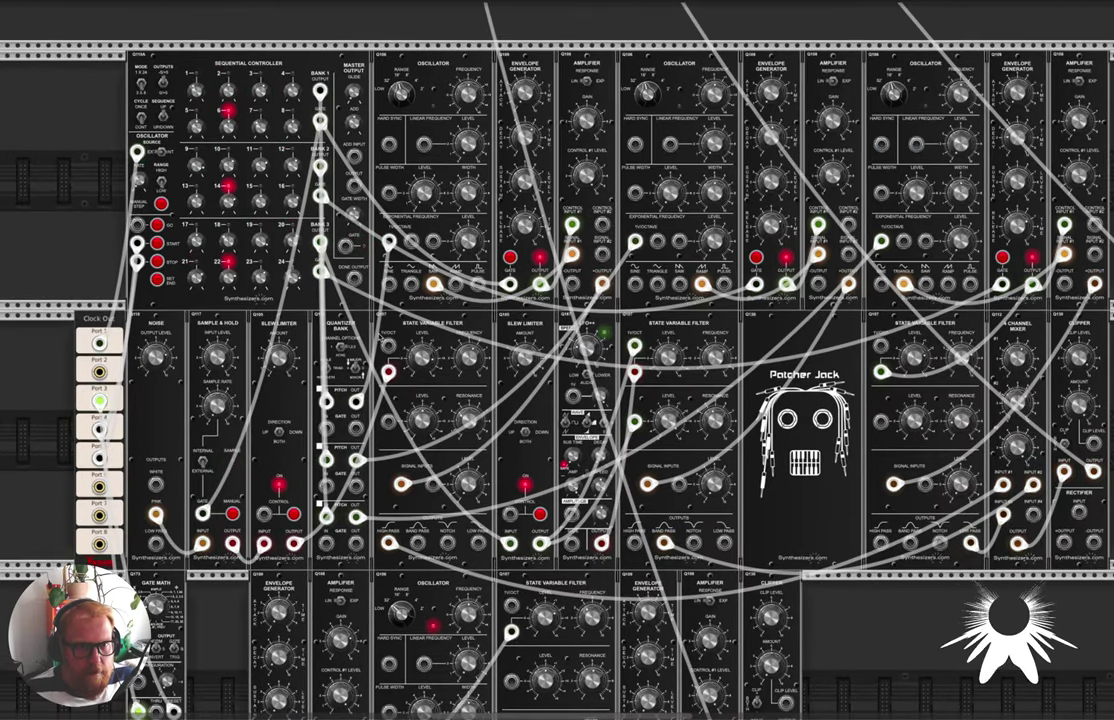
Adjust the input 1 and input 2 levels on the sequenced voice's 4 Channel Mixer.
{"action": "scroll", "coordinate": [629, 349], "scroll_direction": "down", "scroll_amount": 3}
{"action": "scroll", "coordinate": [629, 349], "scroll_direction": "right", "scroll_amount": 2}
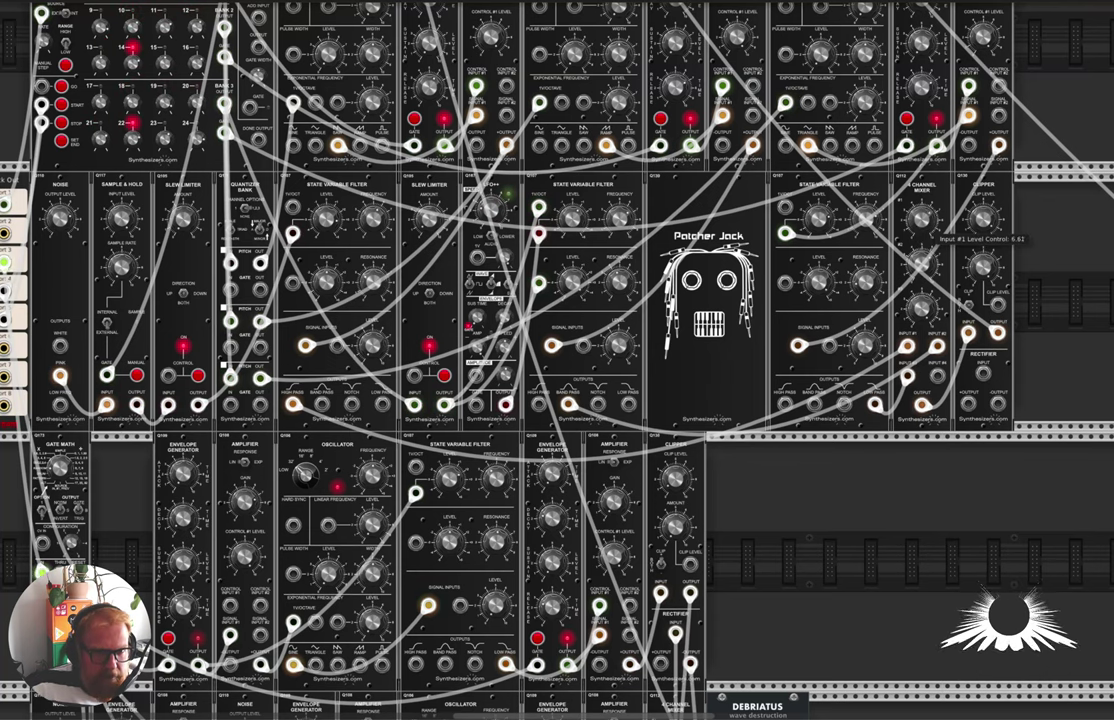
{"action": "left_click_drag", "start_coordinate": [920, 225], "coordinate": [920, 211]}
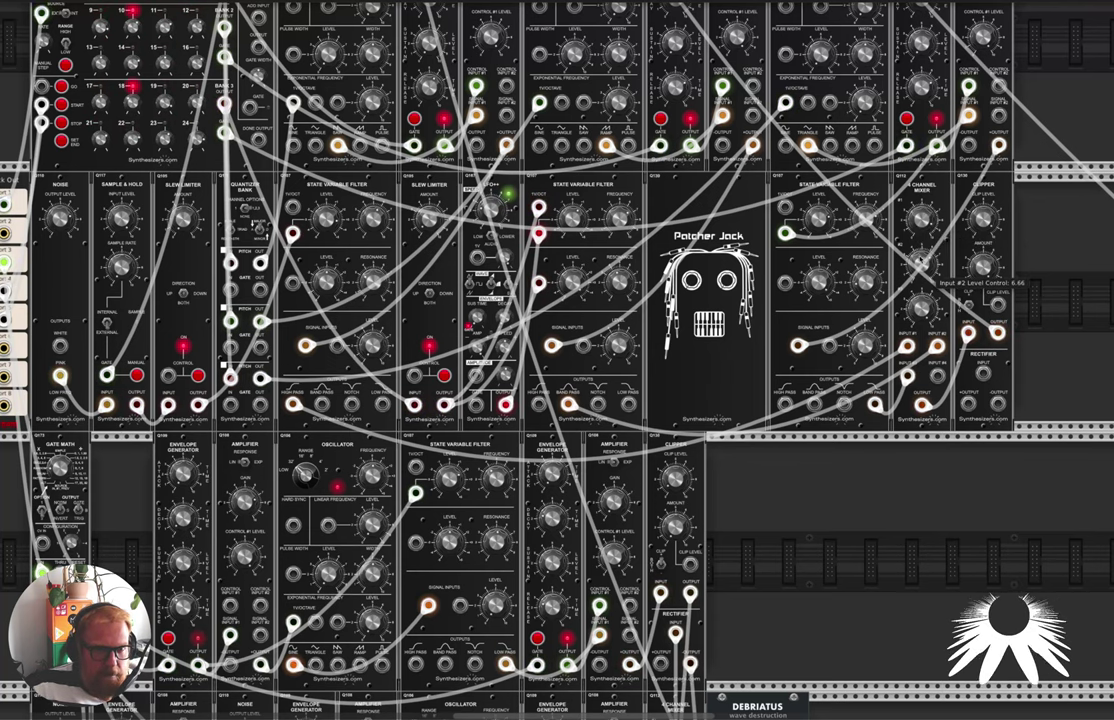
{"action": "left_click_drag", "start_coordinate": [921, 266], "coordinate": [921, 218]}
Adjust the amount and clip level of the clipper beside the 4 Channel Mixer.
{"action": "mouse_move", "coordinate": [983, 216]}
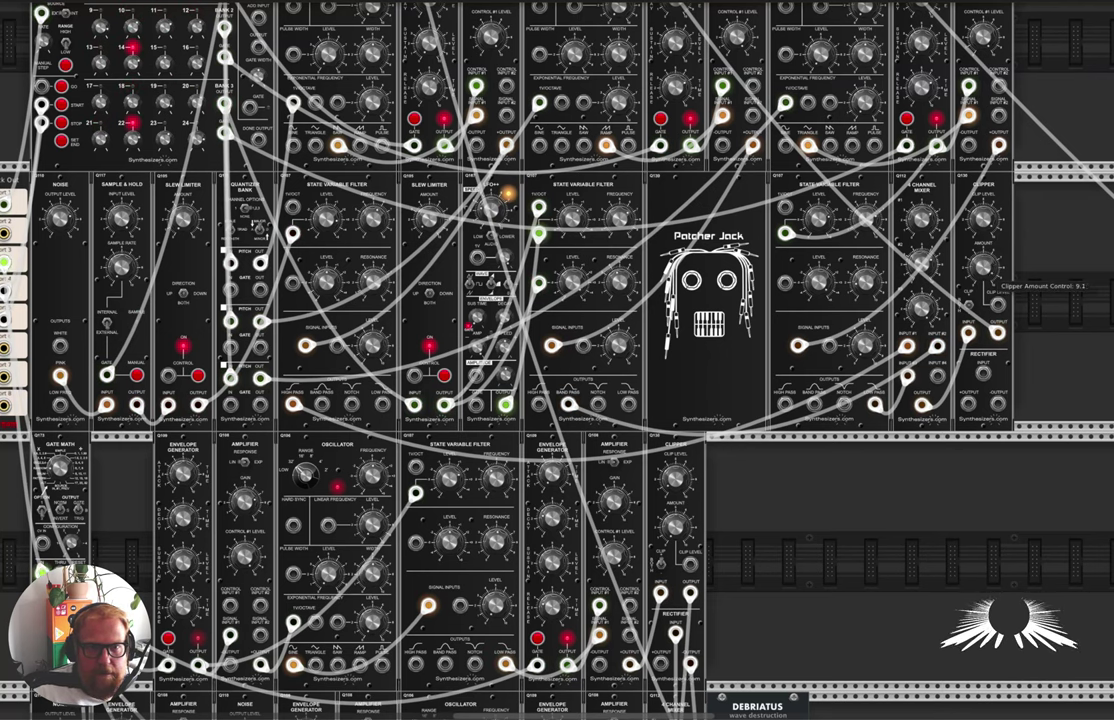
{"action": "mouse_move", "coordinate": [984, 268]}
{"action": "mouse_move", "coordinate": [983, 269]}
{"action": "left_mouse_down"}
{"action": "mouse_move", "coordinate": [984, 260]}
{"action": "mouse_move", "coordinate": [984, 275]}
{"action": "left_mouse_up"}
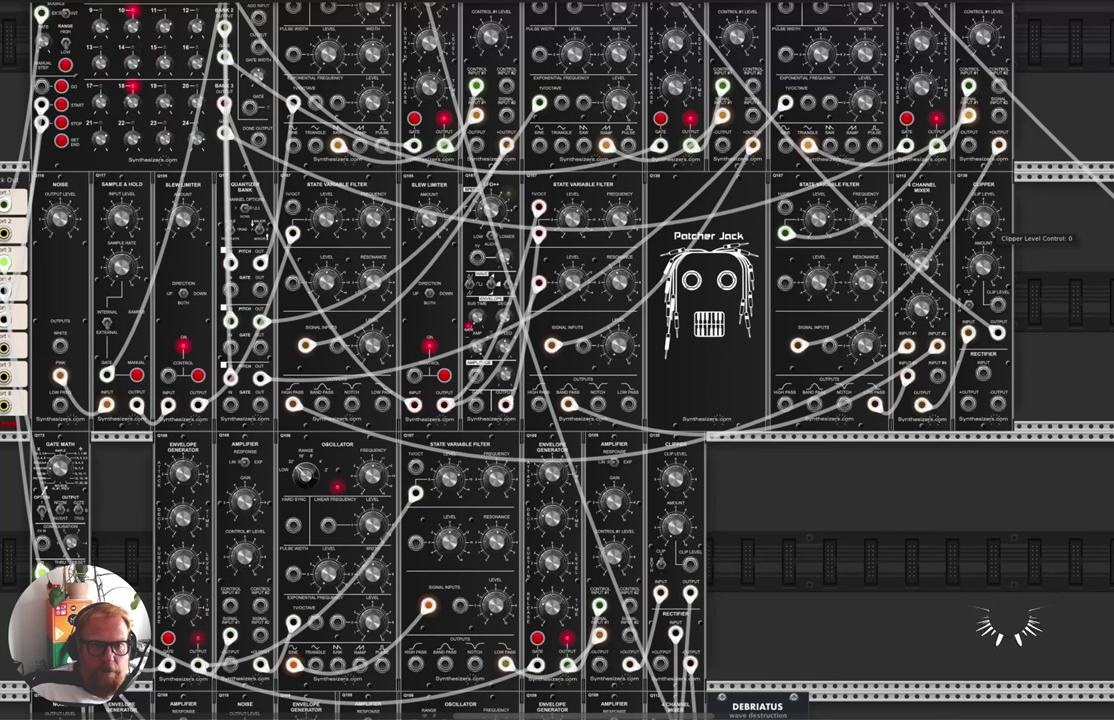
{"action": "left_click_drag", "start_coordinate": [984, 224], "coordinate": [984, 220]}
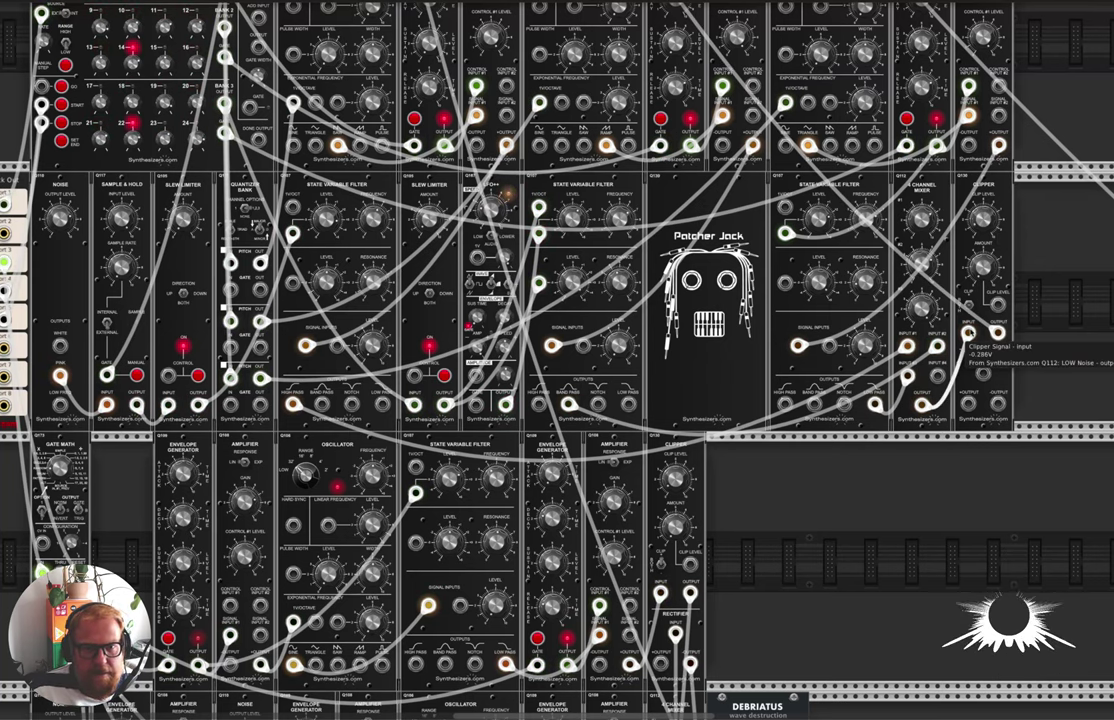
Bypass the clipper by feeding the 4 Channel Mixer's output straight to the MixMaster, and set its input 1 level to about 6.38.
{"action": "left_click_drag", "start_coordinate": [968, 334], "coordinate": [920, 409]}
{"action": "left_click_drag", "start_coordinate": [932, 220], "coordinate": [932, 223]}
{"action": "left_click_drag", "start_coordinate": [926, 267], "coordinate": [926, 240]}
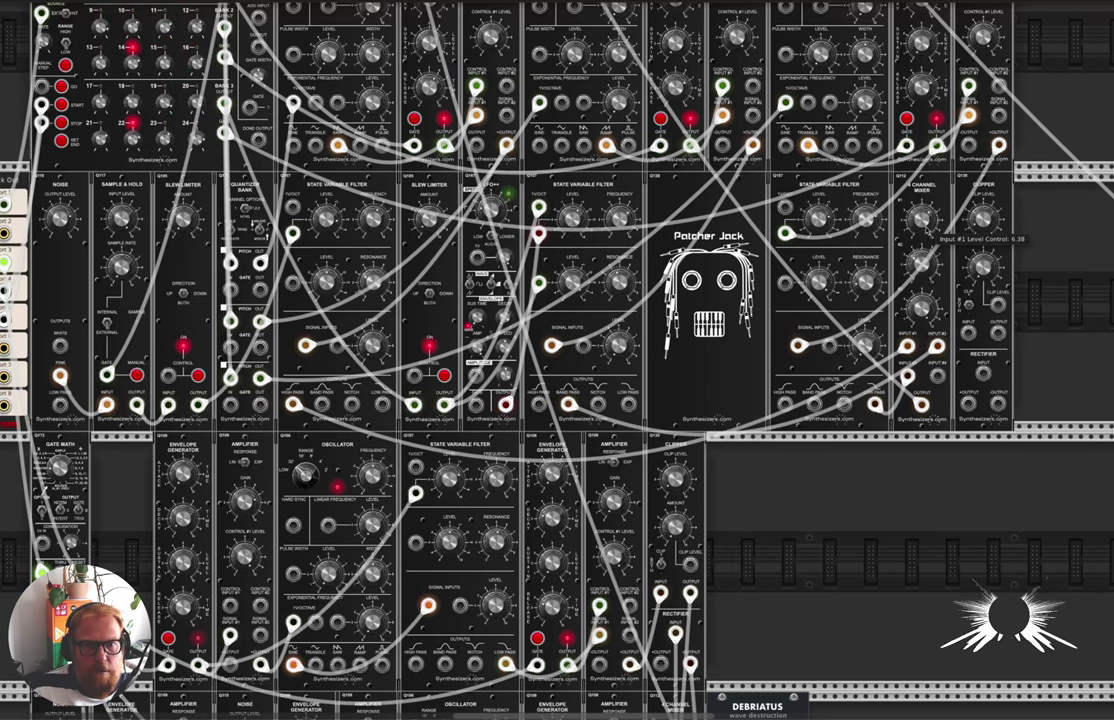
Reinsert the clipper between the 4 Channel Mixer's output and MixMaster channel 2, and readjust its amount and level.
{"action": "left_click_drag", "start_coordinate": [925, 409], "coordinate": [1003, 339]}
{"action": "left_click_drag", "start_coordinate": [938, 377], "coordinate": [968, 333]}
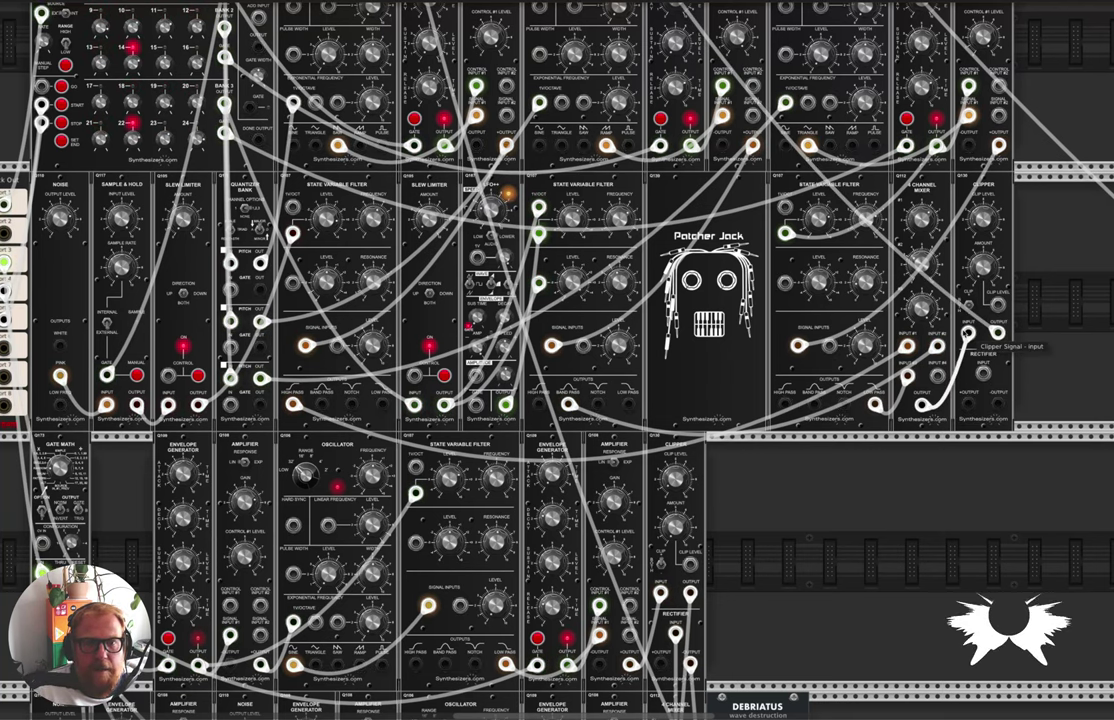
{"action": "left_click_drag", "start_coordinate": [968, 333], "coordinate": [968, 331]}
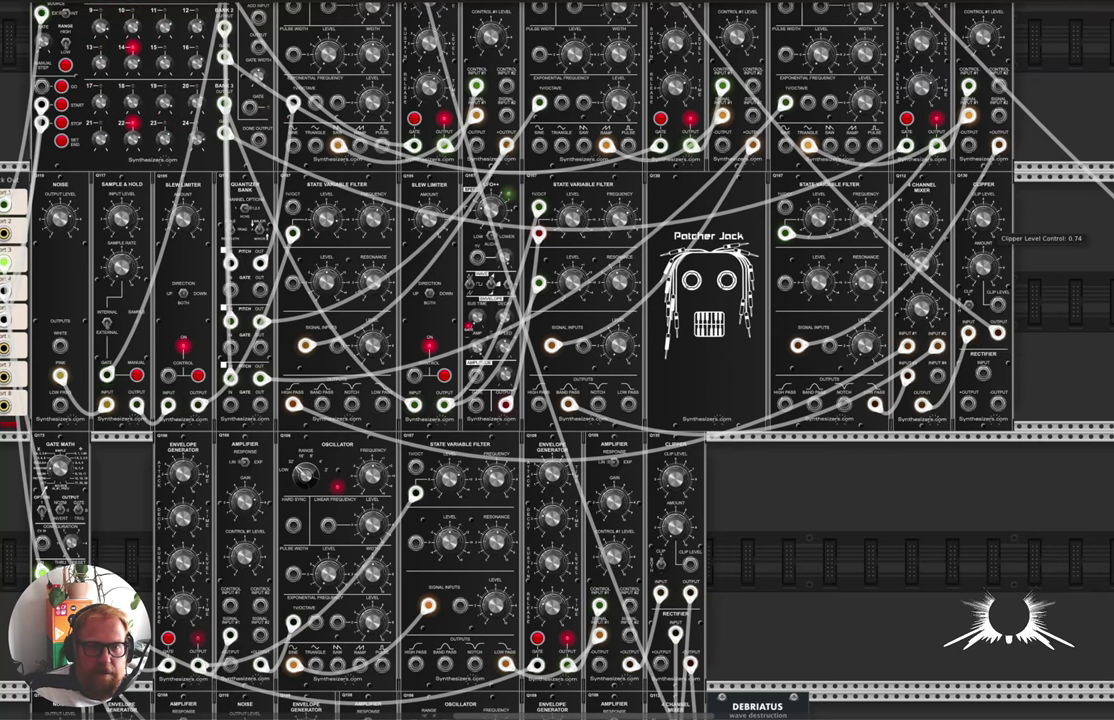
{"action": "left_click_drag", "start_coordinate": [983, 267], "coordinate": [983, 230]}
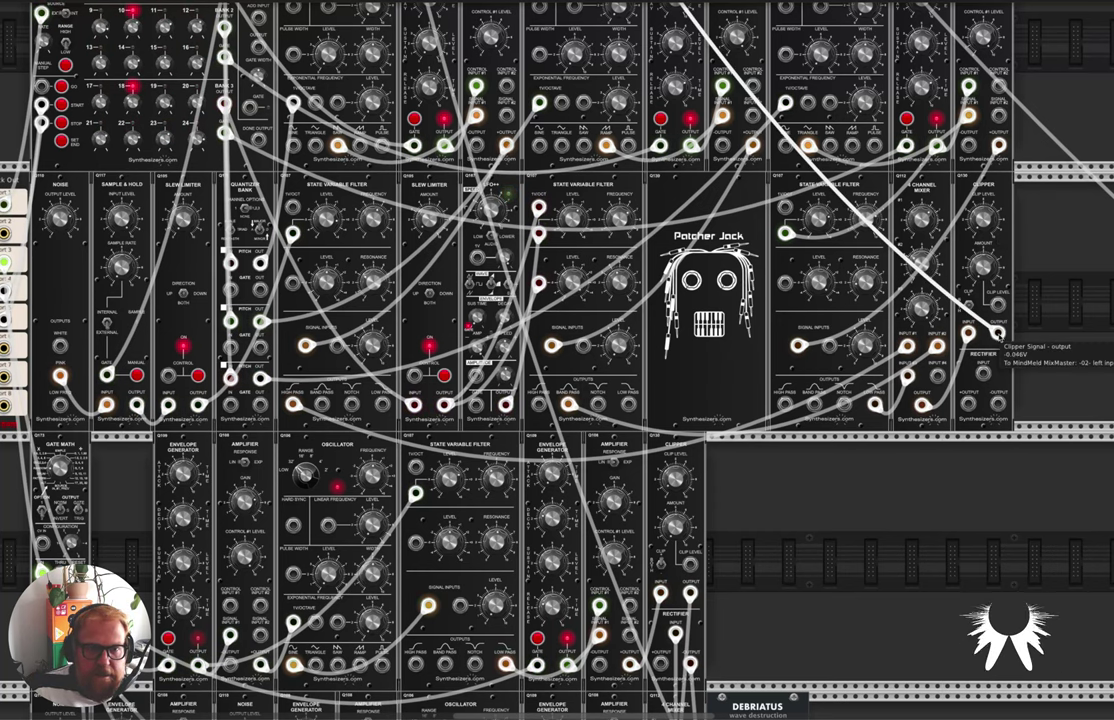
Patch the clipper's output through the rectifier to MixMaster channel 2 and adjust the clipper's amount.
{"action": "left_click_drag", "start_coordinate": [997, 333], "coordinate": [983, 374]}
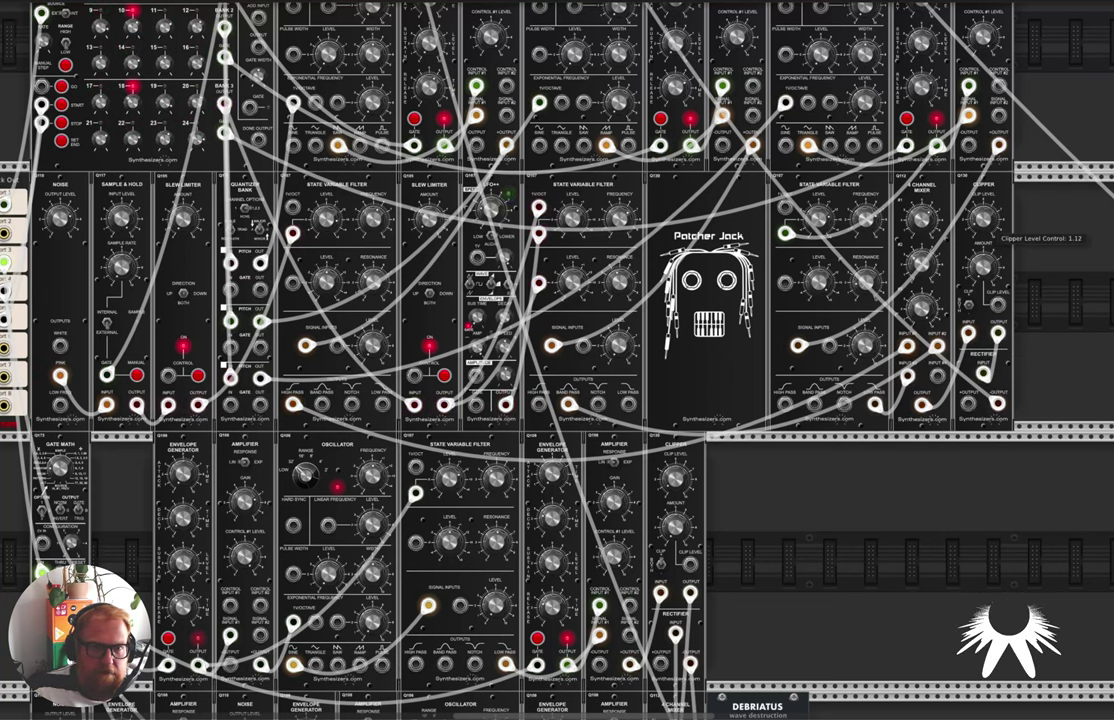
{"action": "left_click_drag", "start_coordinate": [996, 278], "coordinate": [996, 281]}
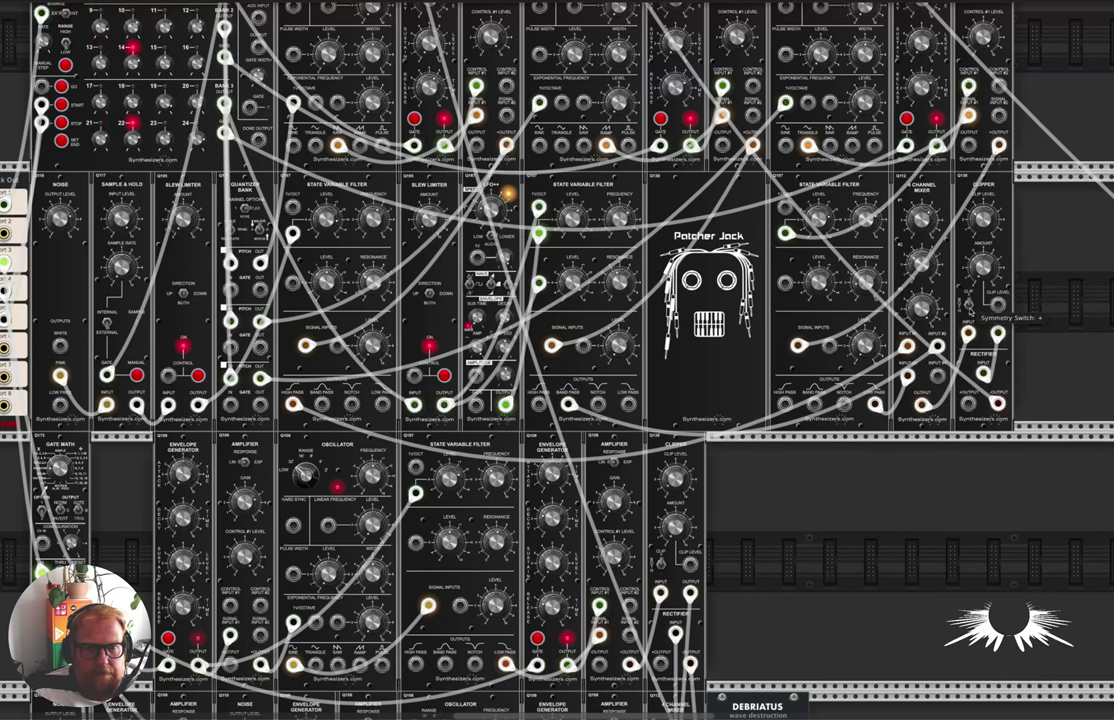
Set the clipper's amount to 0 and repatch its output straight to MixMaster channel 2, bypassing the rectifier.
{"action": "left_click_drag", "start_coordinate": [983, 208], "coordinate": [983, 150]}
{"action": "left_click_drag", "start_coordinate": [983, 210], "coordinate": [988, 245]}
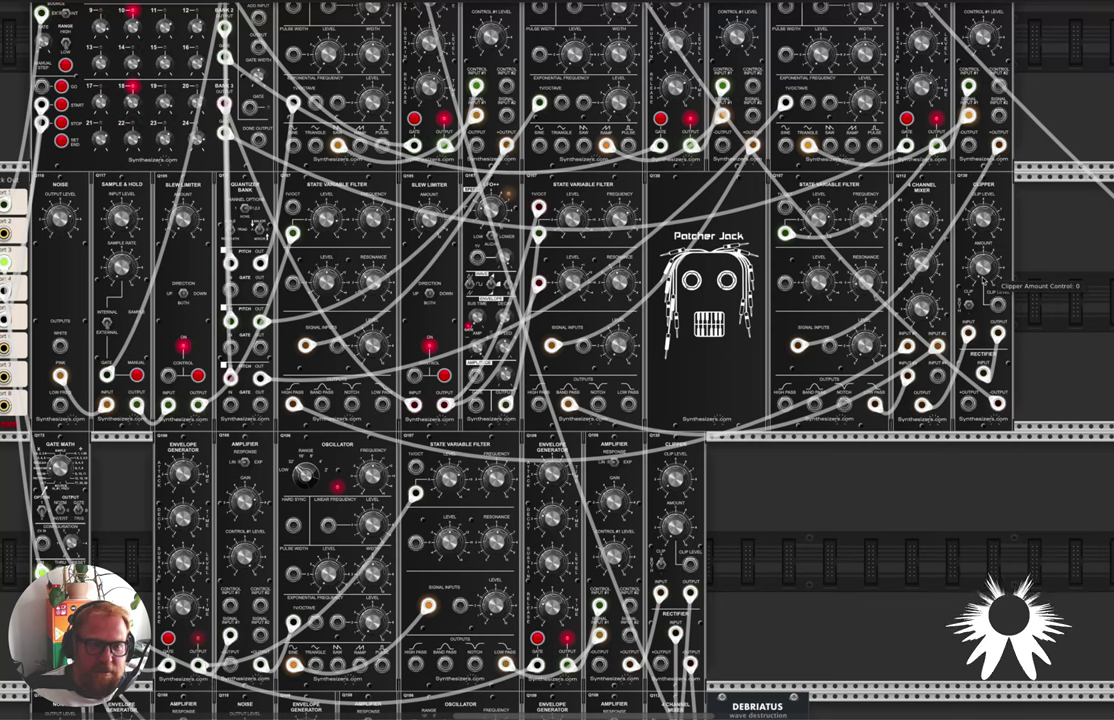
{"action": "mouse_move", "coordinate": [984, 219]}
{"action": "left_mouse_down"}
{"action": "mouse_move", "coordinate": [1000, 260]}
{"action": "mouse_move", "coordinate": [985, 226]}
{"action": "left_mouse_up"}
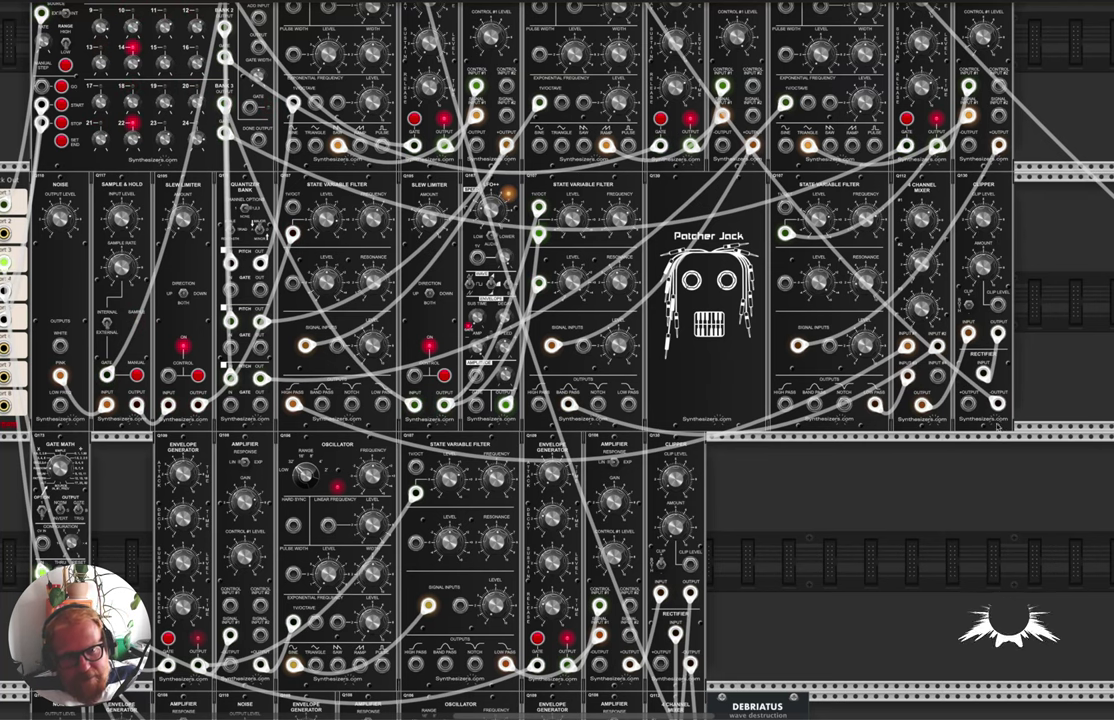
{"action": "mouse_move", "coordinate": [980, 224]}
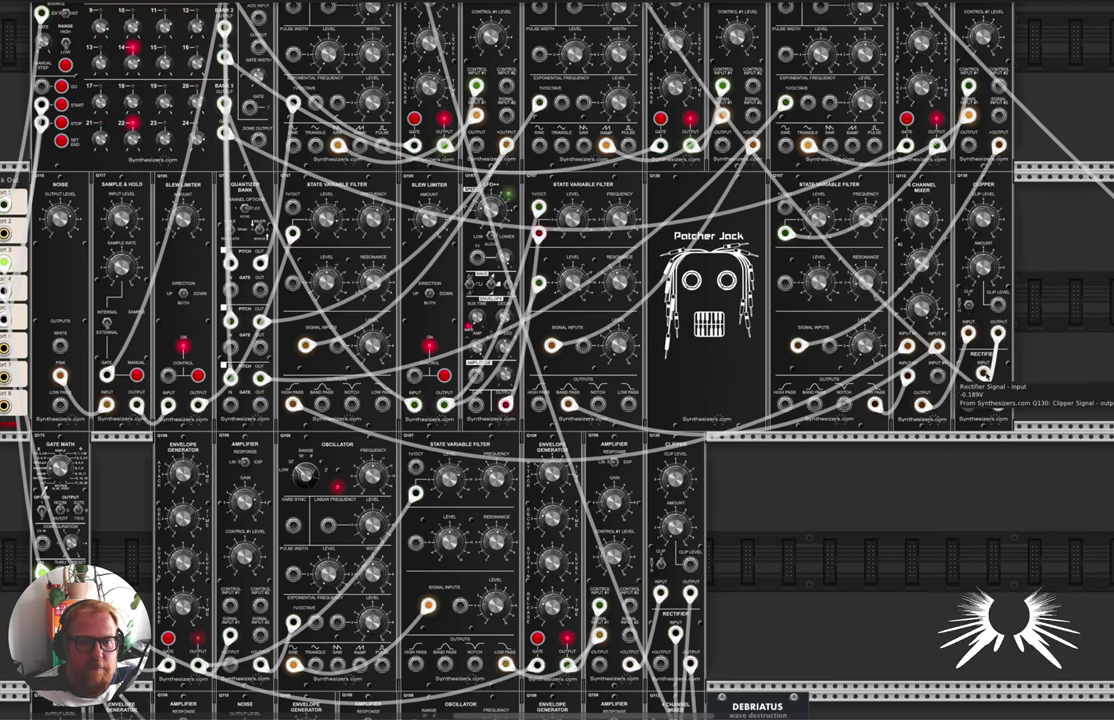
{"action": "left_click_drag", "start_coordinate": [984, 374], "coordinate": [997, 330]}
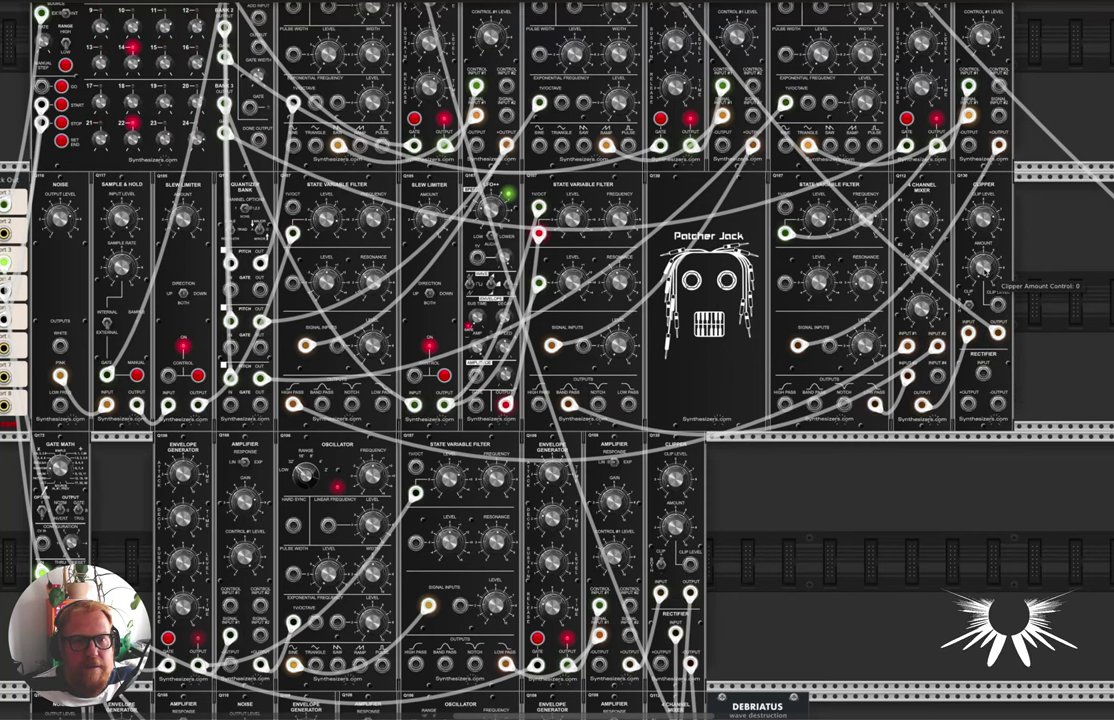
Look over the sequenced voice's modules, from the sequential controller through the filters to the drum rows beneath.
{"action": "scroll", "coordinate": [870, 478], "scroll_direction": "up", "scroll_amount": 5}
{"action": "scroll", "coordinate": [485, 315], "scroll_direction": "left", "scroll_amount": 2}
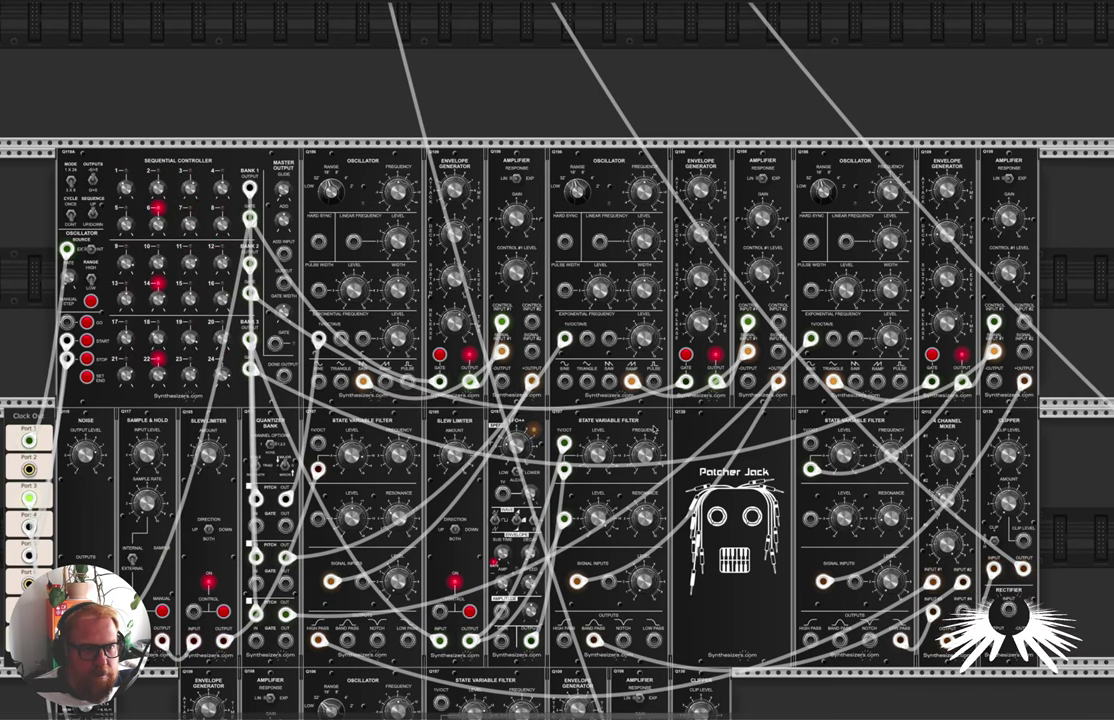
{"action": "scroll", "coordinate": [530, 500], "scroll_direction": "down", "scroll_amount": 1}
{"action": "scroll", "coordinate": [373, 328], "scroll_direction": "down", "scroll_amount": 2}
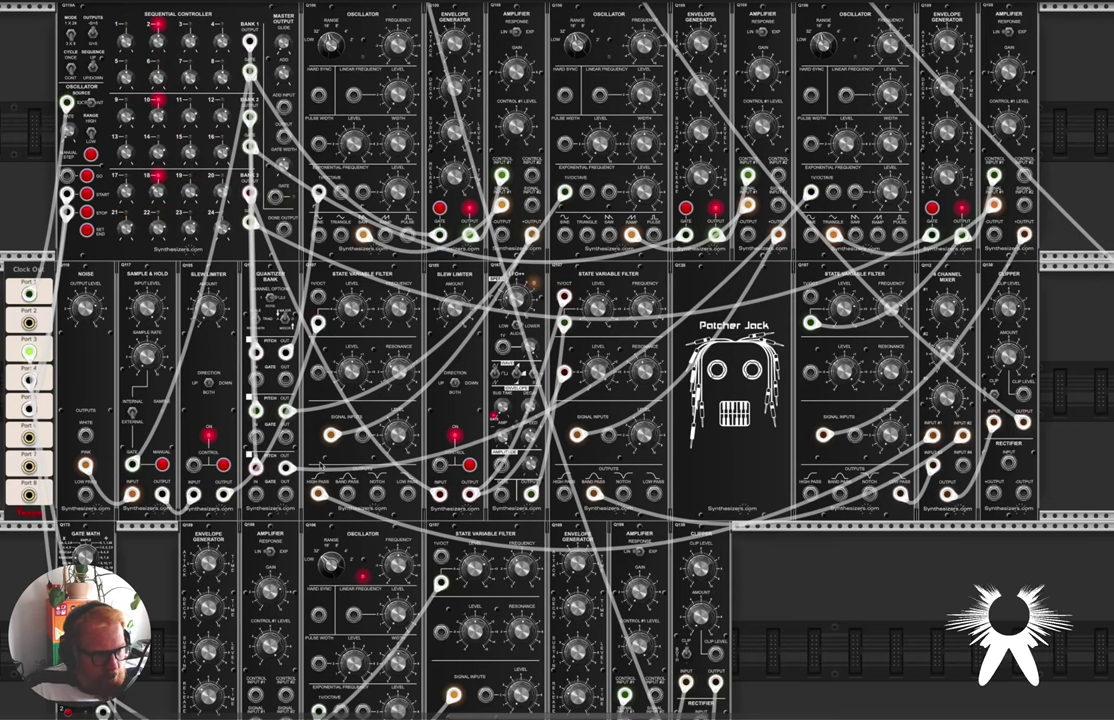
{"action": "mouse_move", "coordinate": [288, 468]}
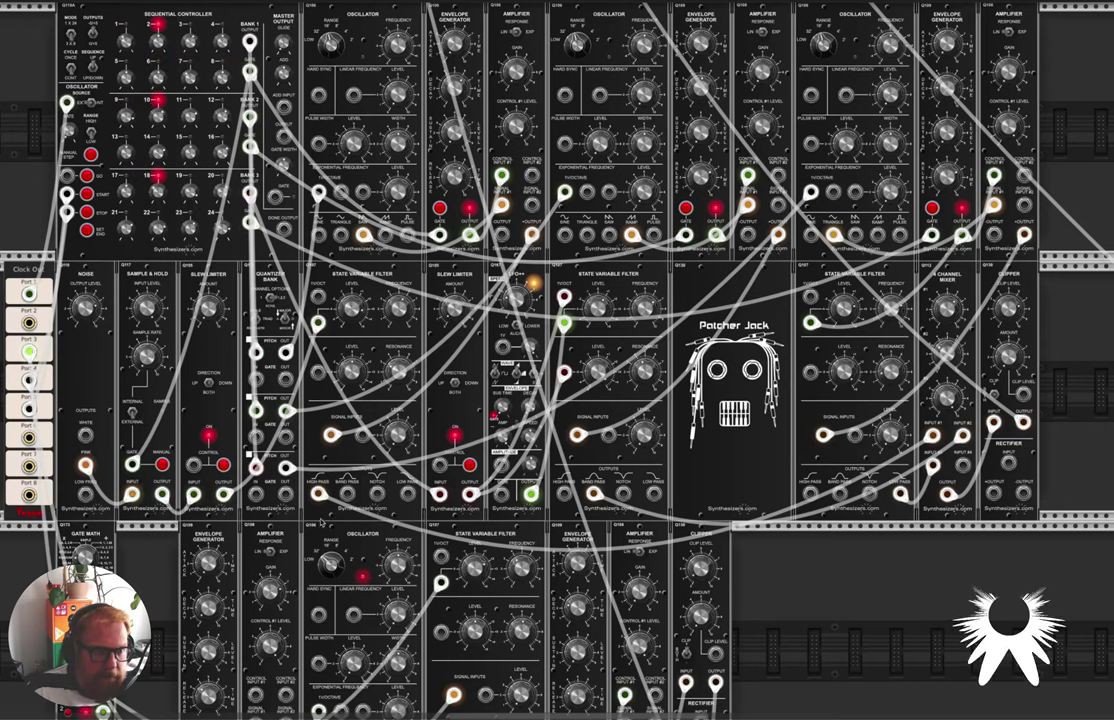
{"action": "scroll", "coordinate": [290, 520], "scroll_direction": "down", "scroll_amount": 5}
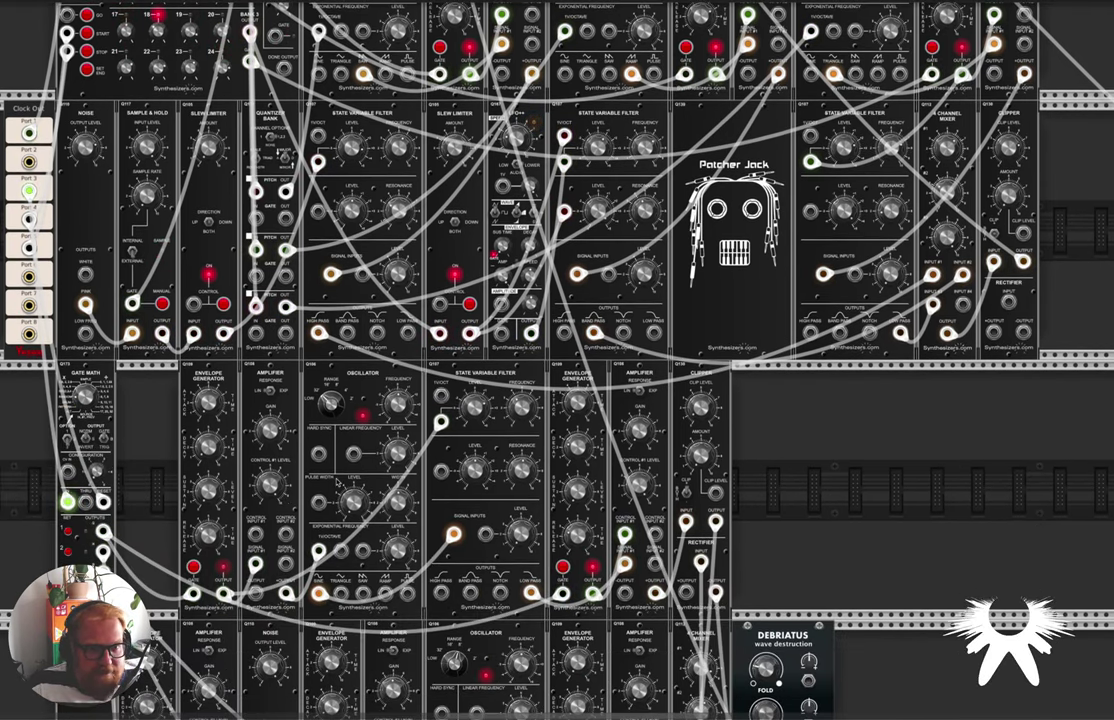
{"action": "scroll", "coordinate": [485, 313], "scroll_direction": "up", "scroll_amount": 4}
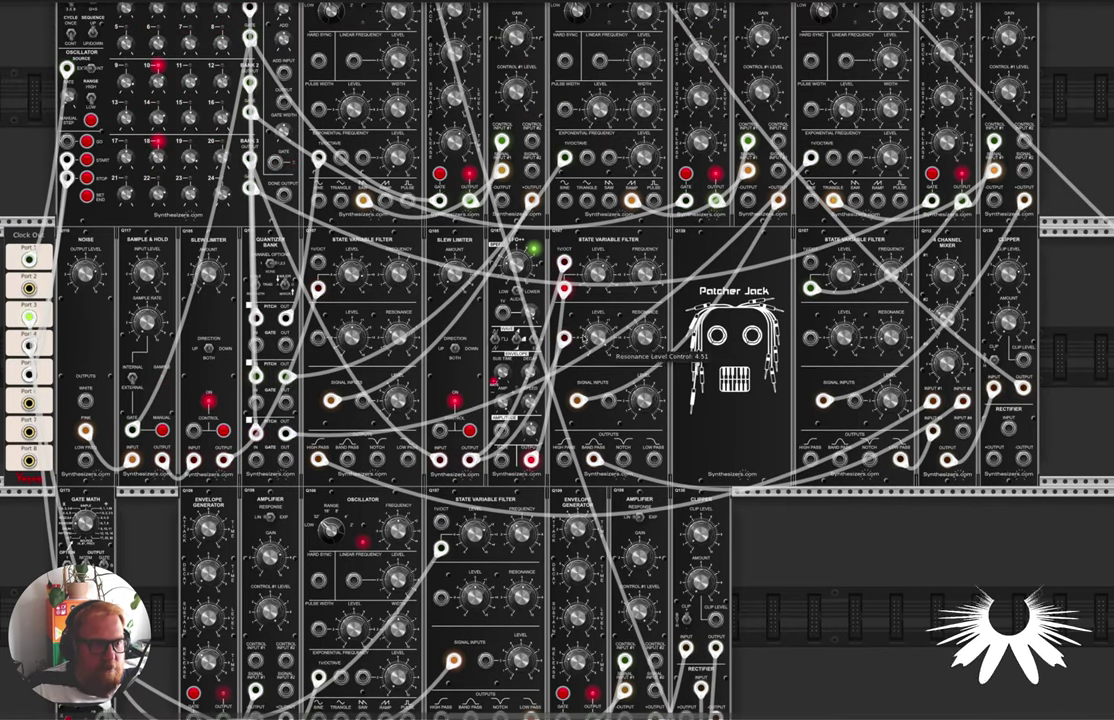
{"action": "mouse_move", "coordinate": [541, 315]}
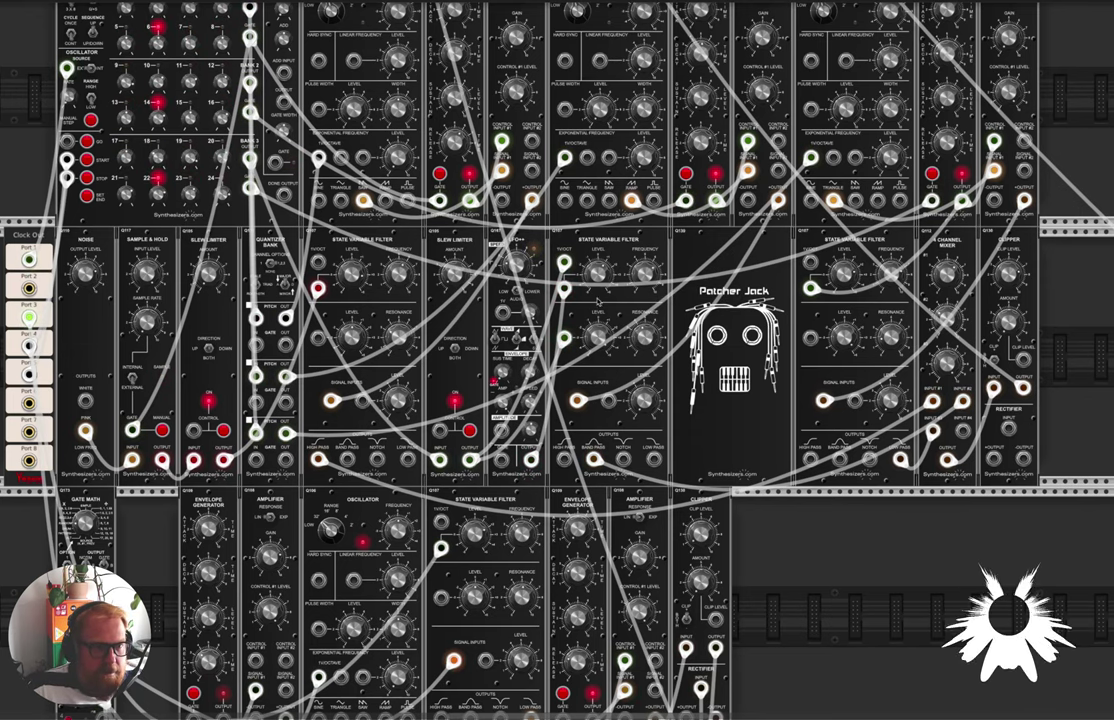
{"action": "scroll", "coordinate": [600, 298], "scroll_direction": "down", "scroll_amount": 1}
{"action": "scroll", "coordinate": [600, 298], "scroll_direction": "up", "scroll_amount": 2}
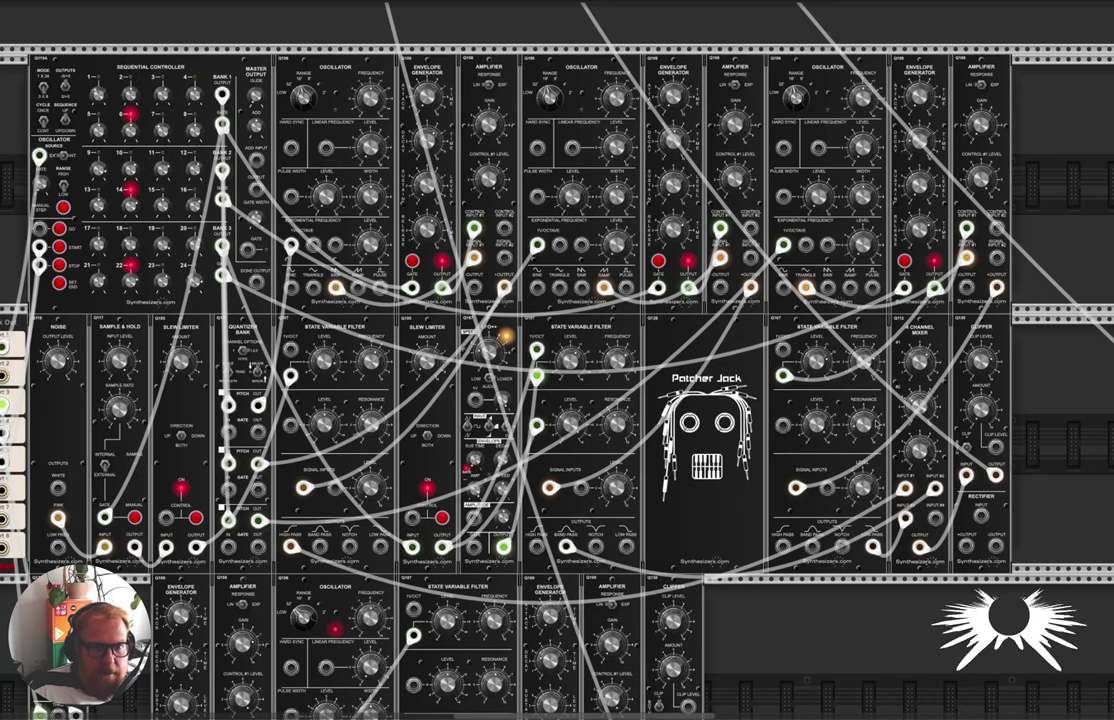
Set the 4 Channel Mixer's input 1 level to 0 and raise its input 2 level.
{"action": "mouse_move", "coordinate": [928, 374]}
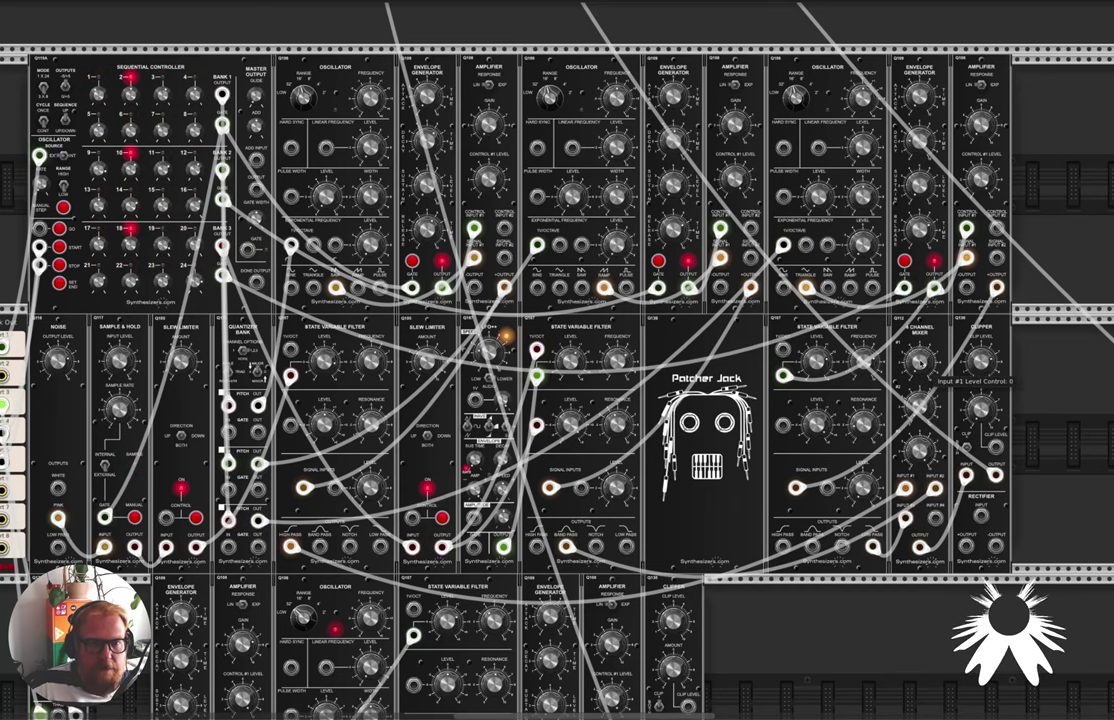
{"action": "mouse_move", "coordinate": [928, 461]}
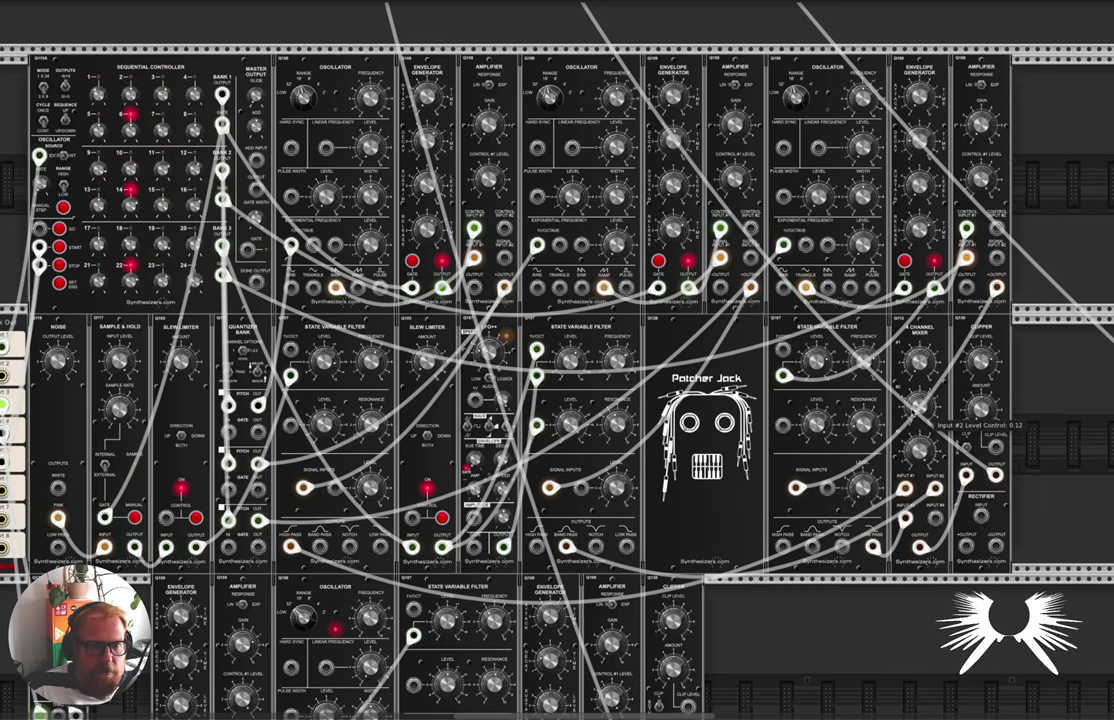
{"action": "mouse_move", "coordinate": [918, 410]}
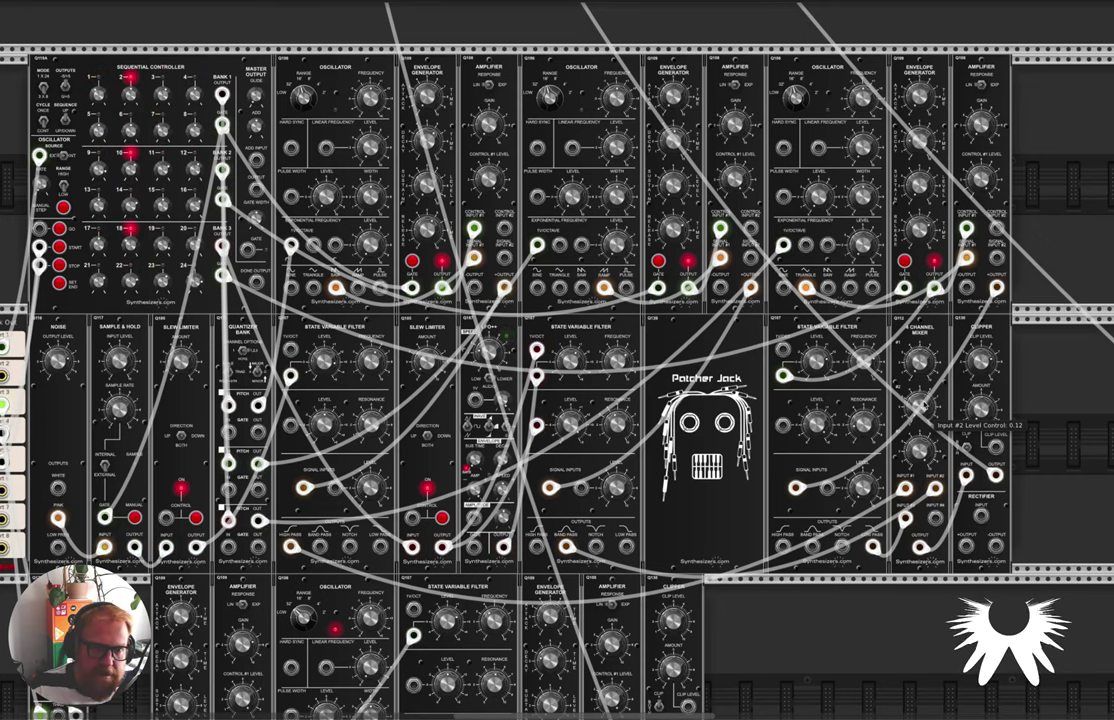
{"action": "left_click_drag", "start_coordinate": [920, 407], "coordinate": [920, 320]}
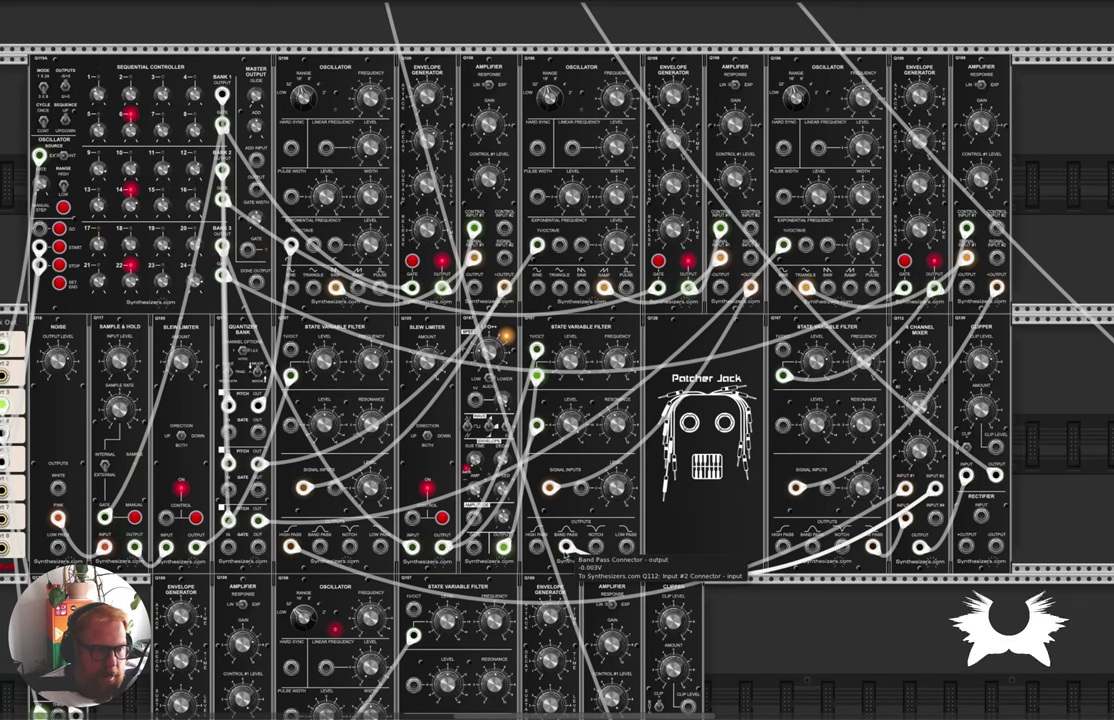
Adjust the frequency of the State Variable Filter feeding mixer input 2, and set that input's level to about 6.89.
{"action": "left_click_drag", "start_coordinate": [617, 360], "coordinate": [617, 326]}
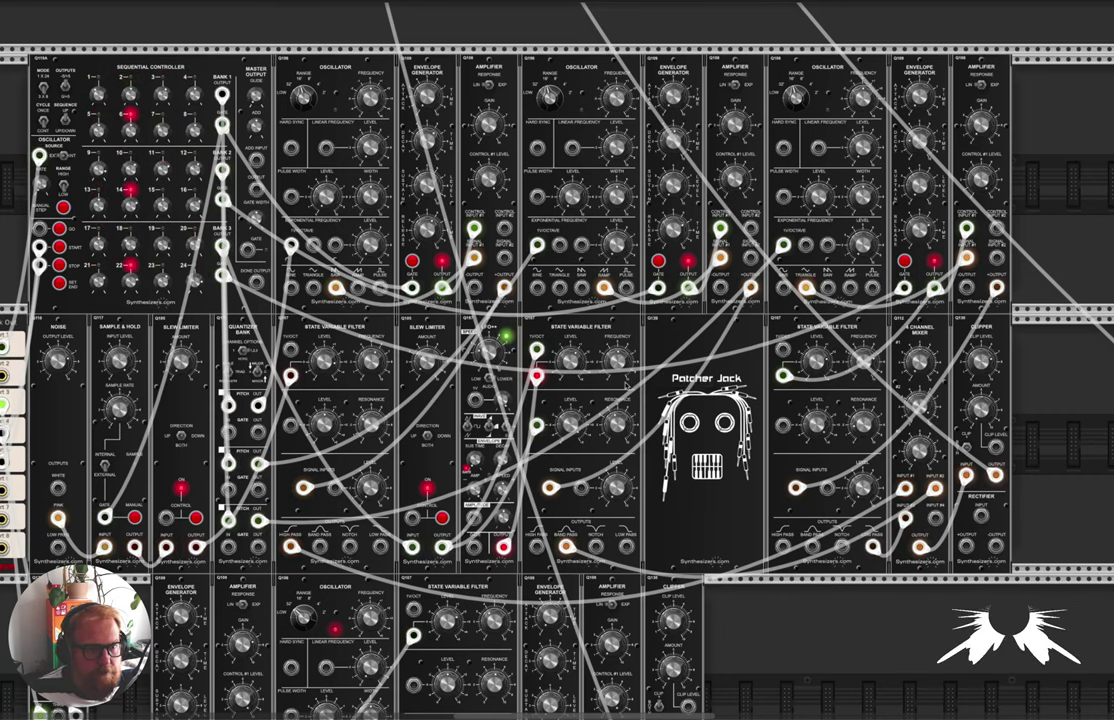
{"action": "mouse_move", "coordinate": [815, 365]}
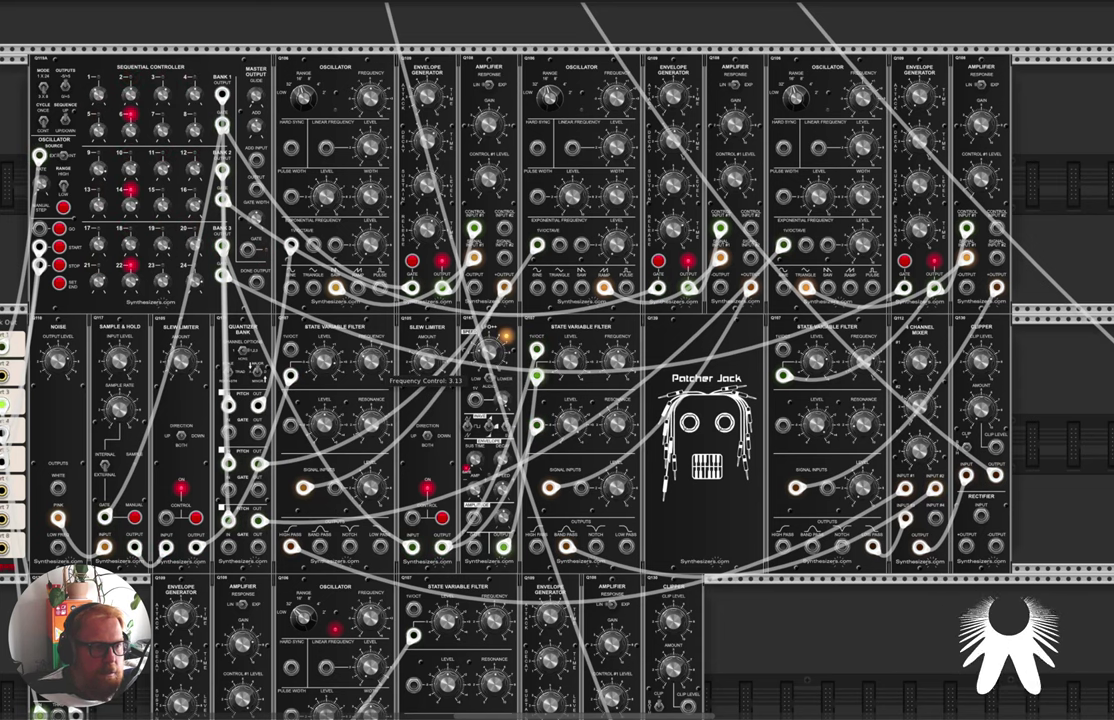
{"action": "mouse_move", "coordinate": [376, 364]}
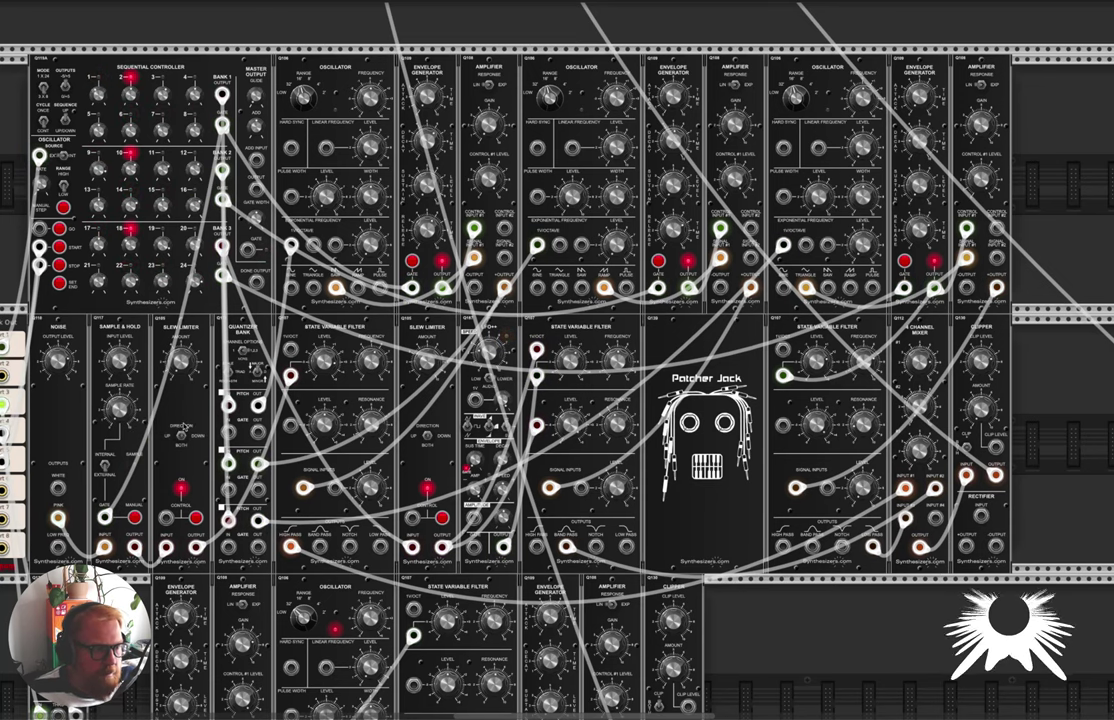
{"action": "scroll", "coordinate": [763, 510], "scroll_direction": "down", "scroll_amount": 1}
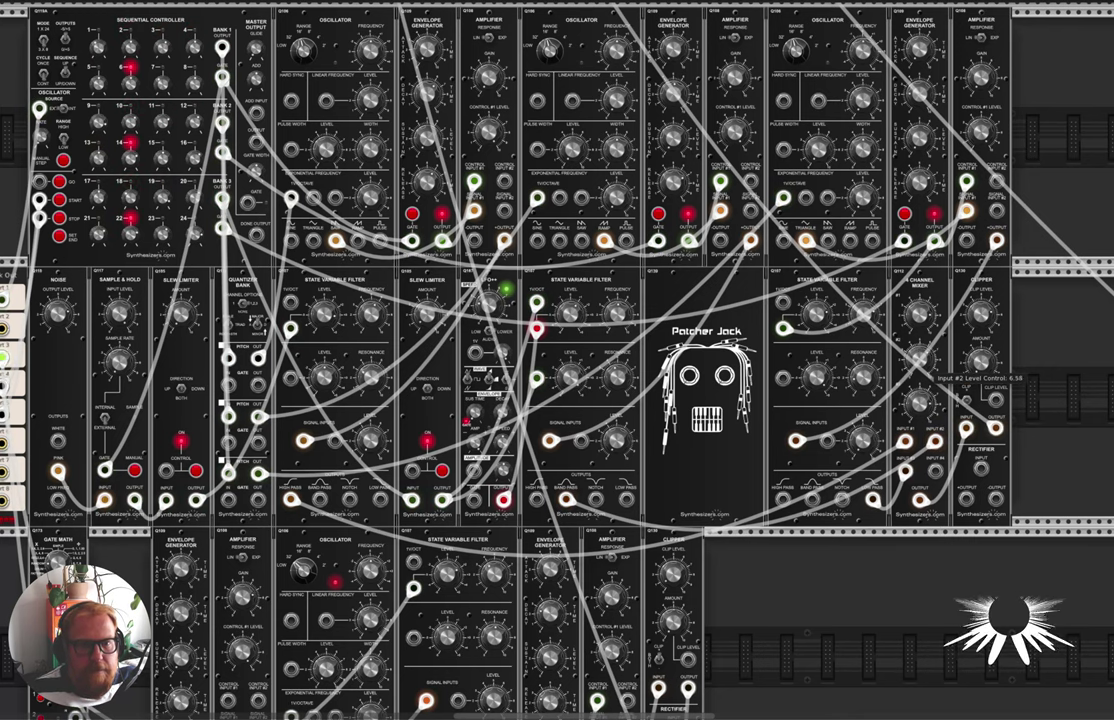
{"action": "scroll", "coordinate": [925, 358], "scroll_direction": "right", "scroll_amount": 1}
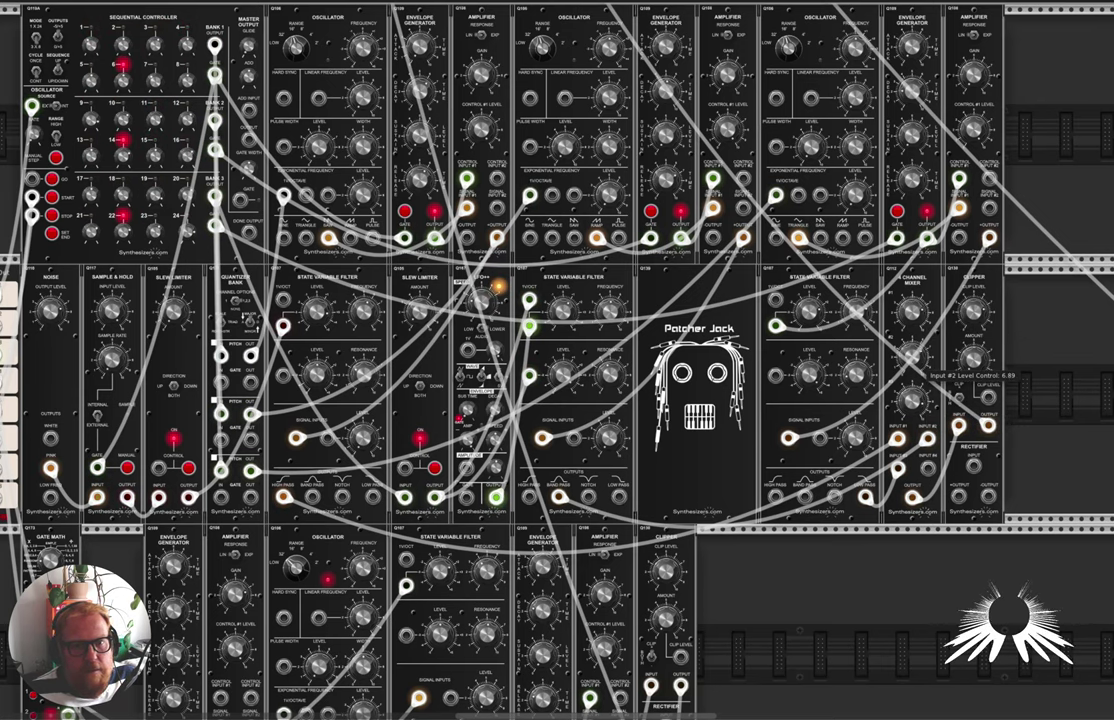
Solo channel 3 on the MixMaster to isolate the percussion section.
{"action": "scroll", "coordinate": [720, 418], "scroll_direction": "down", "scroll_amount": 2}
{"action": "scroll", "coordinate": [720, 420], "scroll_direction": "down", "scroll_amount": 4}
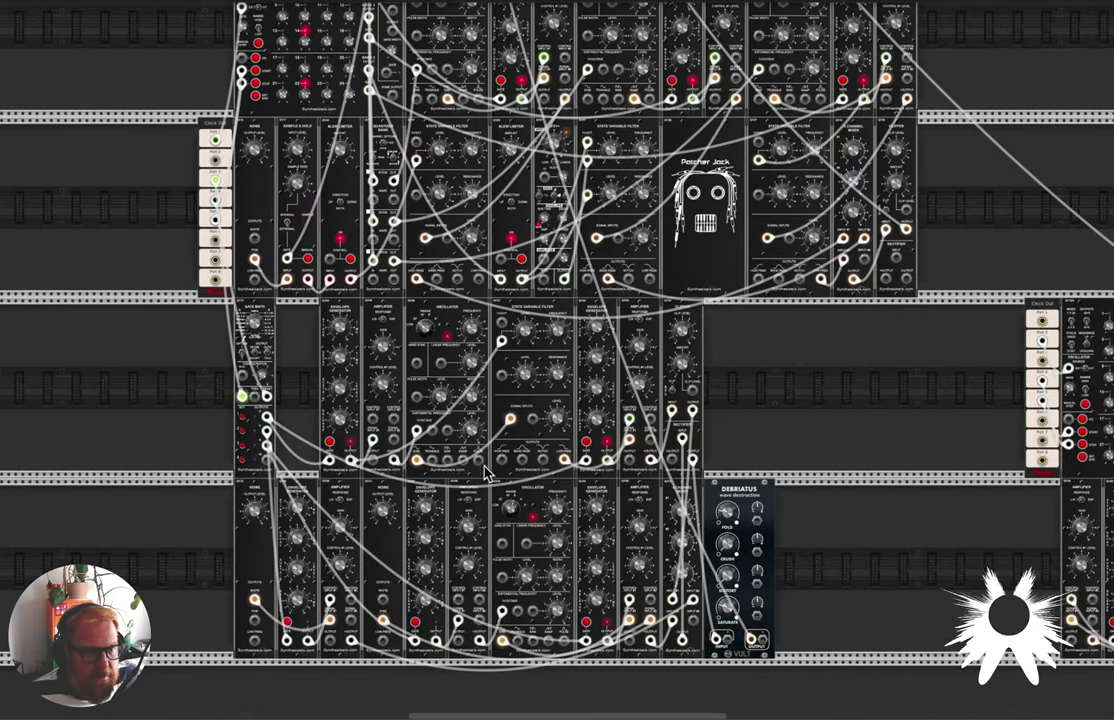
{"action": "scroll", "coordinate": [485, 314], "scroll_direction": "up", "scroll_amount": 3}
{"action": "scroll", "coordinate": [333, 417], "scroll_direction": "up", "scroll_amount": 15}
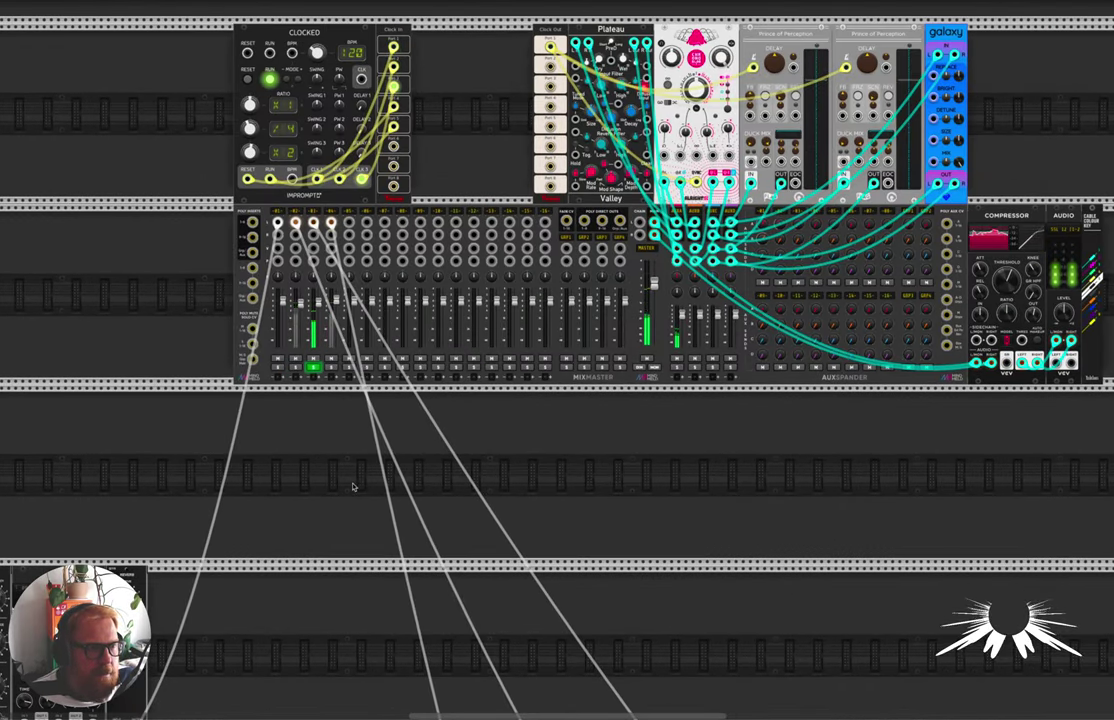
{"action": "scroll", "coordinate": [353, 480], "scroll_direction": "down", "scroll_amount": 15}
{"action": "scroll", "coordinate": [368, 462], "scroll_direction": "up", "scroll_amount": 15}
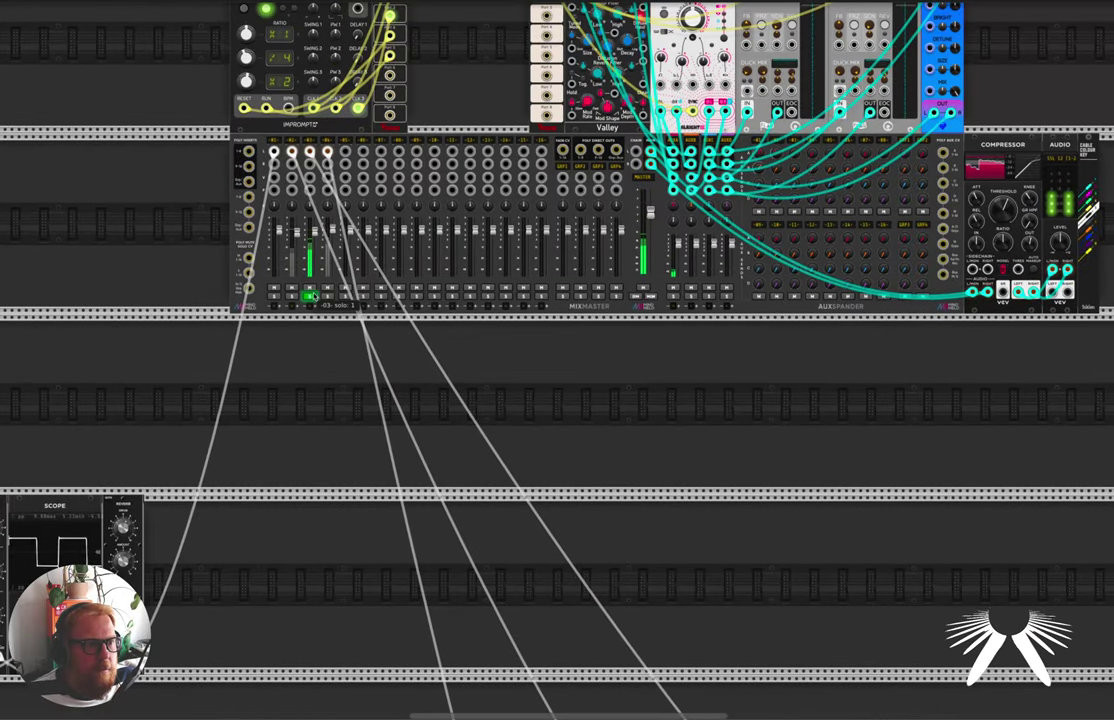
Highlight the lower percussion row's modules from the second envelope generator through the Debriatus.
{"action": "scroll", "coordinate": [351, 528], "scroll_direction": "down", "scroll_amount": 1}
{"action": "scroll", "coordinate": [351, 528], "scroll_direction": "down", "scroll_amount": 15}
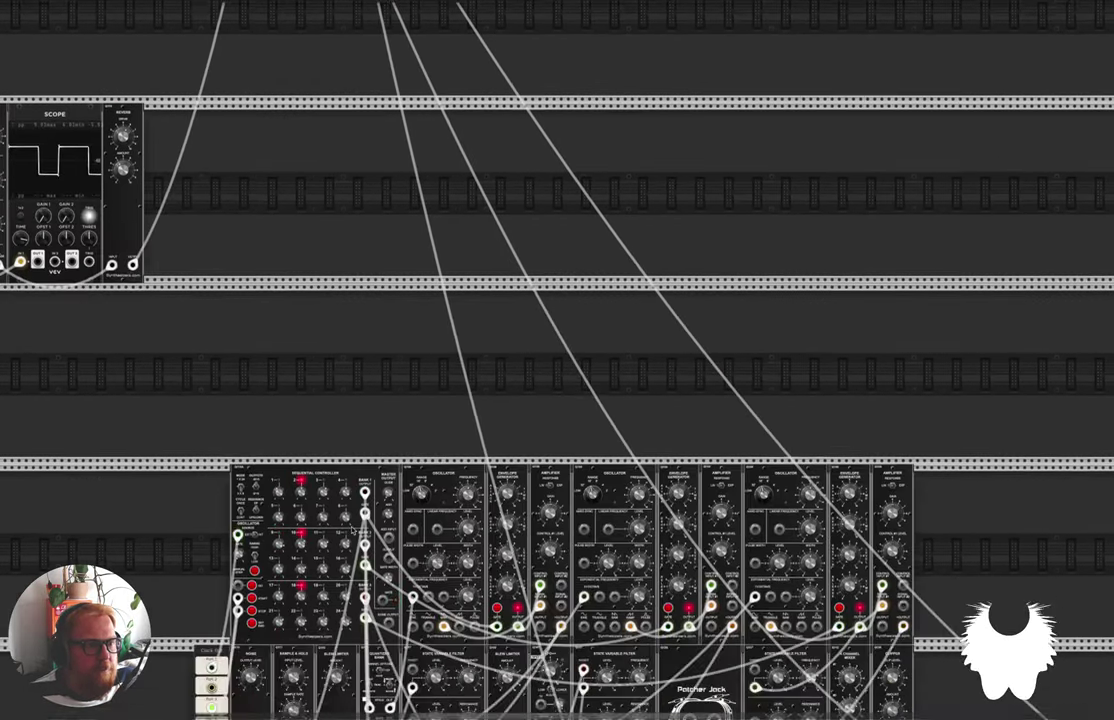
{"action": "scroll", "coordinate": [357, 489], "scroll_direction": "up", "scroll_amount": 3}
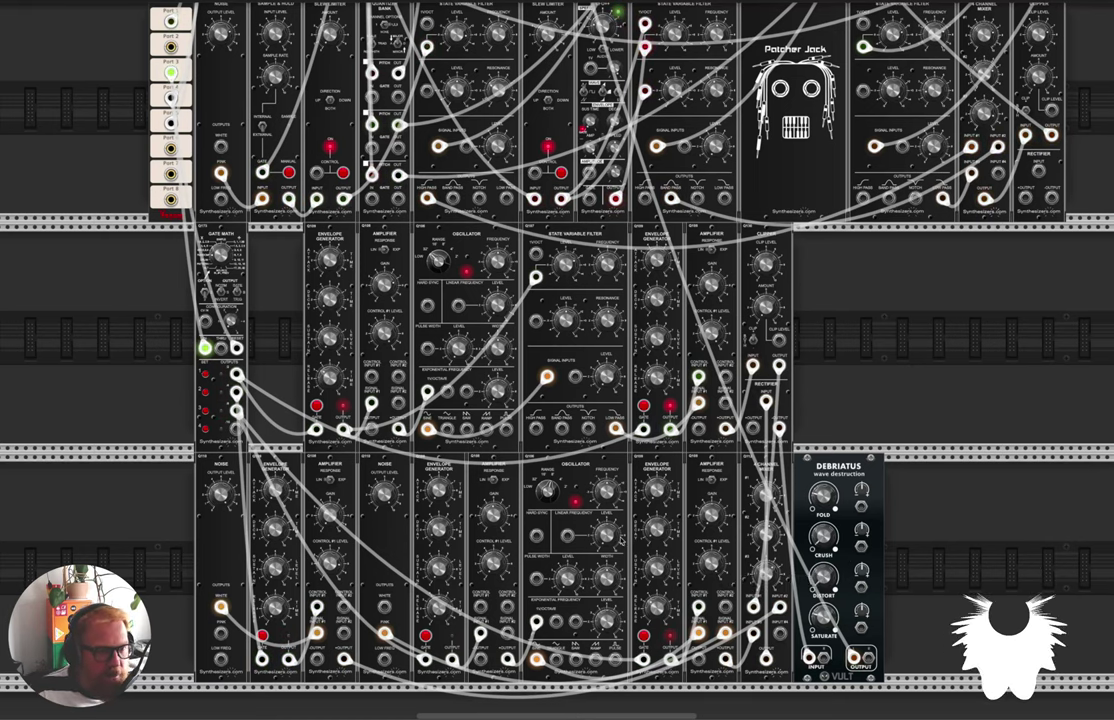
{"action": "scroll", "coordinate": [619, 541], "scroll_direction": "up", "scroll_amount": 3}
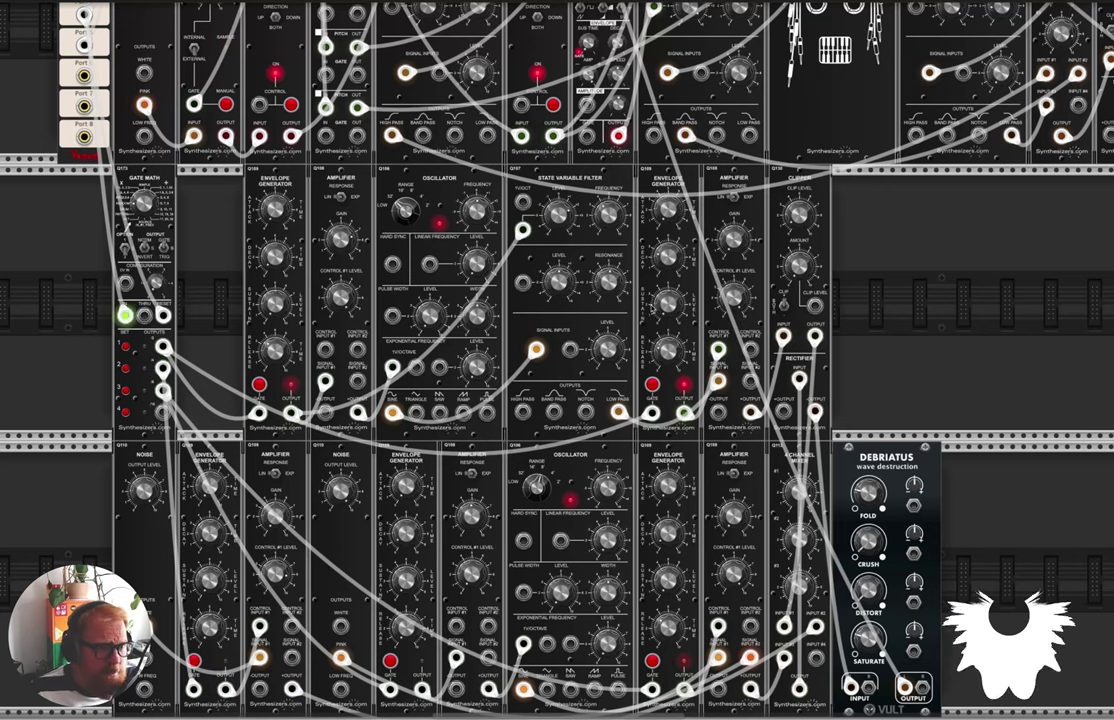
{"action": "scroll", "coordinate": [485, 313], "scroll_direction": "down", "scroll_amount": 1}
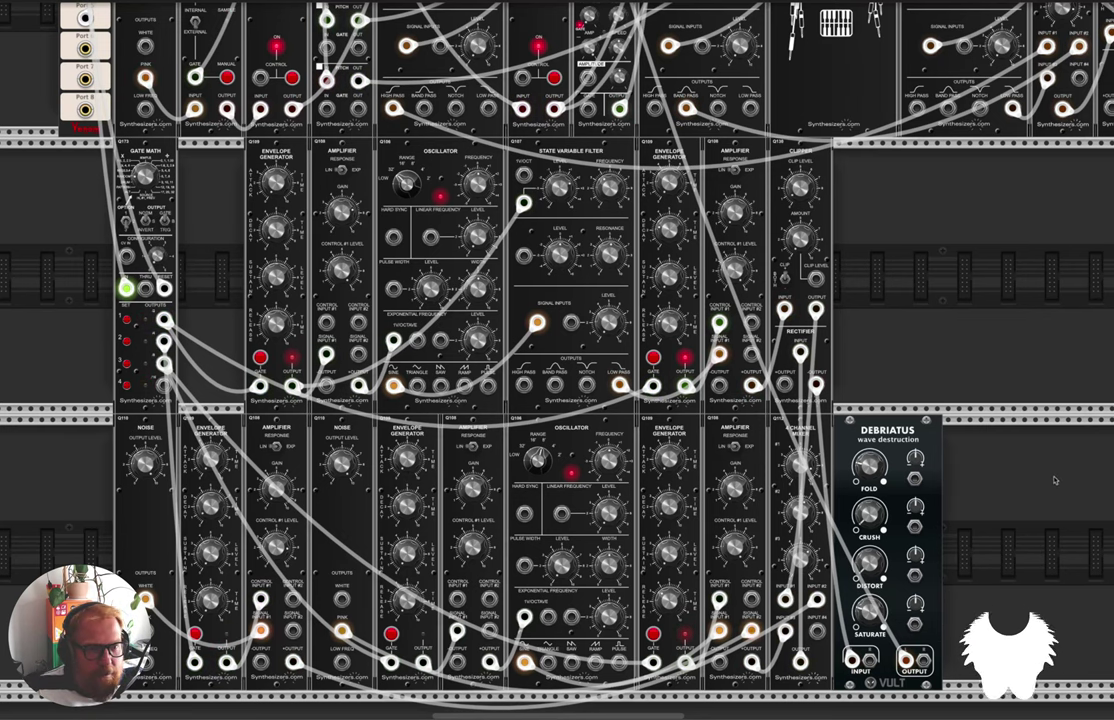
{"action": "left_click_drag", "start_coordinate": [1055, 480], "coordinate": [585, 556]}
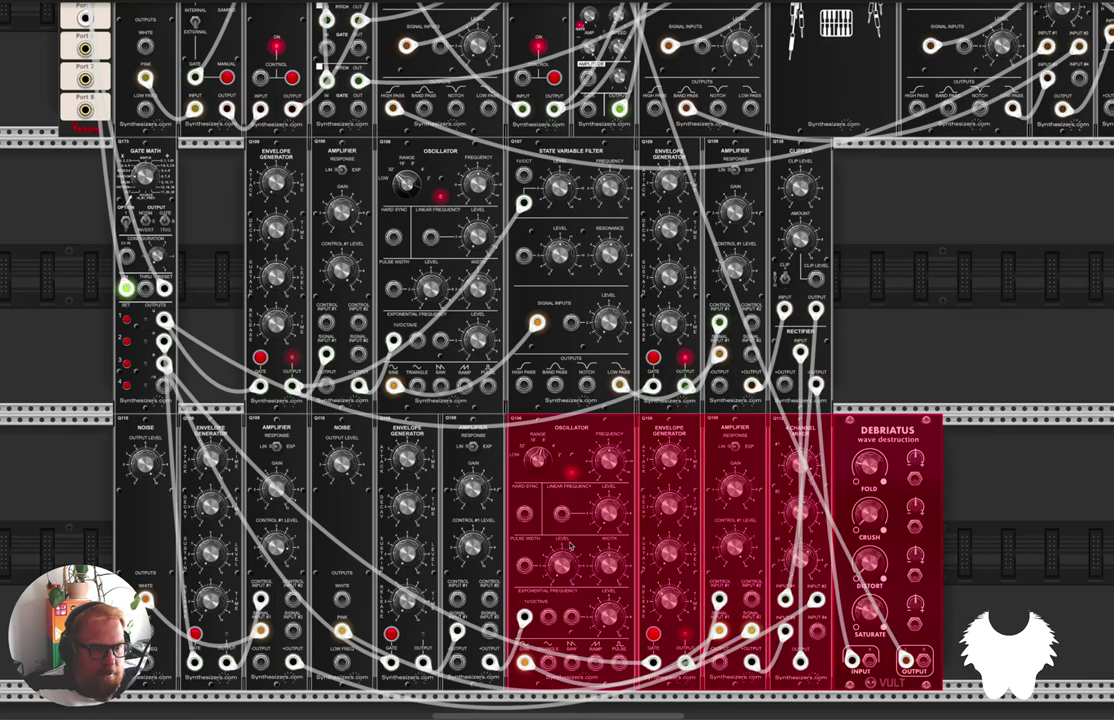
{"action": "left_click", "coordinate": [1022, 507]}
{"action": "left_click_drag", "start_coordinate": [954, 524], "coordinate": [398, 577]}
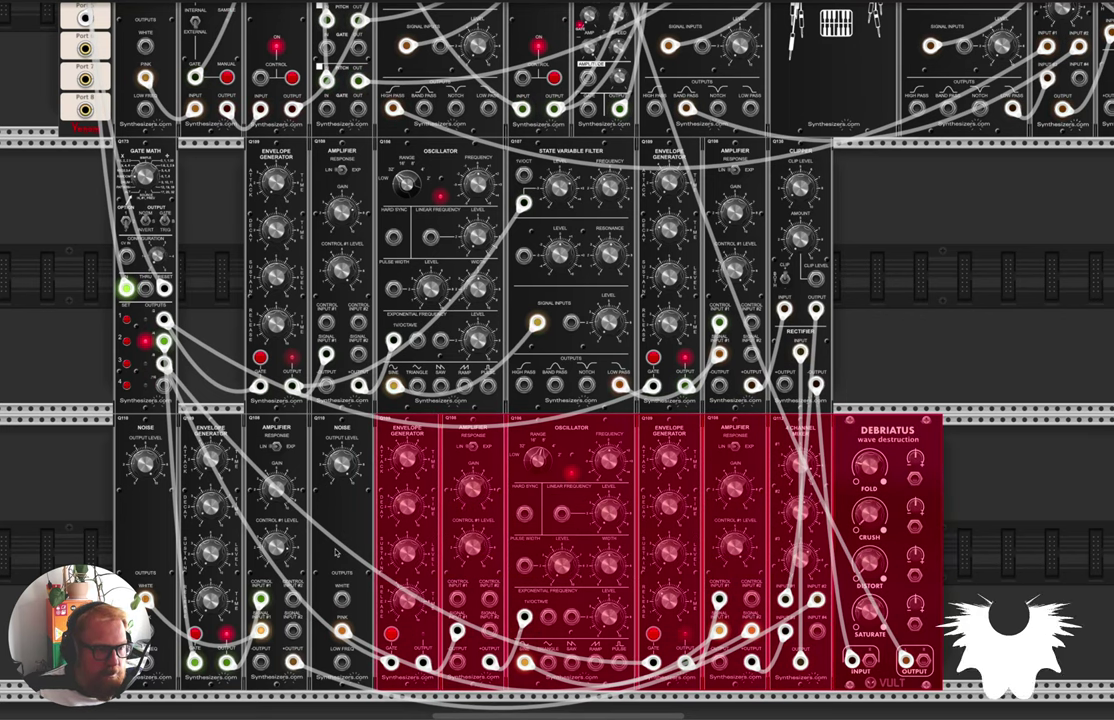
Highlight the lower percussion row's first noise, envelope generator and amplifier modules, and clear the selection.
{"action": "left_click", "coordinate": [42, 545]}
{"action": "left_click_drag", "start_coordinate": [88, 472], "coordinate": [356, 520]}
{"action": "left_click", "coordinate": [65, 538]}
{"action": "left_click_drag", "start_coordinate": [66, 513], "coordinate": [241, 556]}
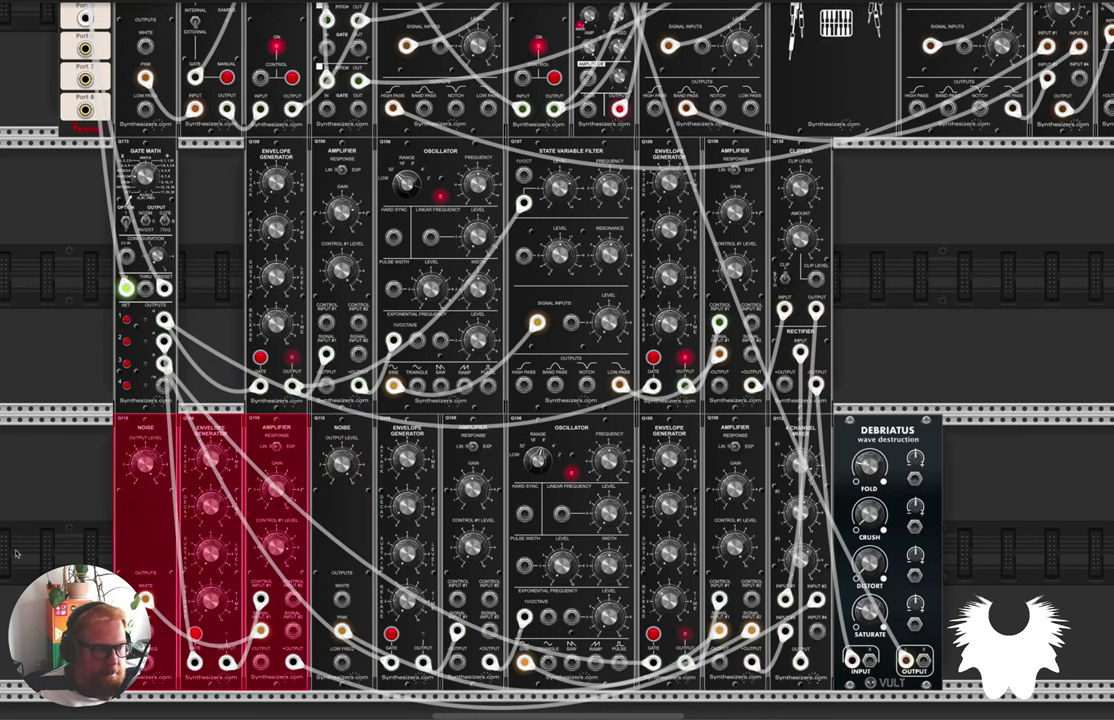
{"action": "left_click", "coordinate": [51, 451]}
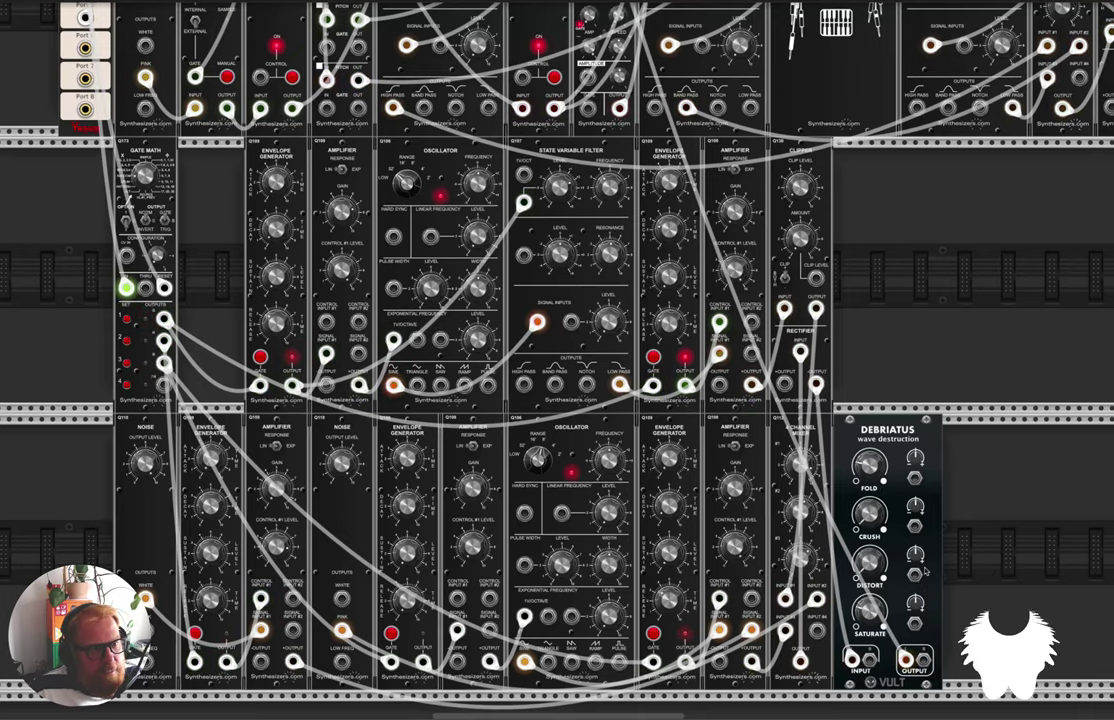
Survey the whole patch, comparing the second sequencer voice, the MIDI-played voice and the main sequenced voice with its percussion.
{"action": "scroll", "coordinate": [925, 571], "scroll_direction": "down", "scroll_amount": 4}
{"action": "scroll", "coordinate": [931, 571], "scroll_direction": "right", "scroll_amount": 5}
{"action": "scroll", "coordinate": [931, 571], "scroll_direction": "up", "scroll_amount": 3}
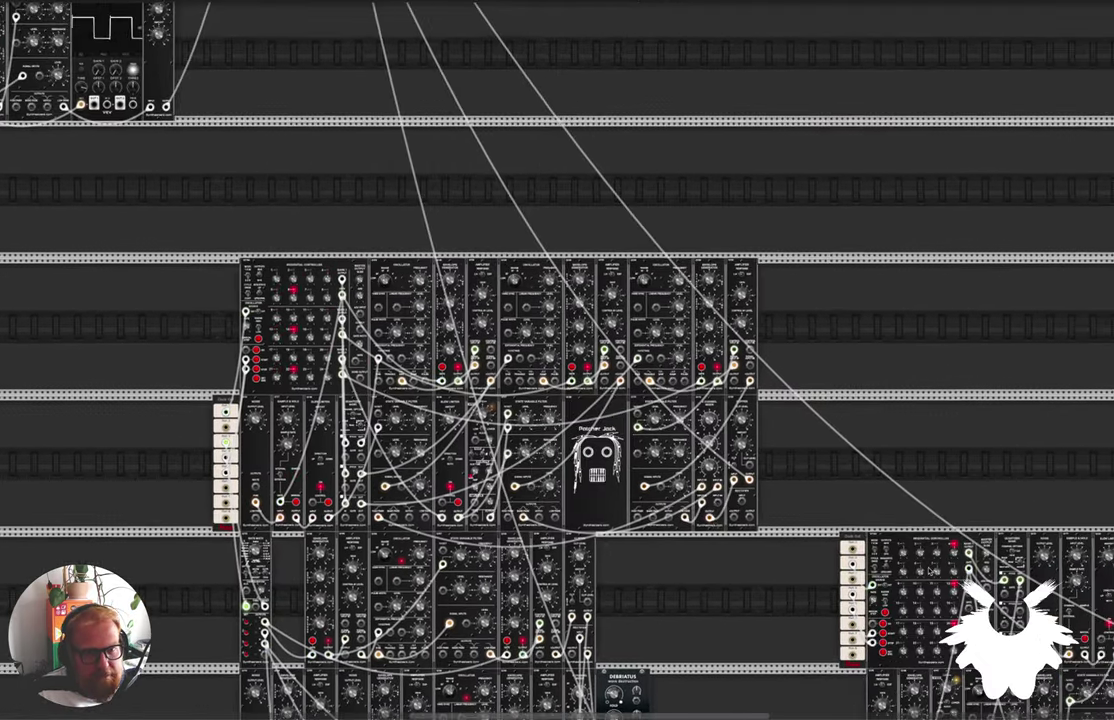
{"action": "scroll", "coordinate": [828, 543], "scroll_direction": "down", "scroll_amount": 3}
{"action": "scroll", "coordinate": [828, 540], "scroll_direction": "right", "scroll_amount": 6}
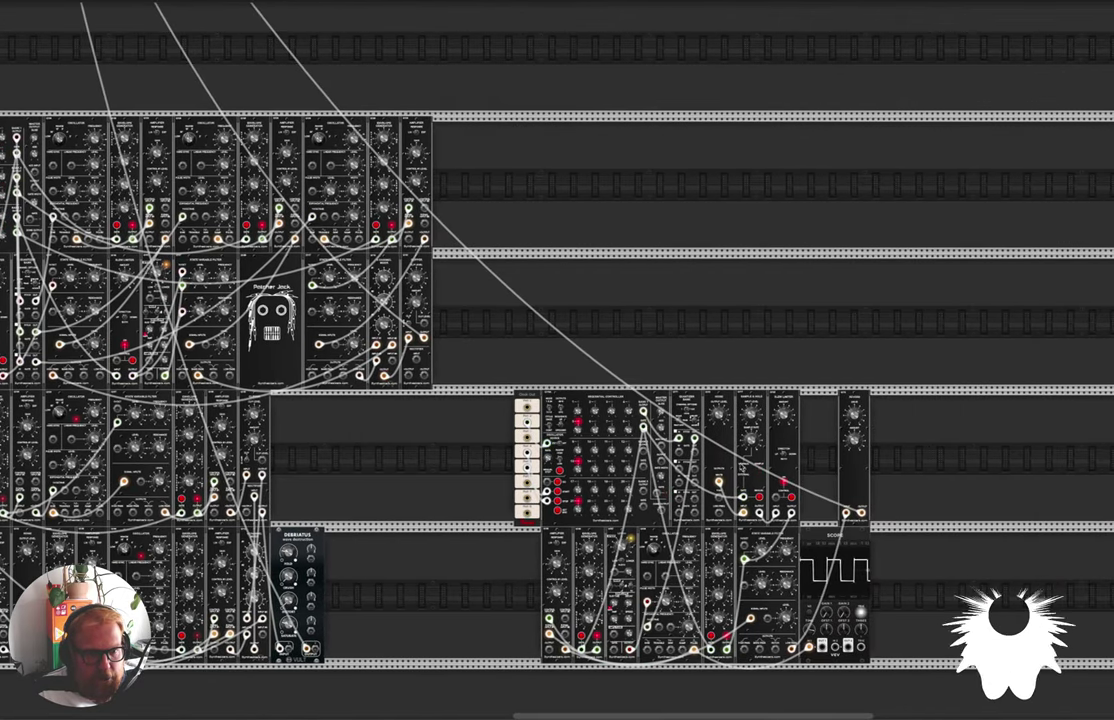
{"action": "scroll", "coordinate": [720, 484], "scroll_direction": "left", "scroll_amount": 13}
{"action": "scroll", "coordinate": [720, 484], "scroll_direction": "up", "scroll_amount": 8}
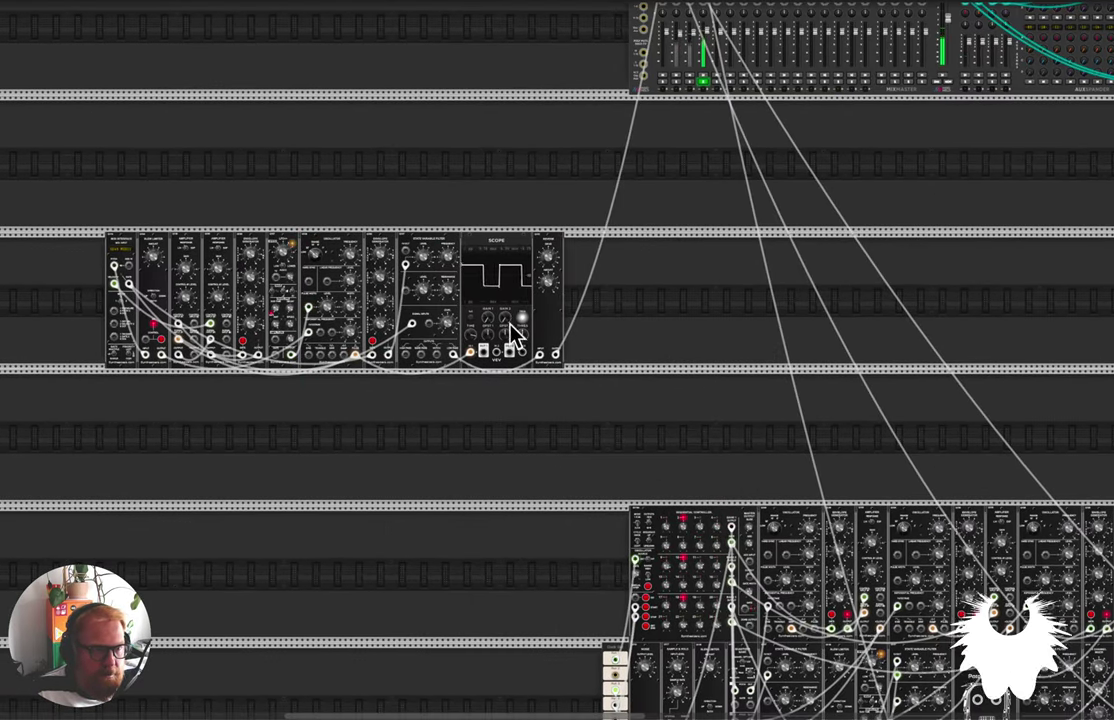
{"action": "scroll", "coordinate": [557, 362], "scroll_direction": "down", "scroll_amount": 5}
{"action": "scroll", "coordinate": [557, 362], "scroll_direction": "right", "scroll_amount": 8}
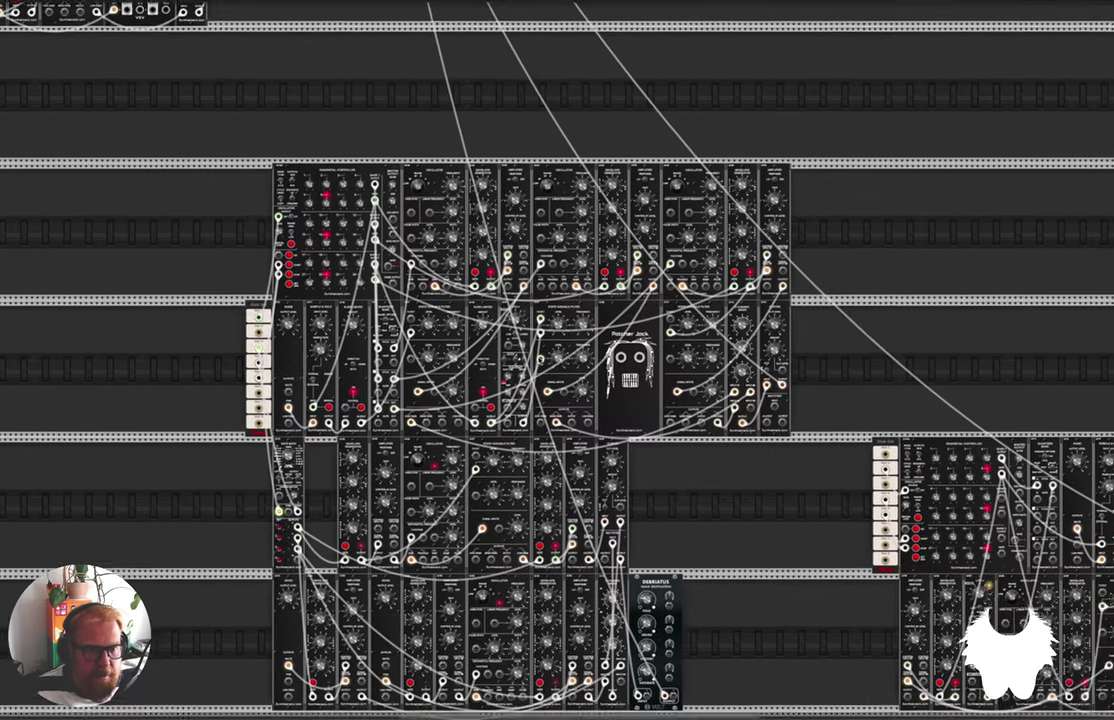
Look over the second sequencer voice and switch off the solo on MixMaster channel 4.
{"action": "scroll", "coordinate": [768, 567], "scroll_direction": "down", "scroll_amount": 2}
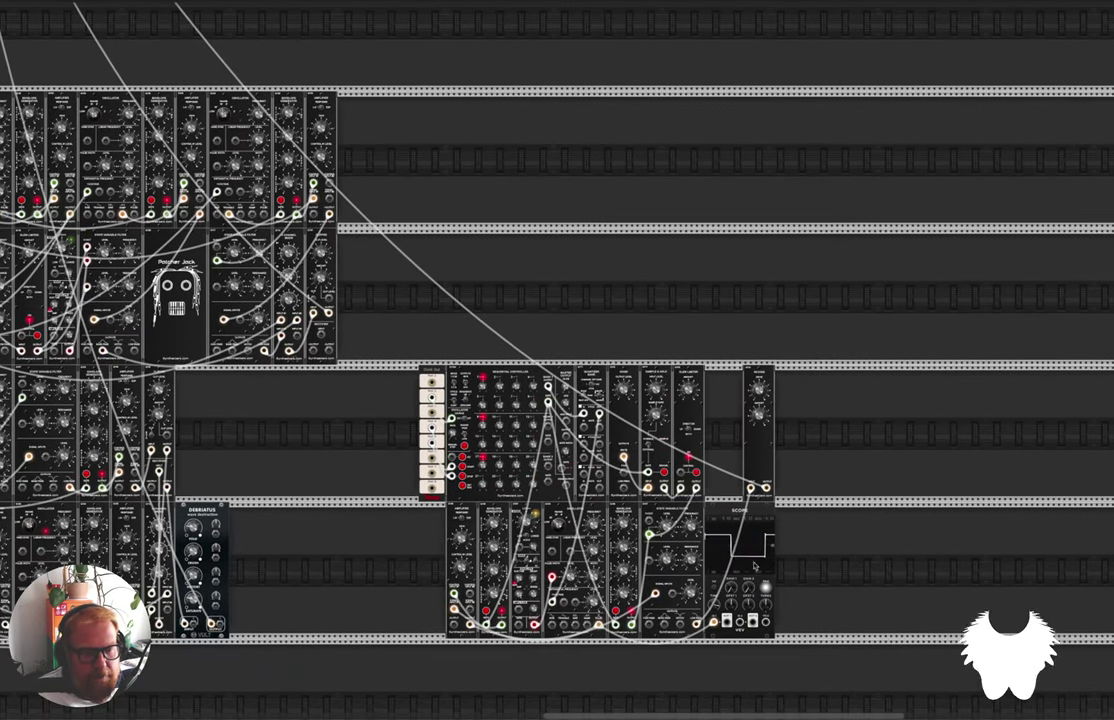
{"action": "scroll", "coordinate": [353, 451], "scroll_direction": "up", "scroll_amount": 10}
{"action": "scroll", "coordinate": [353, 451], "scroll_direction": "left", "scroll_amount": 4}
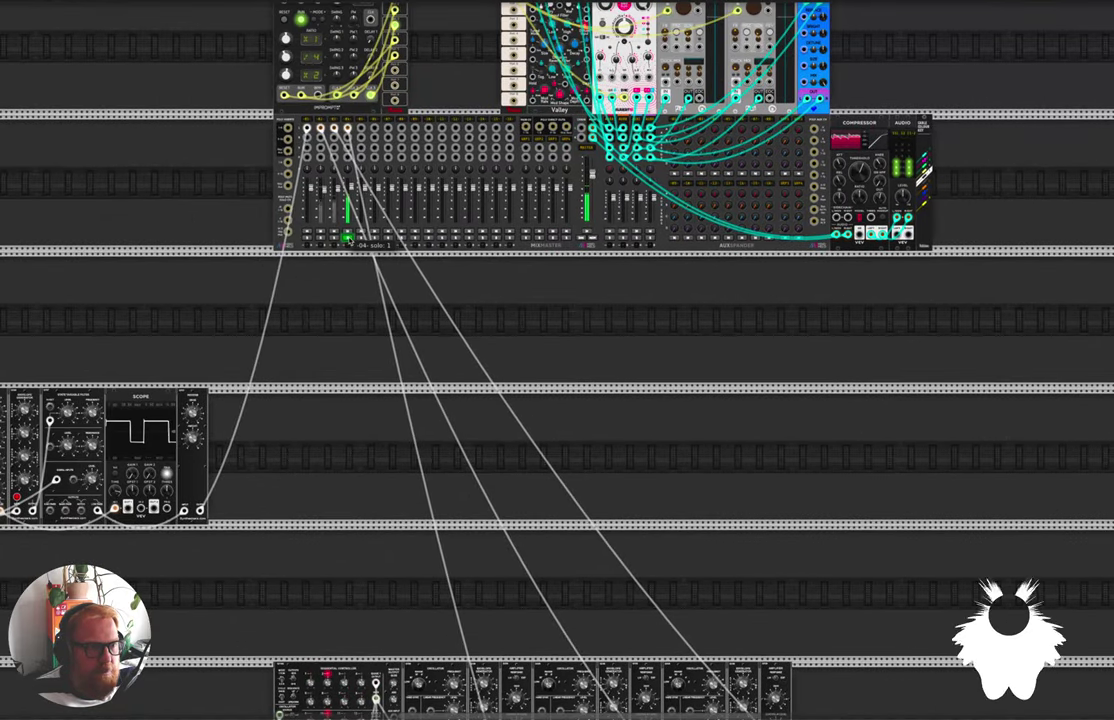
{"action": "left_click", "coordinate": [350, 239]}
Raise the MixMaster channel 3 fader to about 1 dB, check the channel briefly in solo, and trim its level slightly.
{"action": "scroll", "coordinate": [634, 533], "scroll_direction": "down", "scroll_amount": 15}
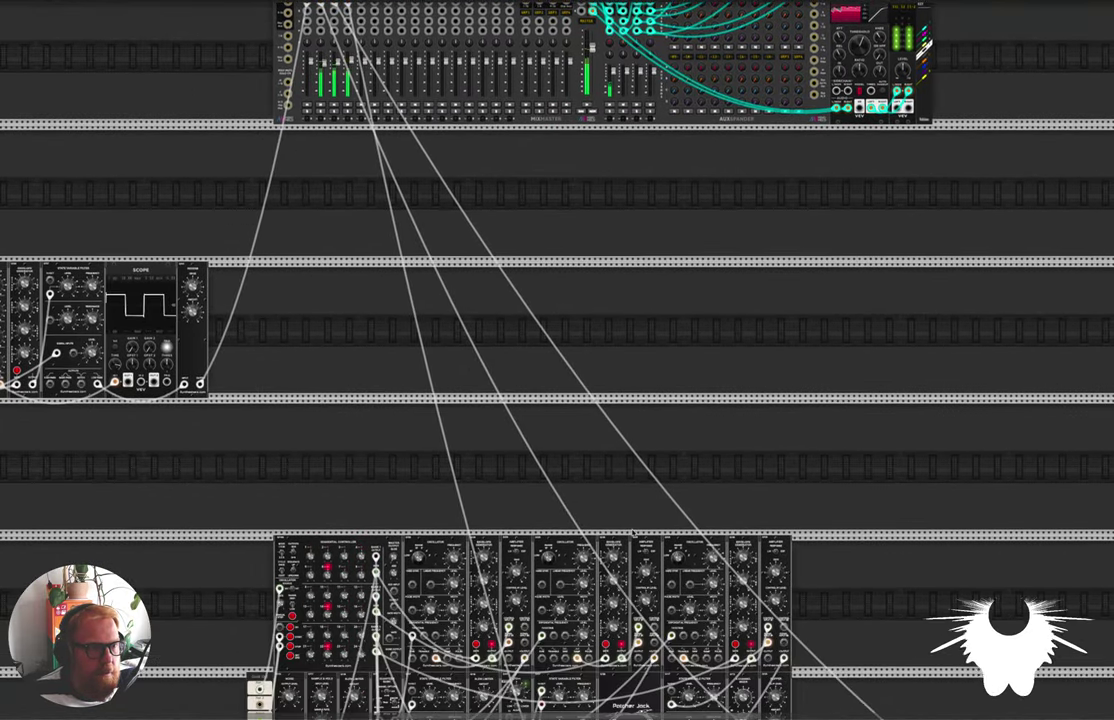
{"action": "scroll", "coordinate": [634, 533], "scroll_direction": "right", "scroll_amount": 8}
{"action": "scroll", "coordinate": [744, 487], "scroll_direction": "right", "scroll_amount": 3}
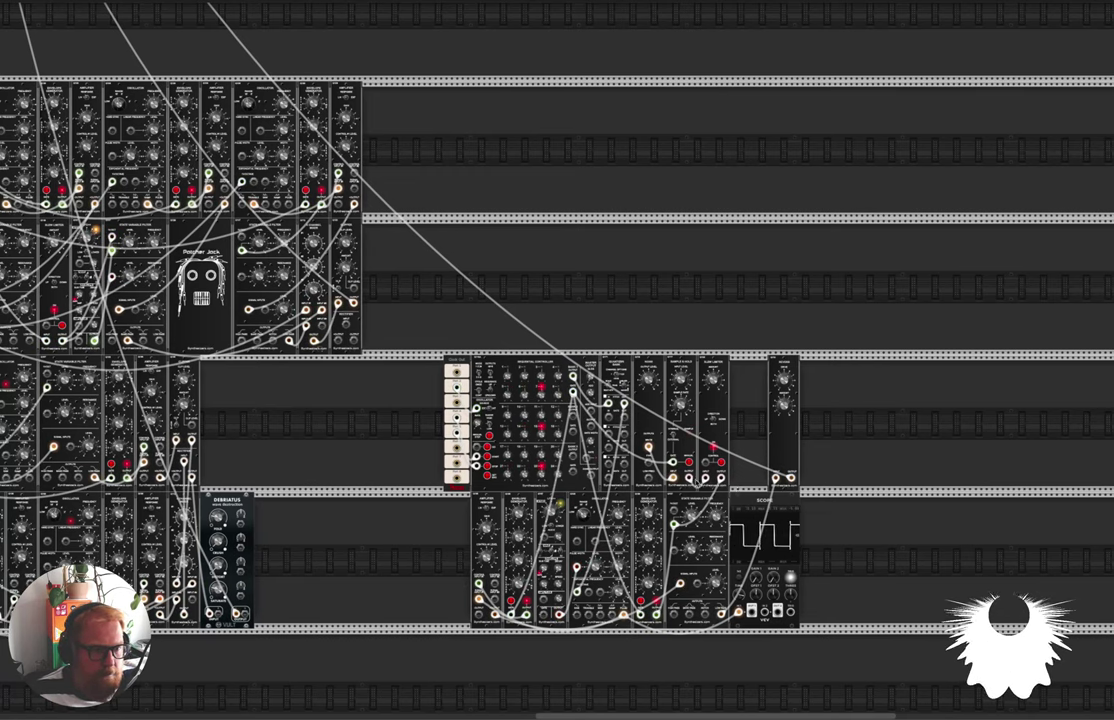
{"action": "scroll", "coordinate": [485, 314], "scroll_direction": "left", "scroll_amount": 10}
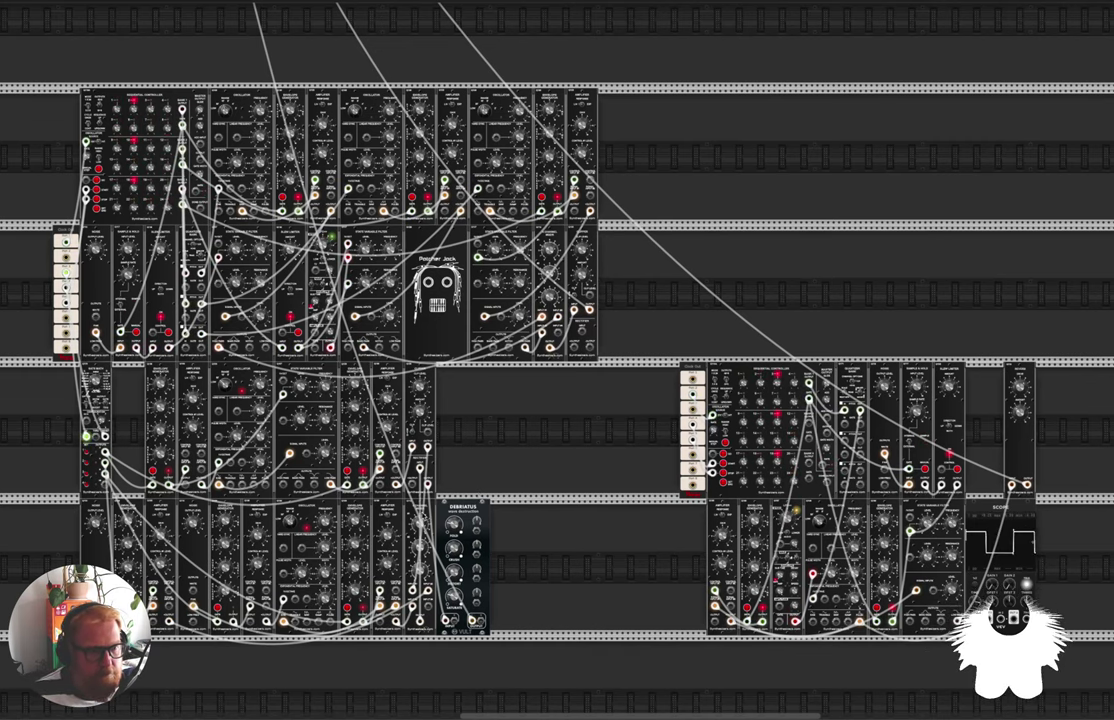
{"action": "scroll", "coordinate": [226, 232], "scroll_direction": "up", "scroll_amount": 12}
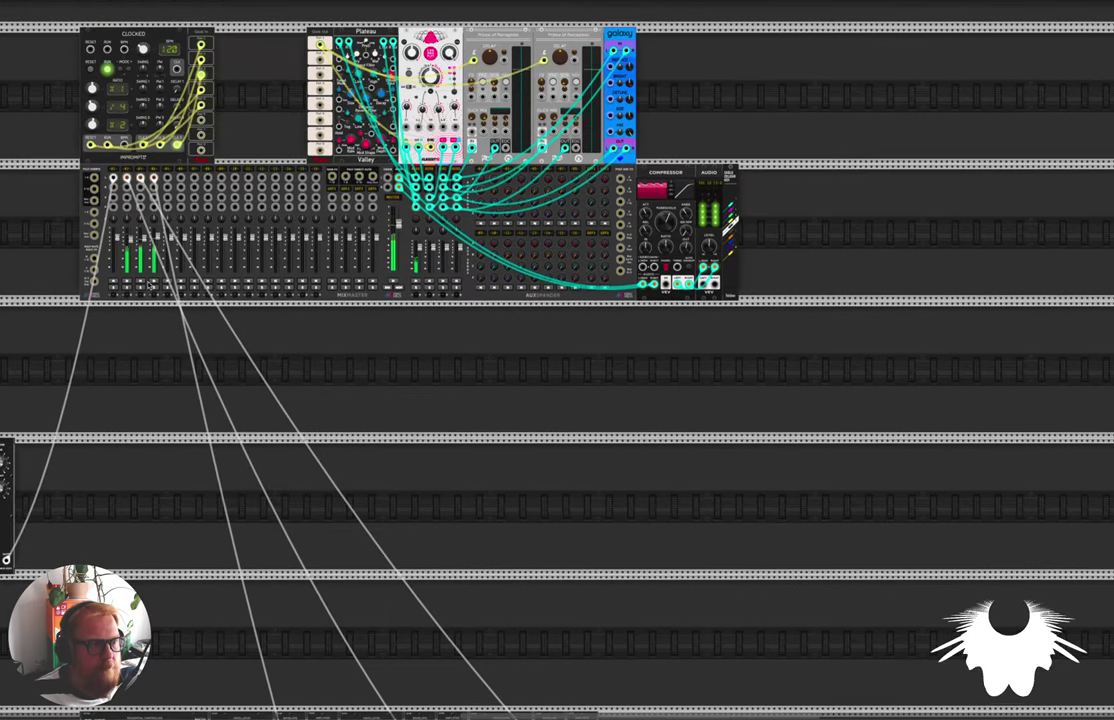
{"action": "scroll", "coordinate": [168, 292], "scroll_direction": "up", "scroll_amount": 10}
{"action": "scroll", "coordinate": [180, 298], "scroll_direction": "up", "scroll_amount": 5}
{"action": "scroll", "coordinate": [187, 301], "scroll_direction": "left", "scroll_amount": 2}
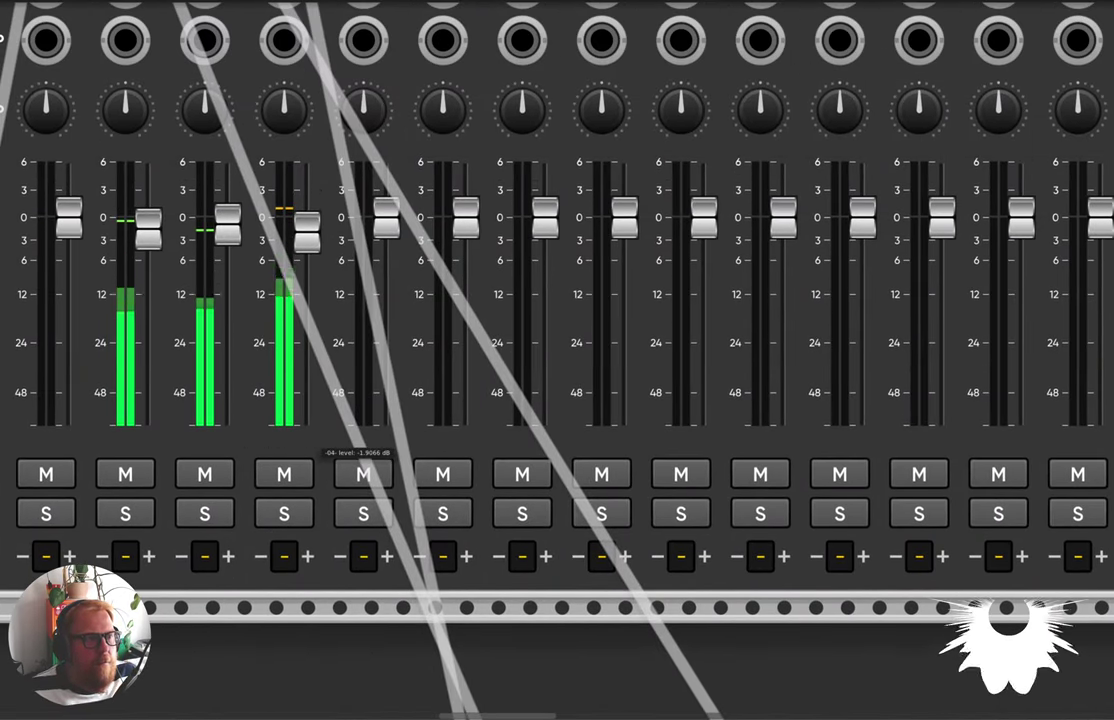
{"action": "mouse_move", "coordinate": [228, 225]}
{"action": "left_mouse_down"}
{"action": "mouse_move", "coordinate": [228, 177]}
{"action": "mouse_move", "coordinate": [228, 206]}
{"action": "left_mouse_up"}
{"action": "left_click", "coordinate": [204, 514]}
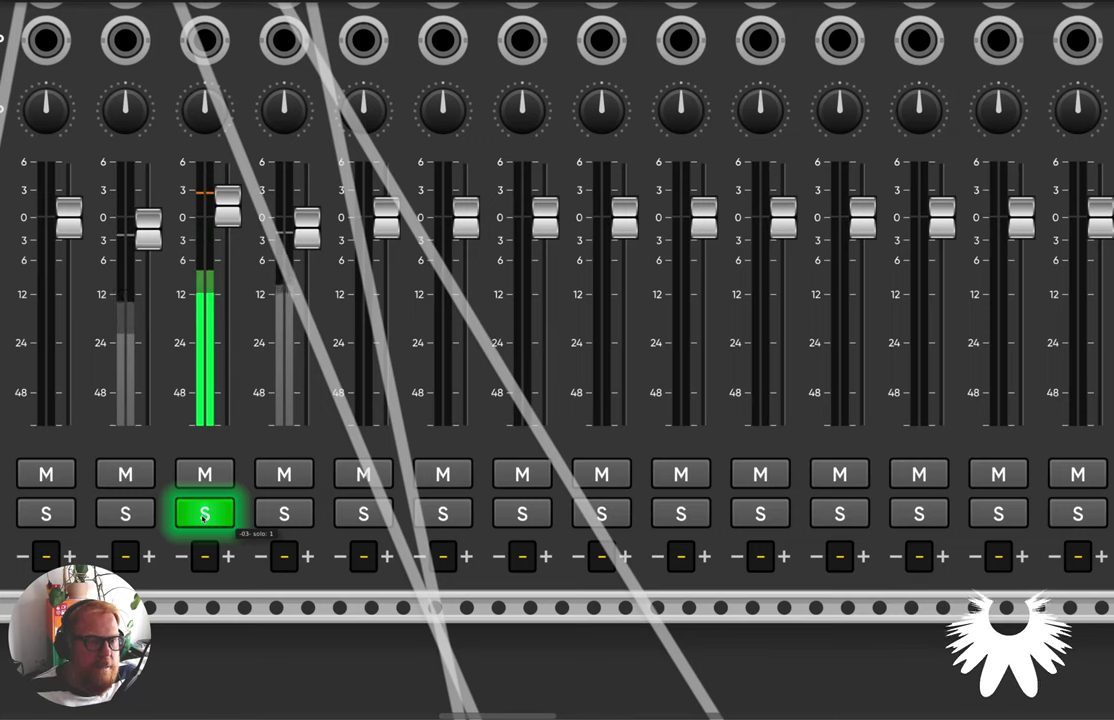
{"action": "left_click", "coordinate": [204, 514]}
{"action": "left_click_drag", "start_coordinate": [228, 207], "coordinate": [228, 212]}
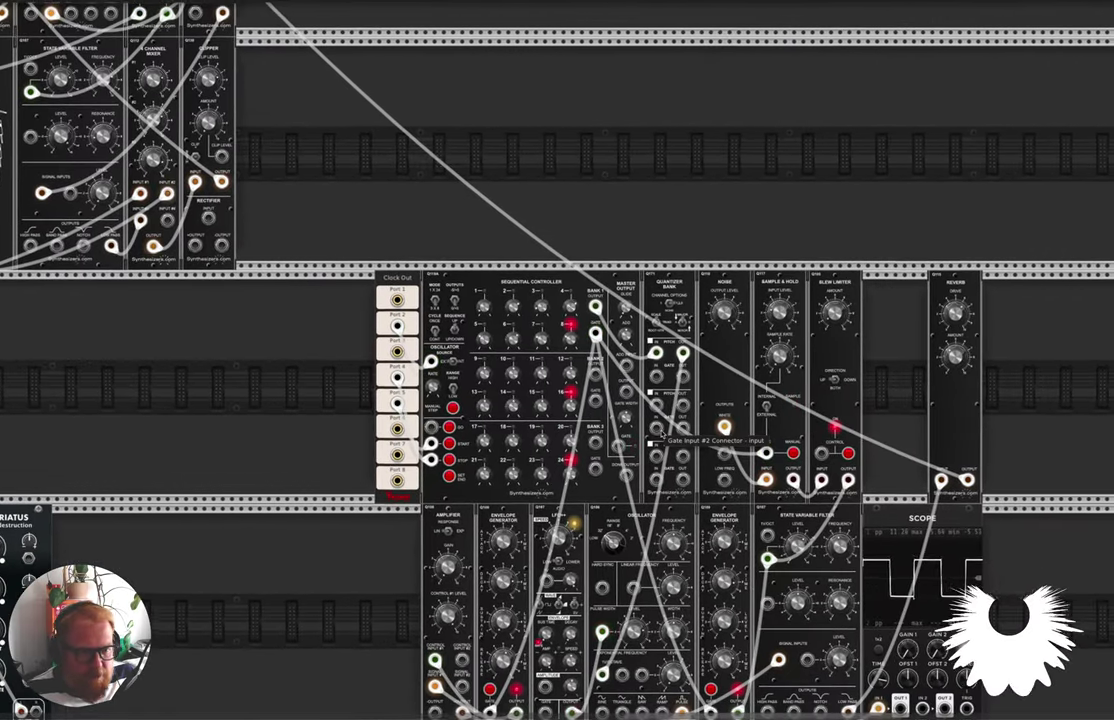
Adjust the frequency range of the oscillator in the second sequencer voice.
{"action": "scroll", "coordinate": [661, 434], "scroll_direction": "up", "scroll_amount": 2}
{"action": "scroll", "coordinate": [660, 432], "scroll_direction": "down", "scroll_amount": 2}
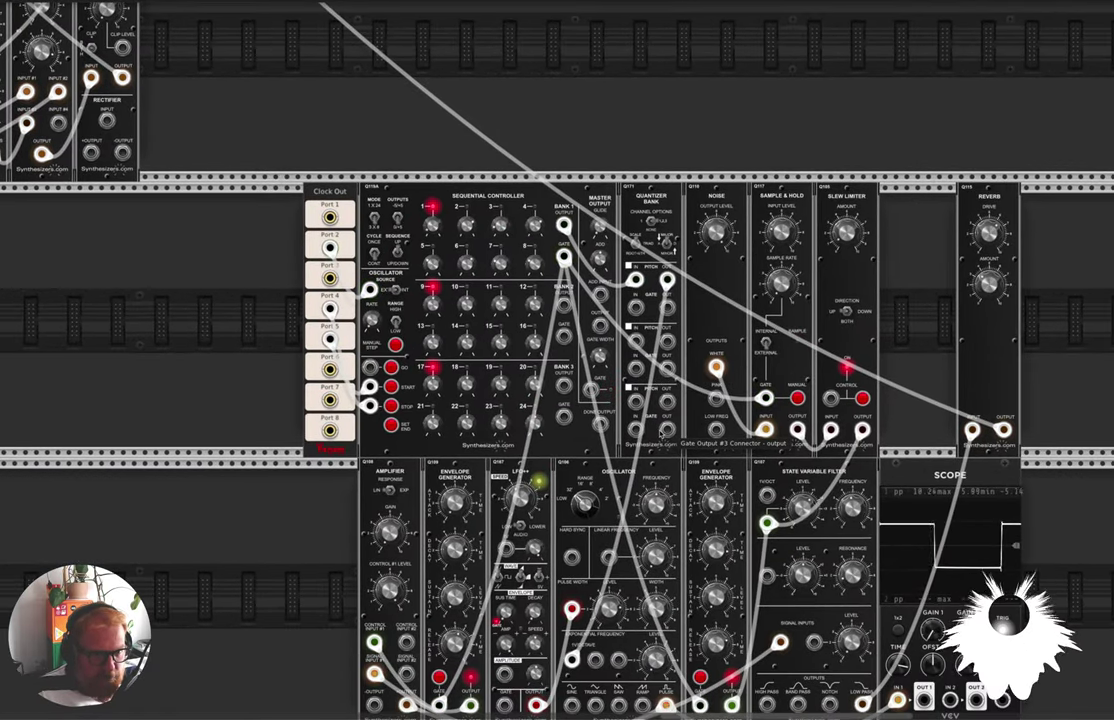
{"action": "scroll", "coordinate": [660, 432], "scroll_direction": "down", "scroll_amount": 2}
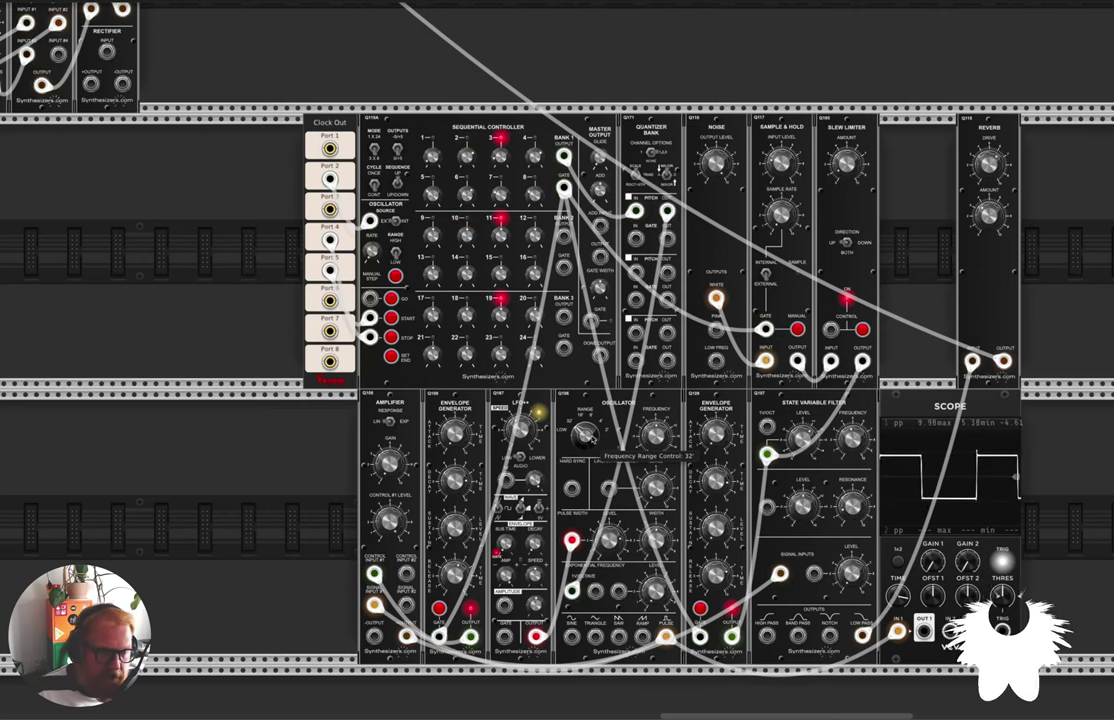
{"action": "left_click_drag", "start_coordinate": [585, 434], "coordinate": [620, 401]}
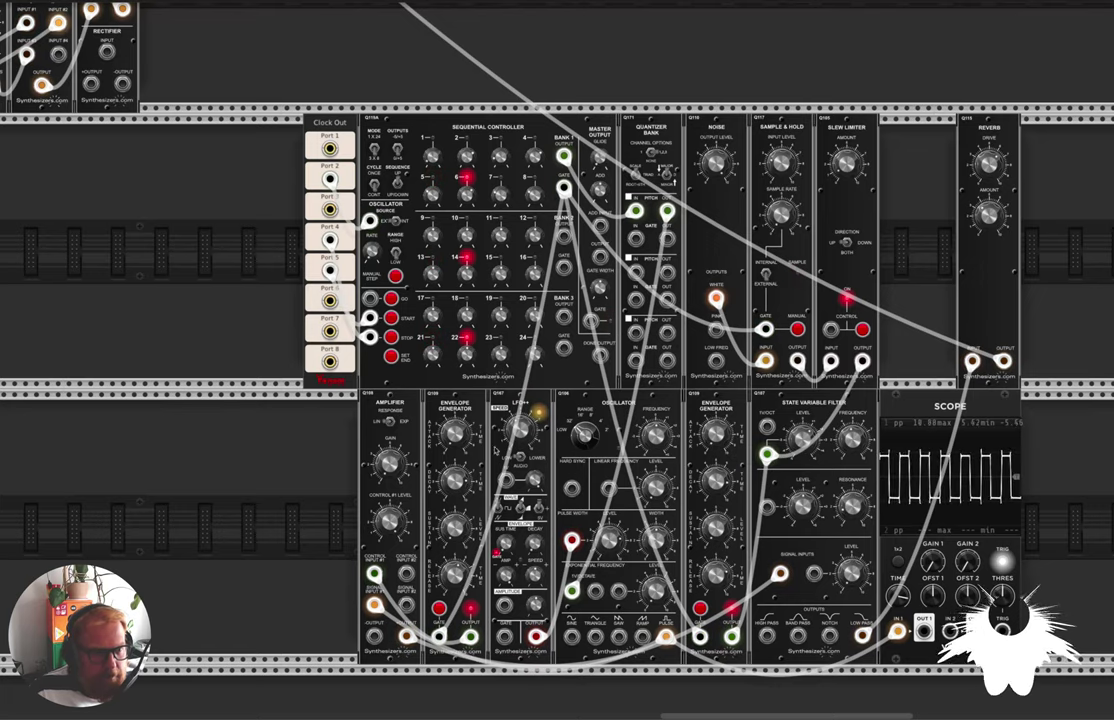
Examine the Audio module's output level, and compare the main sequenced voice and its percussion with the second sequencer voice.
{"action": "scroll", "coordinate": [276, 421], "scroll_direction": "down", "scroll_amount": 3}
{"action": "scroll", "coordinate": [242, 373], "scroll_direction": "up", "scroll_amount": 12}
{"action": "scroll", "coordinate": [314, 263], "scroll_direction": "up", "scroll_amount": 4}
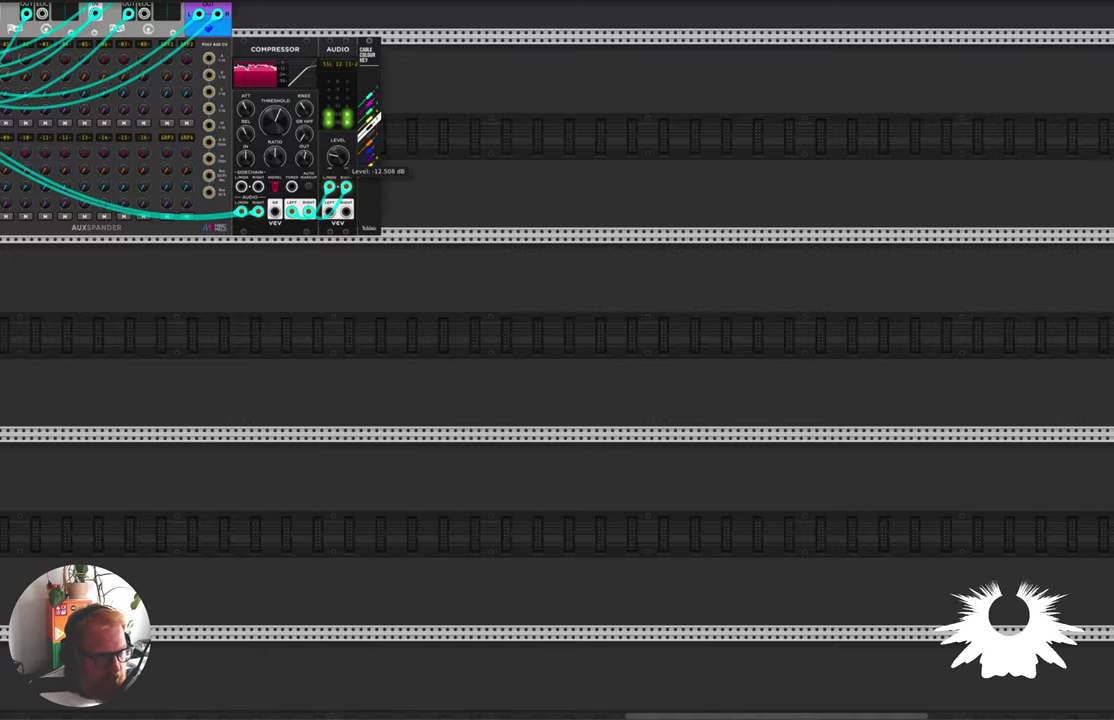
{"action": "scroll", "coordinate": [390, 343], "scroll_direction": "left", "scroll_amount": 4}
{"action": "scroll", "coordinate": [393, 343], "scroll_direction": "down", "scroll_amount": 3}
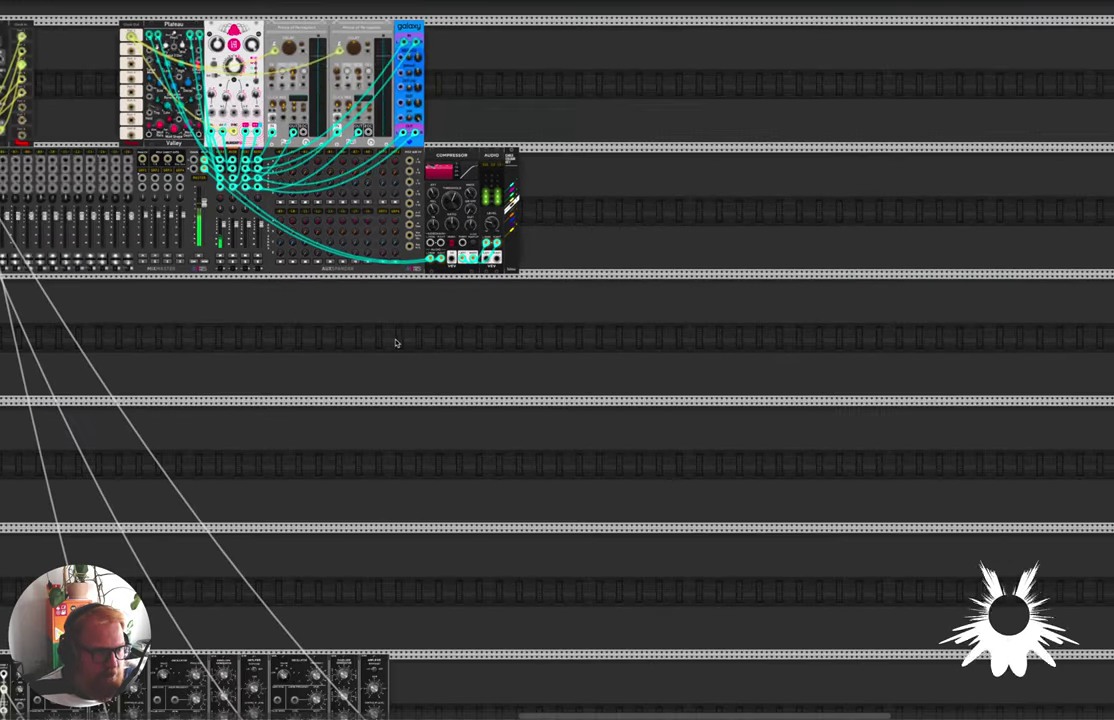
{"action": "scroll", "coordinate": [395, 343], "scroll_direction": "down", "scroll_amount": 8}
{"action": "scroll", "coordinate": [395, 343], "scroll_direction": "left", "scroll_amount": 8}
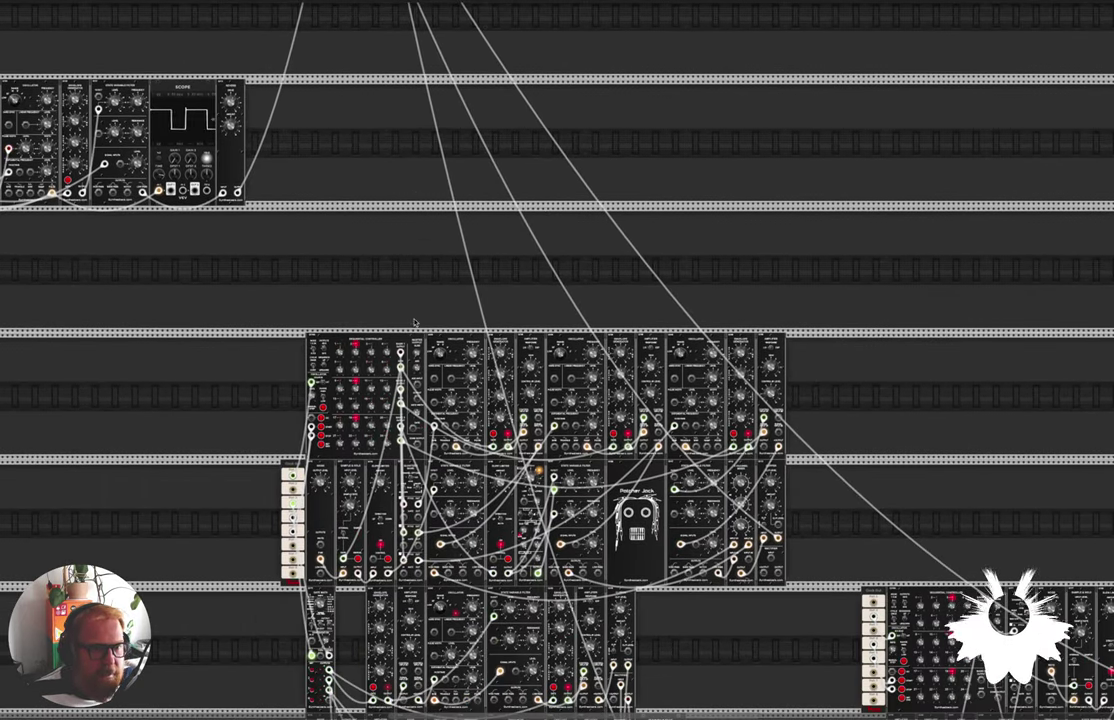
{"action": "scroll", "coordinate": [540, 297], "scroll_direction": "down", "scroll_amount": 4}
{"action": "scroll", "coordinate": [540, 297], "scroll_direction": "right", "scroll_amount": 3}
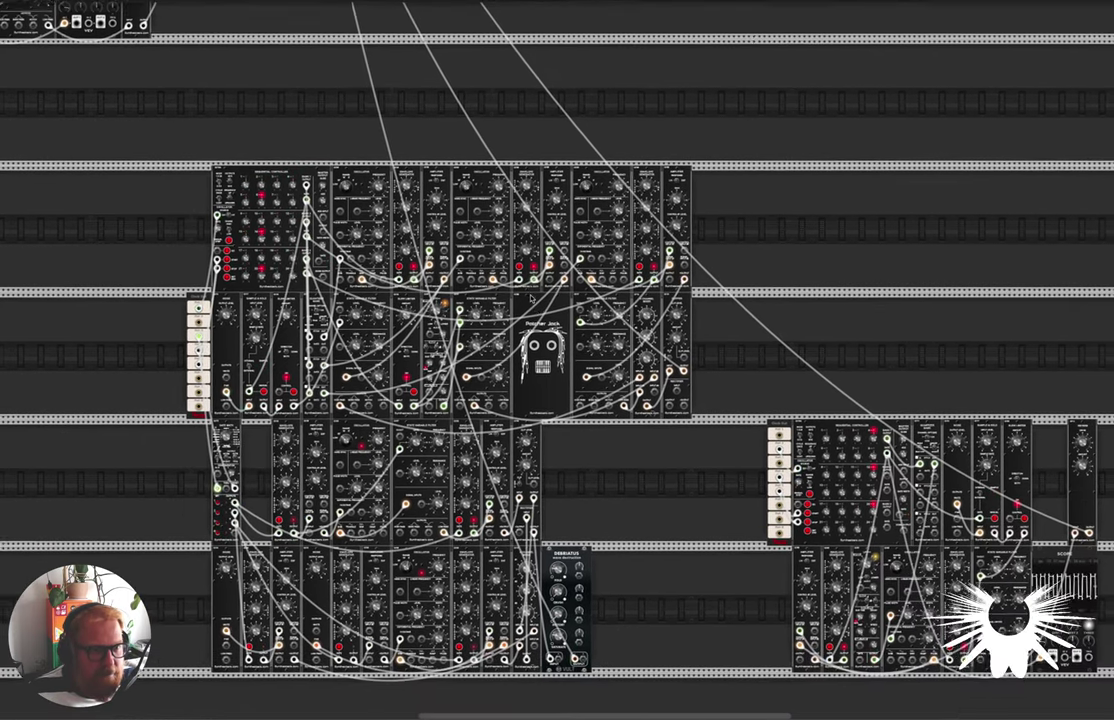
{"action": "scroll", "coordinate": [533, 297], "scroll_direction": "down", "scroll_amount": 1}
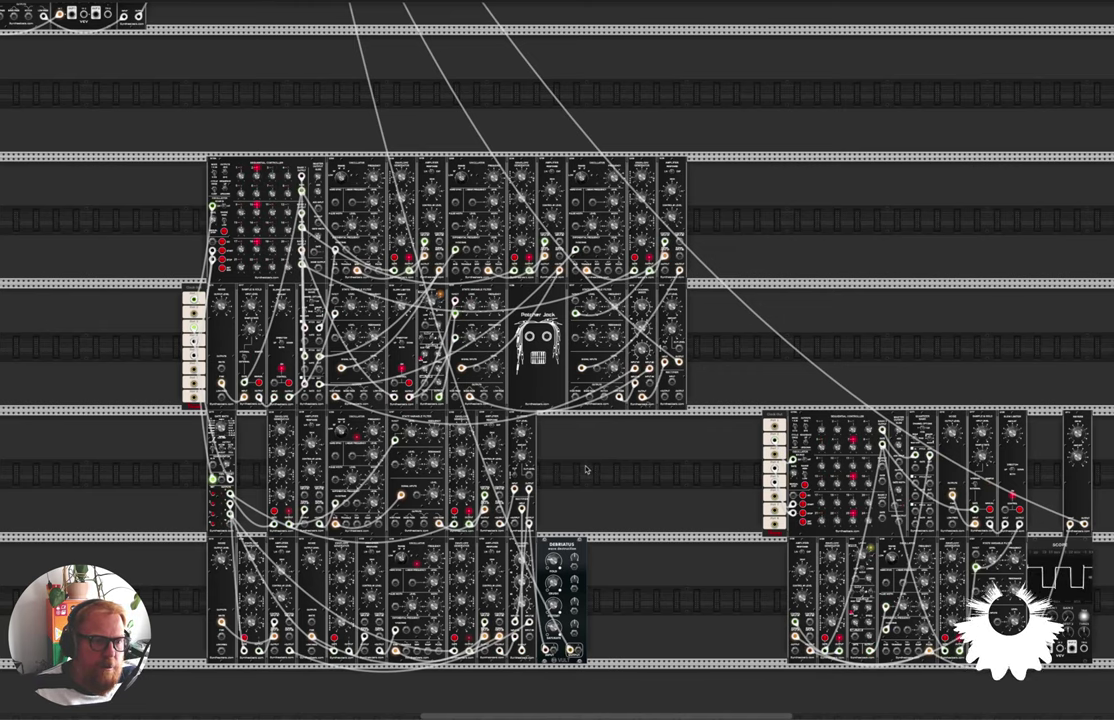
Examine the MIDI-played voice and its connection to the mixer, and return to the main sequenced voice.
{"action": "scroll", "coordinate": [588, 470], "scroll_direction": "left", "scroll_amount": 2}
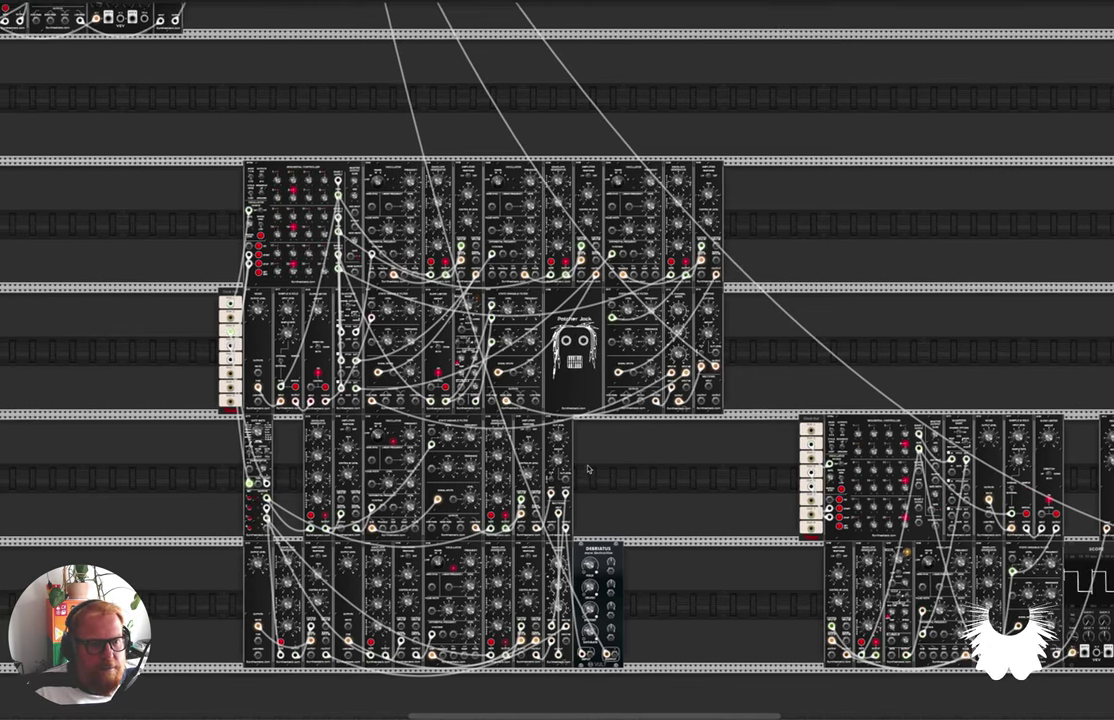
{"action": "scroll", "coordinate": [588, 470], "scroll_direction": "up", "scroll_amount": 5}
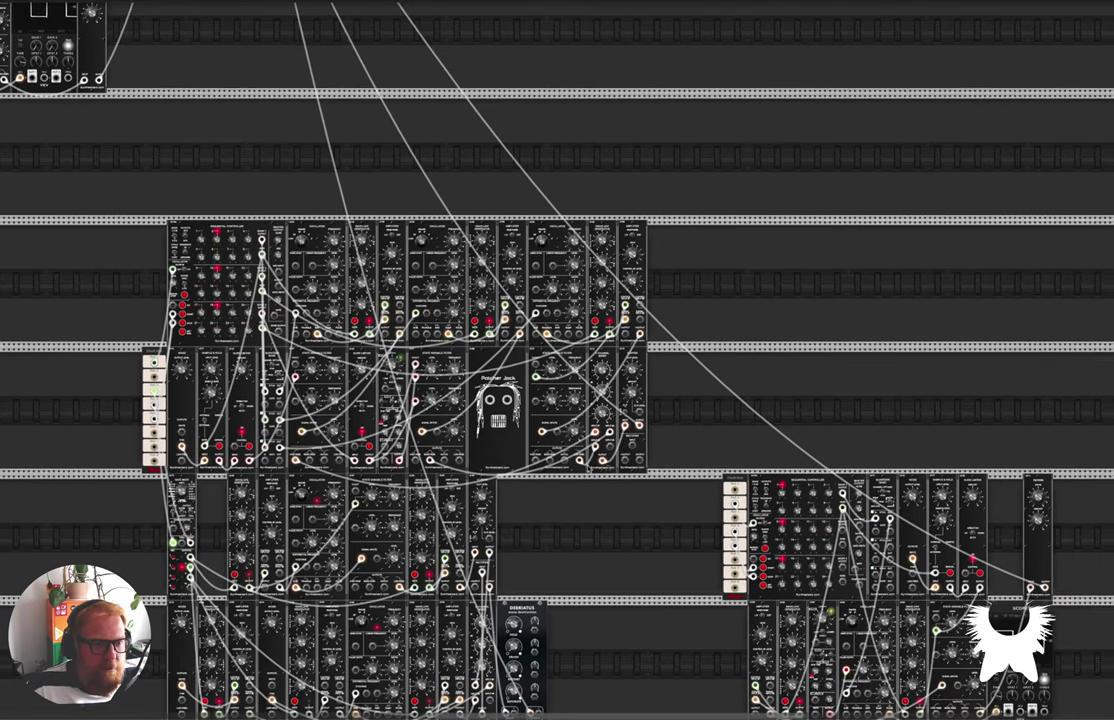
{"action": "scroll", "coordinate": [450, 380], "scroll_direction": "left", "scroll_amount": 4}
{"action": "scroll", "coordinate": [325, 284], "scroll_direction": "up", "scroll_amount": 4}
{"action": "scroll", "coordinate": [325, 284], "scroll_direction": "left", "scroll_amount": 7}
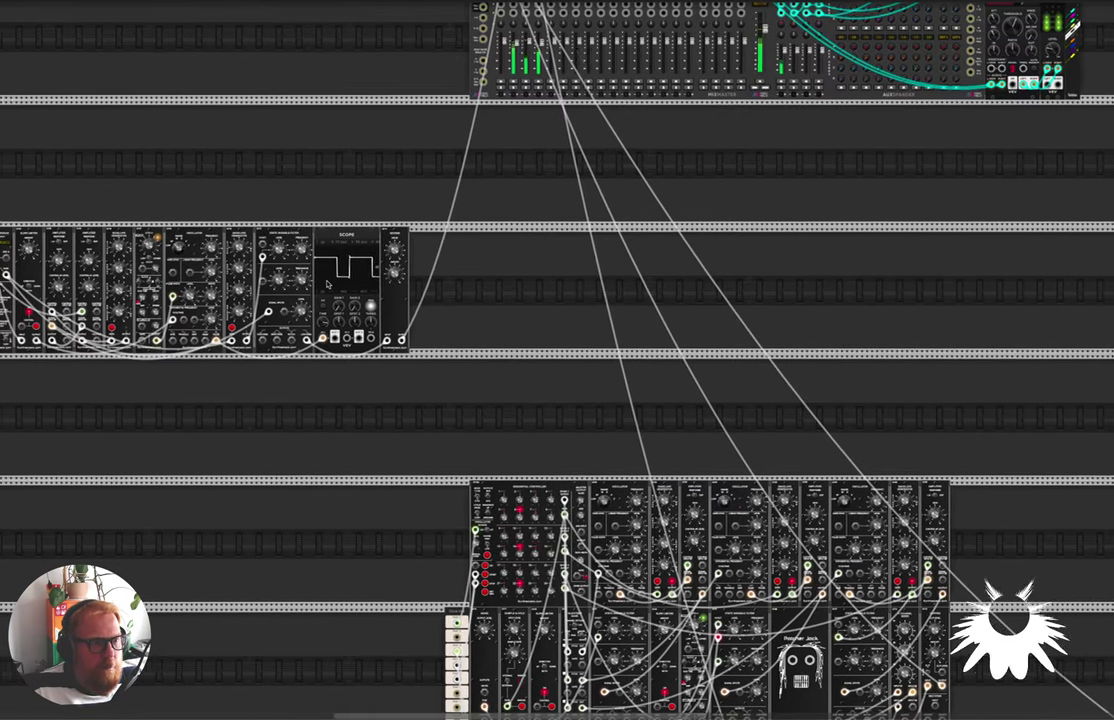
{"action": "scroll", "coordinate": [325, 284], "scroll_direction": "up", "scroll_amount": 1}
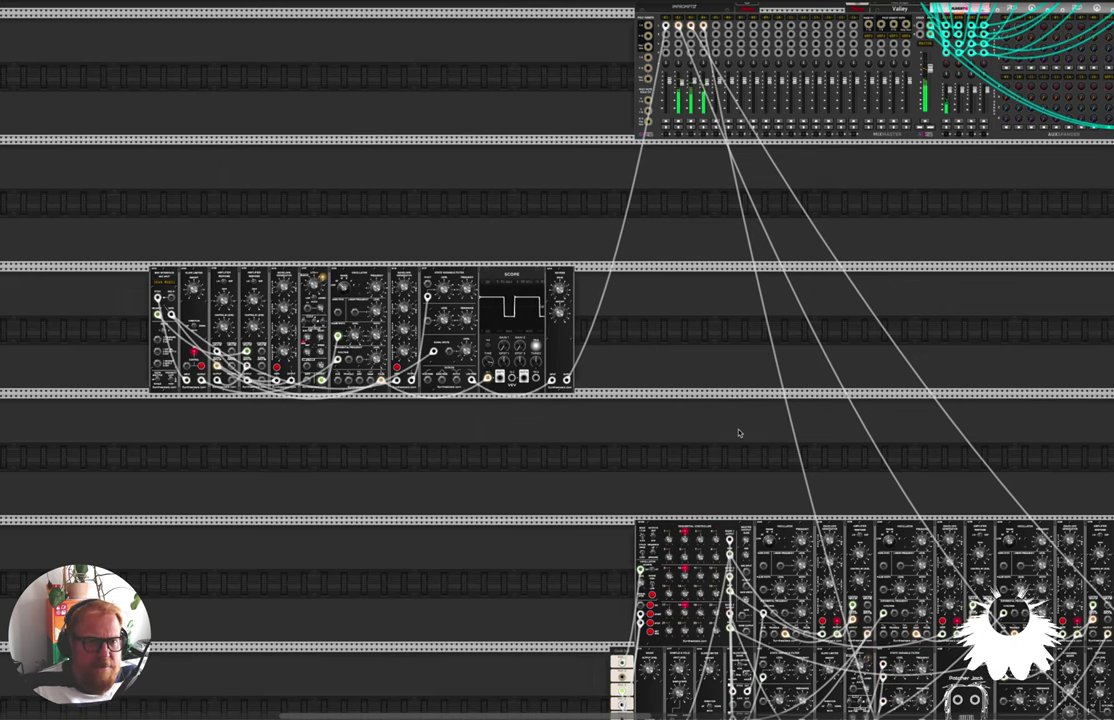
{"action": "scroll", "coordinate": [725, 448], "scroll_direction": "down", "scroll_amount": 8}
{"action": "scroll", "coordinate": [725, 448], "scroll_direction": "right", "scroll_amount": 4}
{"action": "scroll", "coordinate": [631, 289], "scroll_direction": "up", "scroll_amount": 3}
{"action": "scroll", "coordinate": [631, 289], "scroll_direction": "up", "scroll_amount": 2}
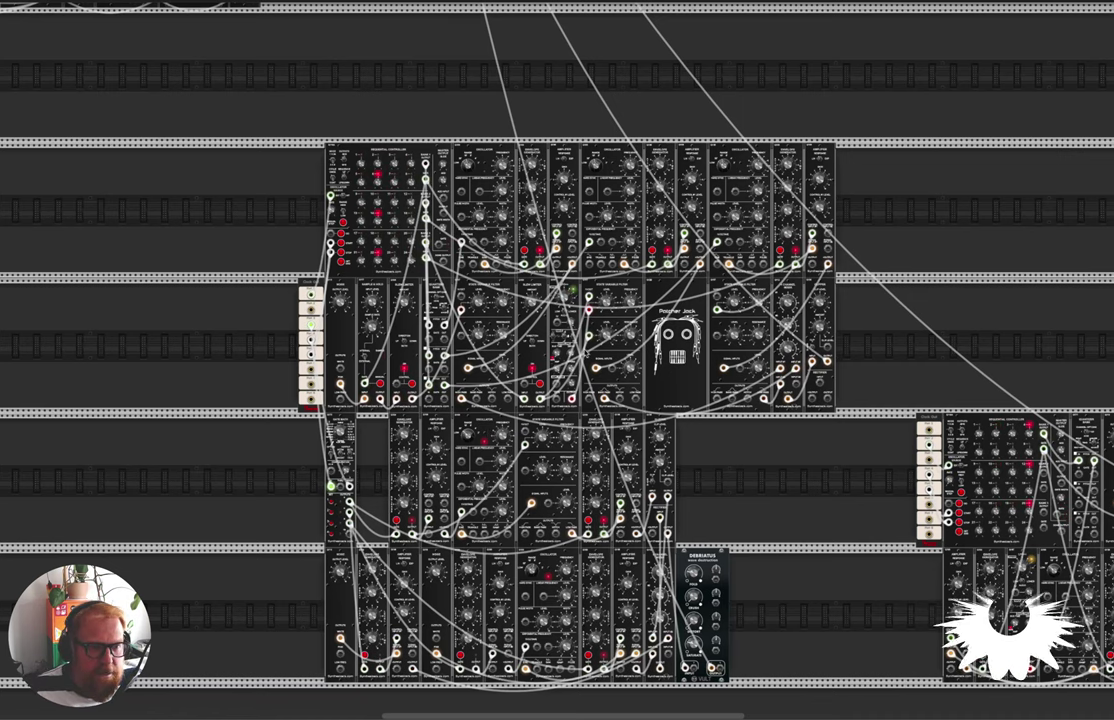
Increase the cable opacity so the patch cables are drawn brighter over the modules.
{"action": "left_click", "coordinate": [48, 2]}
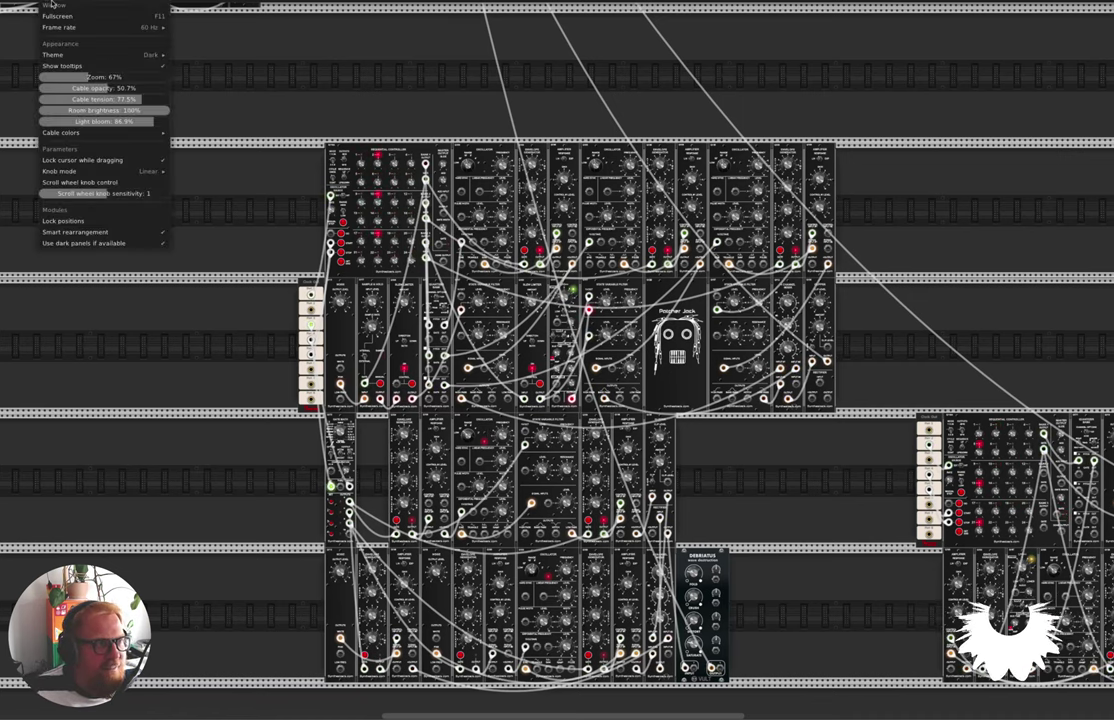
{"action": "left_click_drag", "start_coordinate": [106, 88], "coordinate": [150, 88]}
{"action": "left_click", "coordinate": [756, 466]}
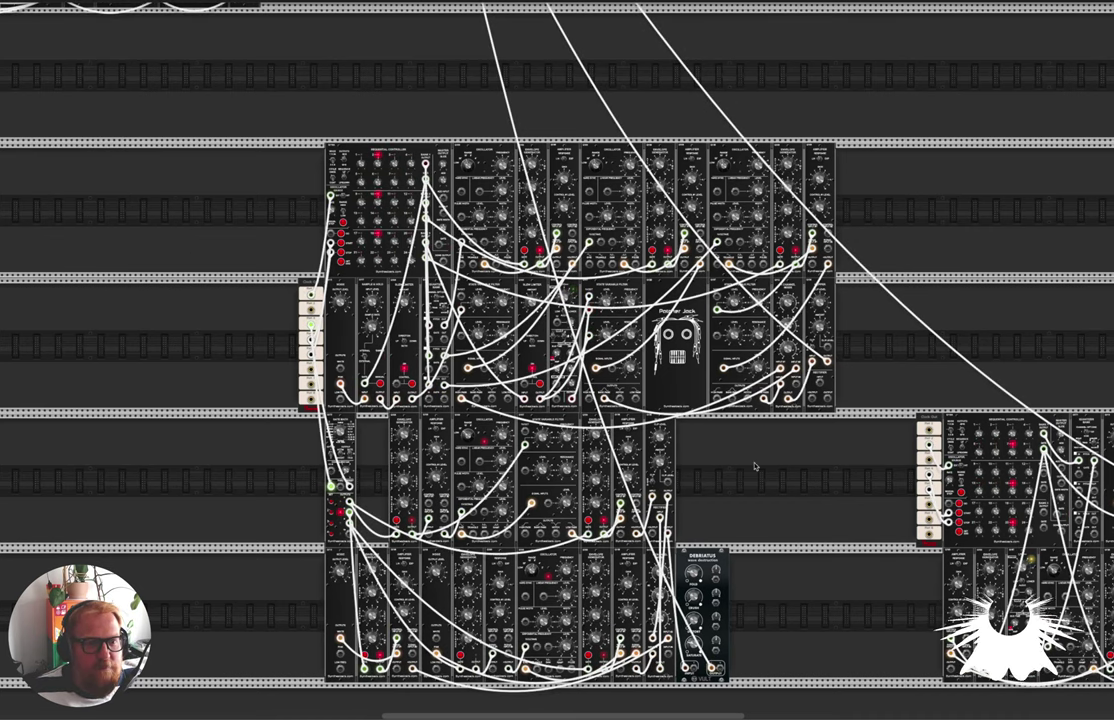
{"action": "scroll", "coordinate": [741, 459], "scroll_direction": "down", "scroll_amount": 1}
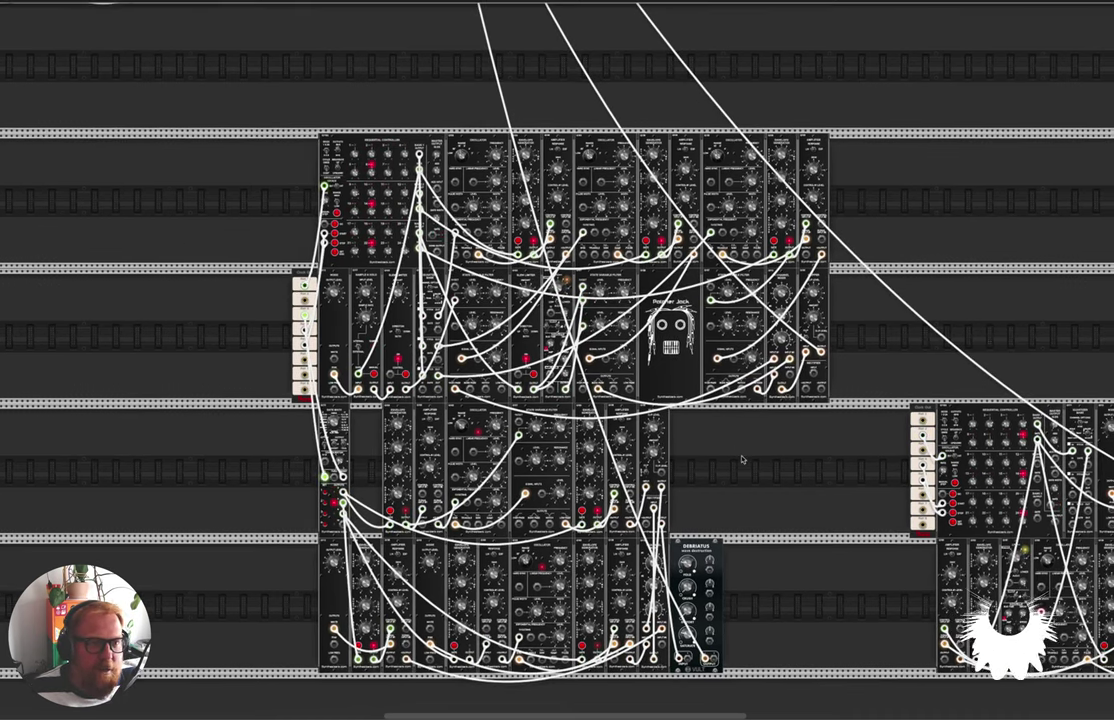
{"action": "scroll", "coordinate": [741, 459], "scroll_direction": "down", "scroll_amount": 1}
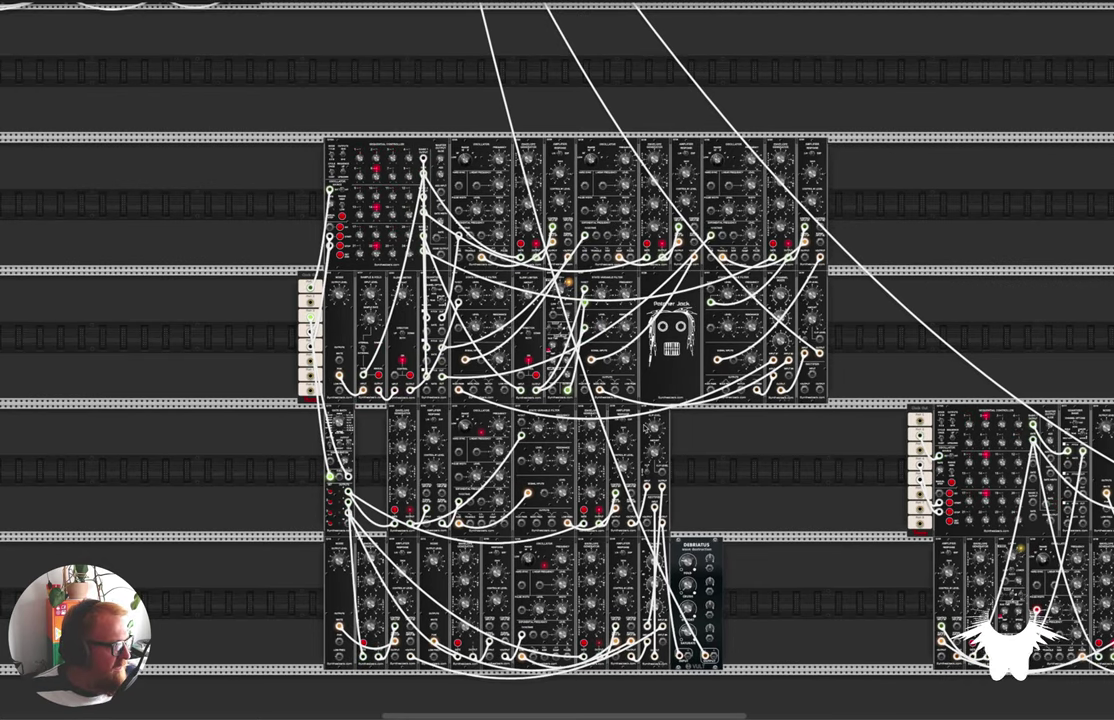
Select every module of the MIDI-played voice and move the group to the empty rows between the mixer and the main sequenced voice.
{"action": "scroll", "coordinate": [646, 427], "scroll_direction": "up", "scroll_amount": 5}
{"action": "scroll", "coordinate": [646, 428], "scroll_direction": "left", "scroll_amount": 1}
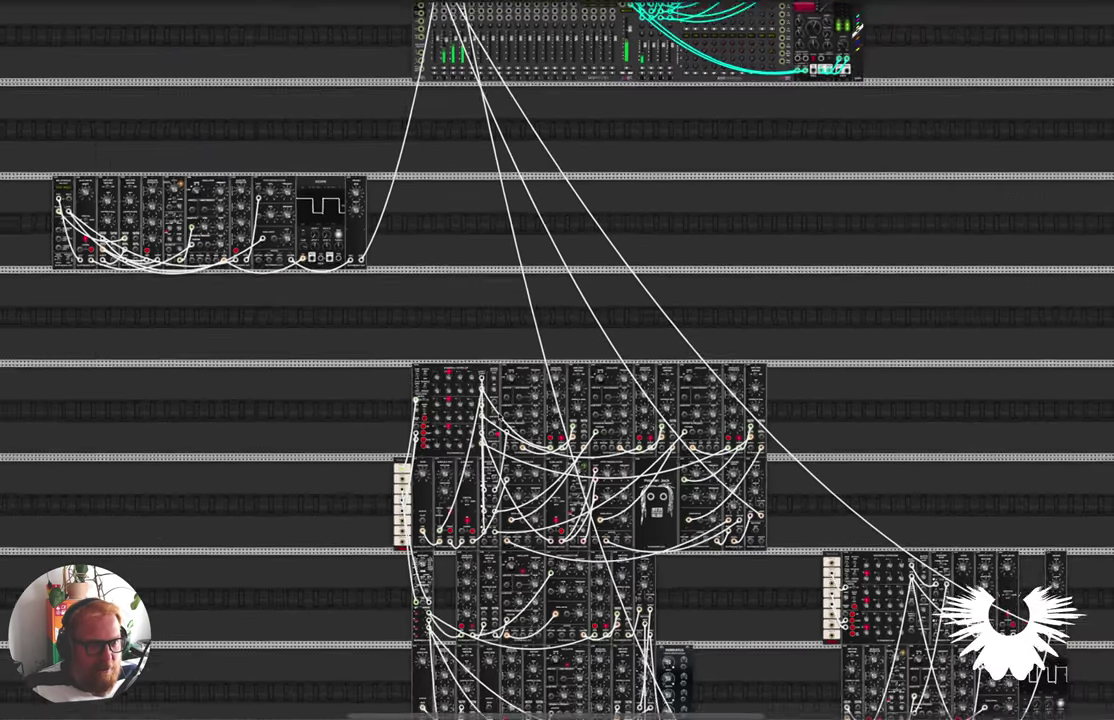
{"action": "scroll", "coordinate": [489, 411], "scroll_direction": "down", "scroll_amount": 1}
{"action": "left_click_drag", "start_coordinate": [452, 268], "coordinate": [65, 215]}
{"action": "left_click_drag", "start_coordinate": [86, 261], "coordinate": [435, 262]}
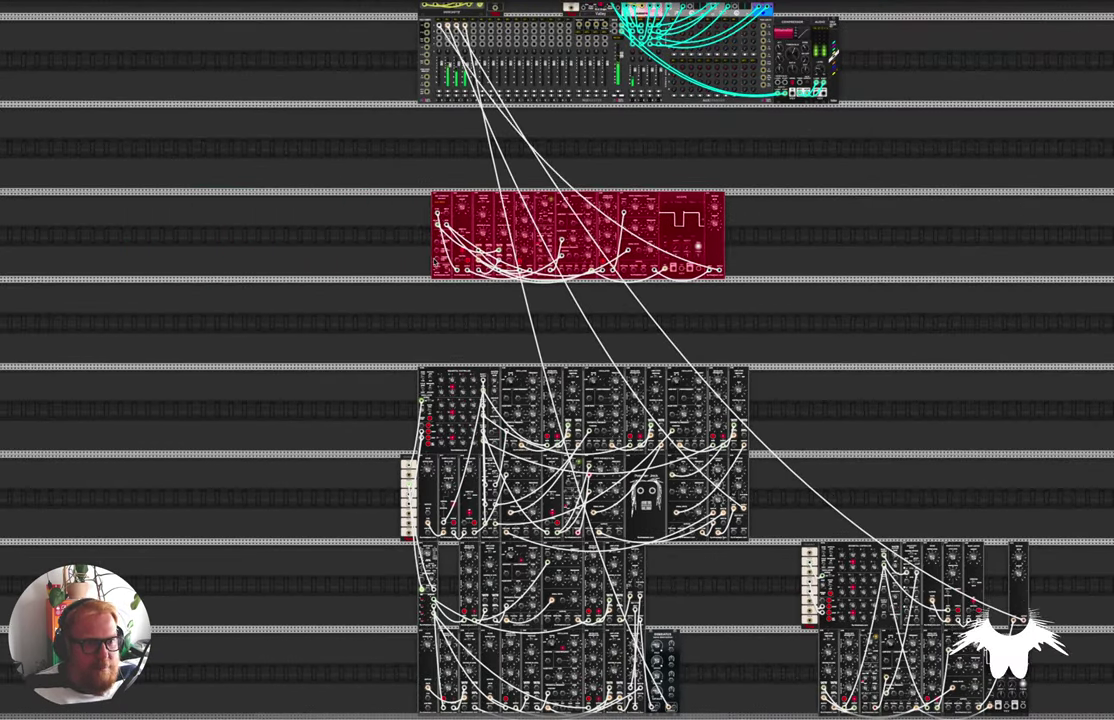
Move the selected MIDI-played voice beside the main sequenced voice, above the second sequencer voice, and clear the selection.
{"action": "left_click_drag", "start_coordinate": [550, 234], "coordinate": [914, 412]}
{"action": "scroll", "coordinate": [791, 420], "scroll_direction": "down", "scroll_amount": 2}
{"action": "scroll", "coordinate": [791, 420], "scroll_direction": "down", "scroll_amount": 2}
{"action": "scroll", "coordinate": [791, 420], "scroll_direction": "right", "scroll_amount": 2}
{"action": "scroll", "coordinate": [791, 420], "scroll_direction": "up", "scroll_amount": 4}
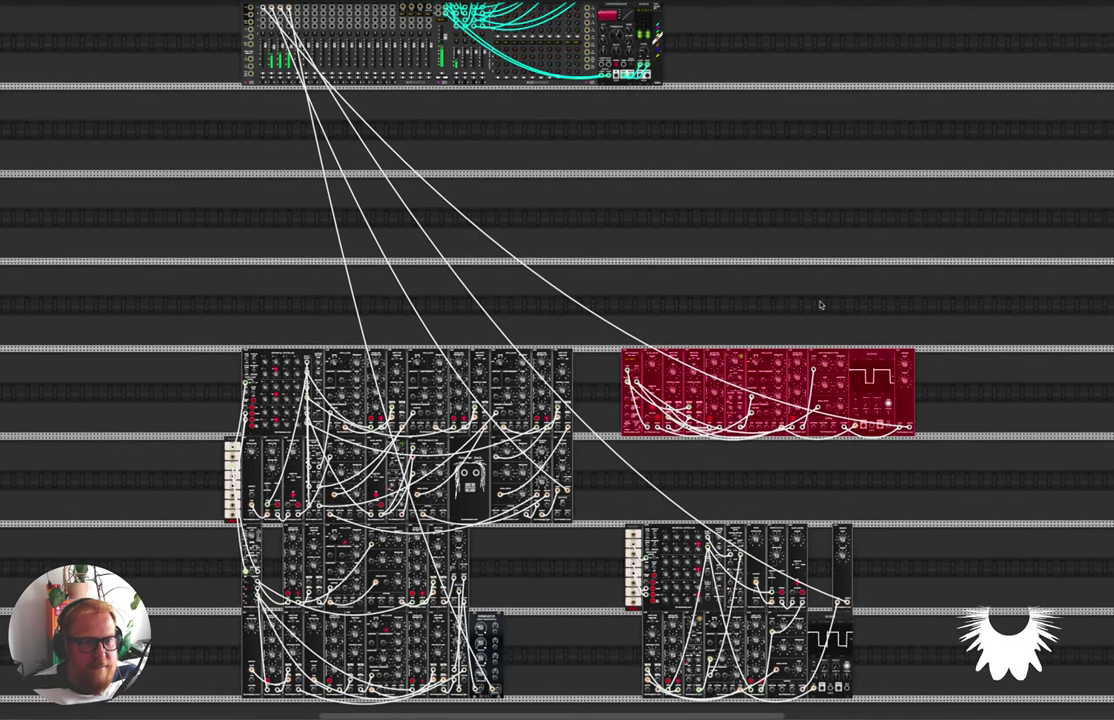
{"action": "left_click", "coordinate": [729, 288]}
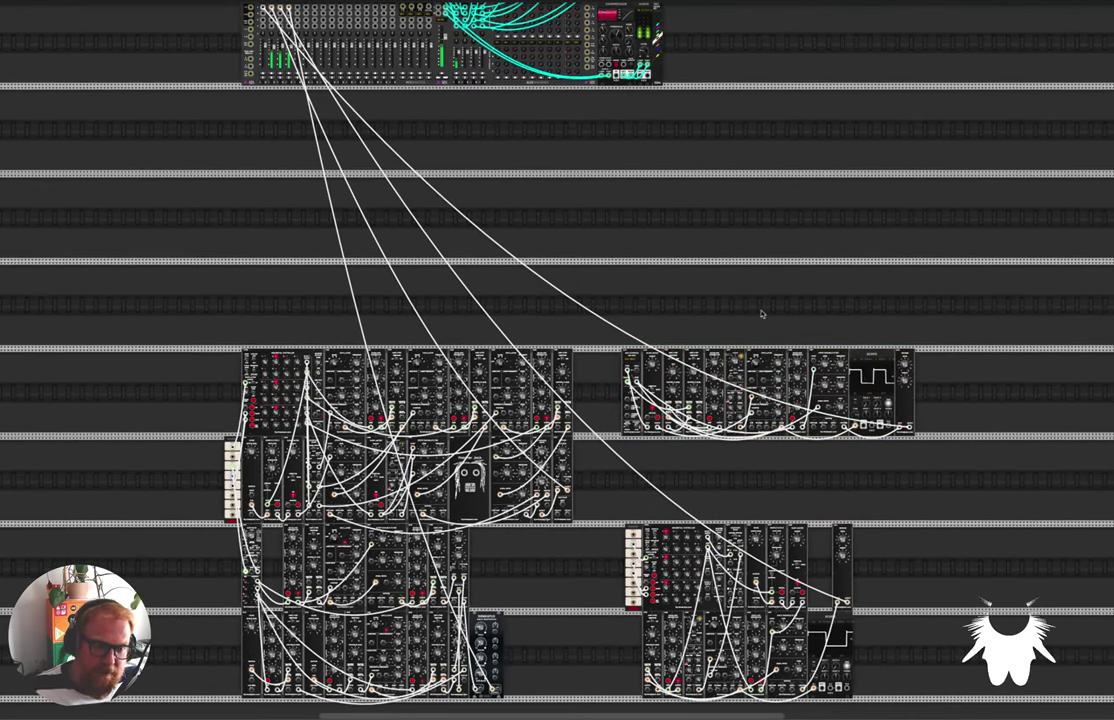
Reselect the MIDI-played voice, align its left edge with the second sequencer voice's Clock Out module, and deselect it.
{"action": "scroll", "coordinate": [760, 314], "scroll_direction": "down", "scroll_amount": 2}
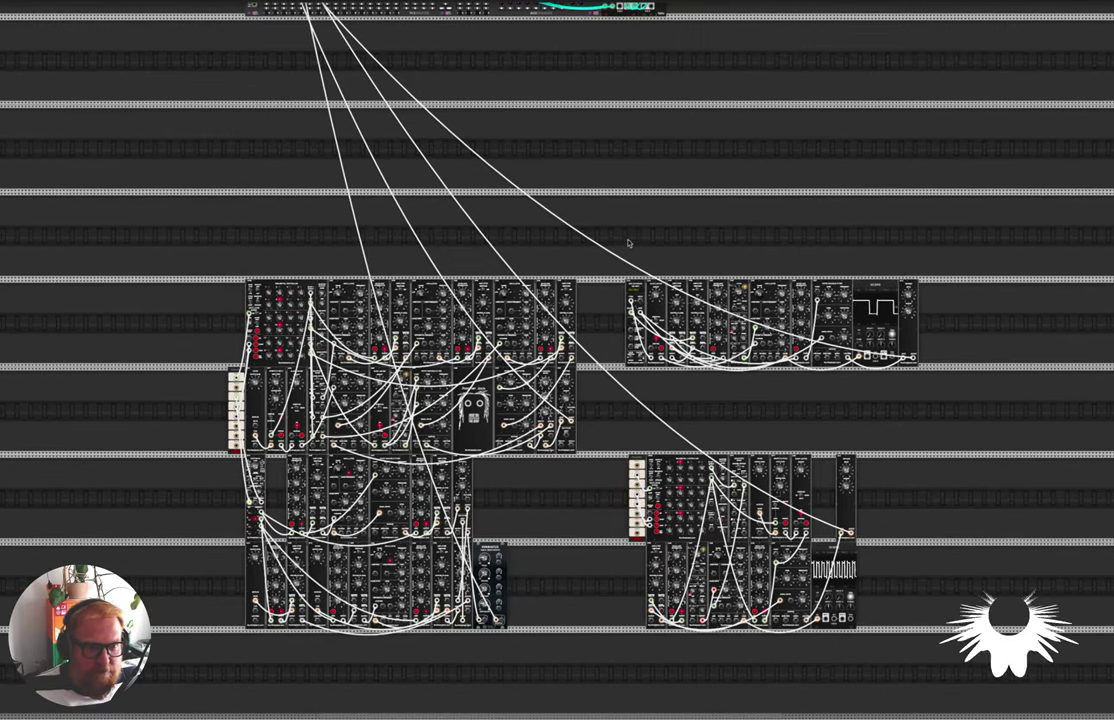
{"action": "left_click_drag", "start_coordinate": [628, 242], "coordinate": [957, 378]}
{"action": "scroll", "coordinate": [647, 373], "scroll_direction": "up", "scroll_amount": 3}
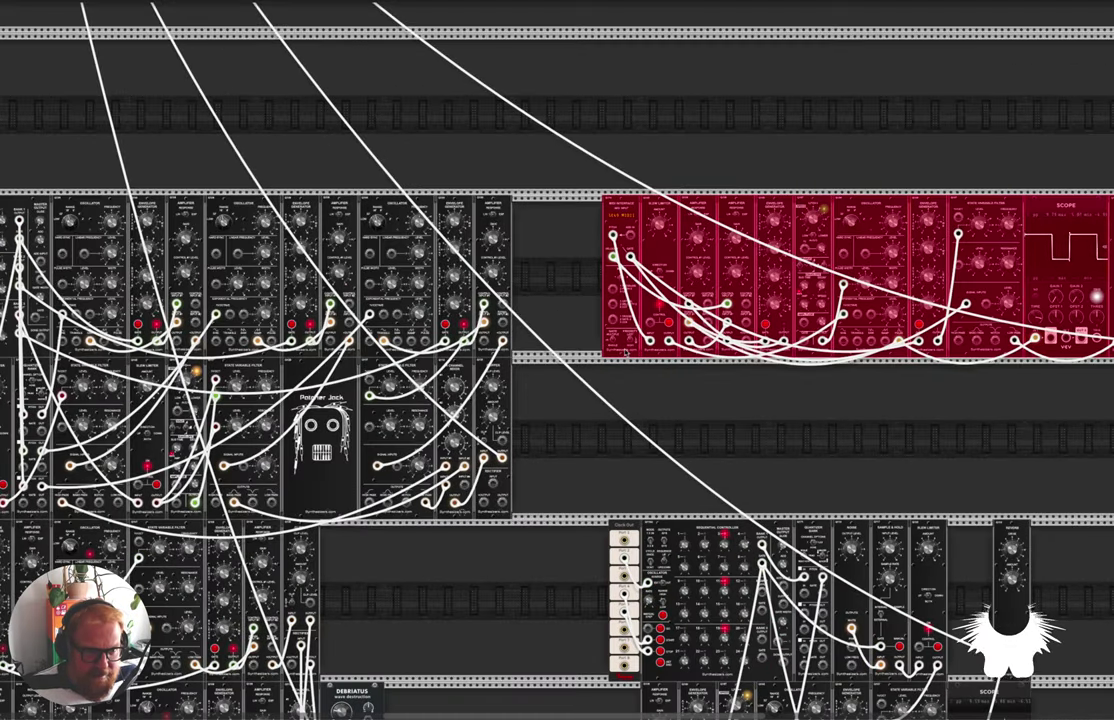
{"action": "left_click", "coordinate": [666, 412]}
{"action": "scroll", "coordinate": [670, 416], "scroll_direction": "down", "scroll_amount": 3}
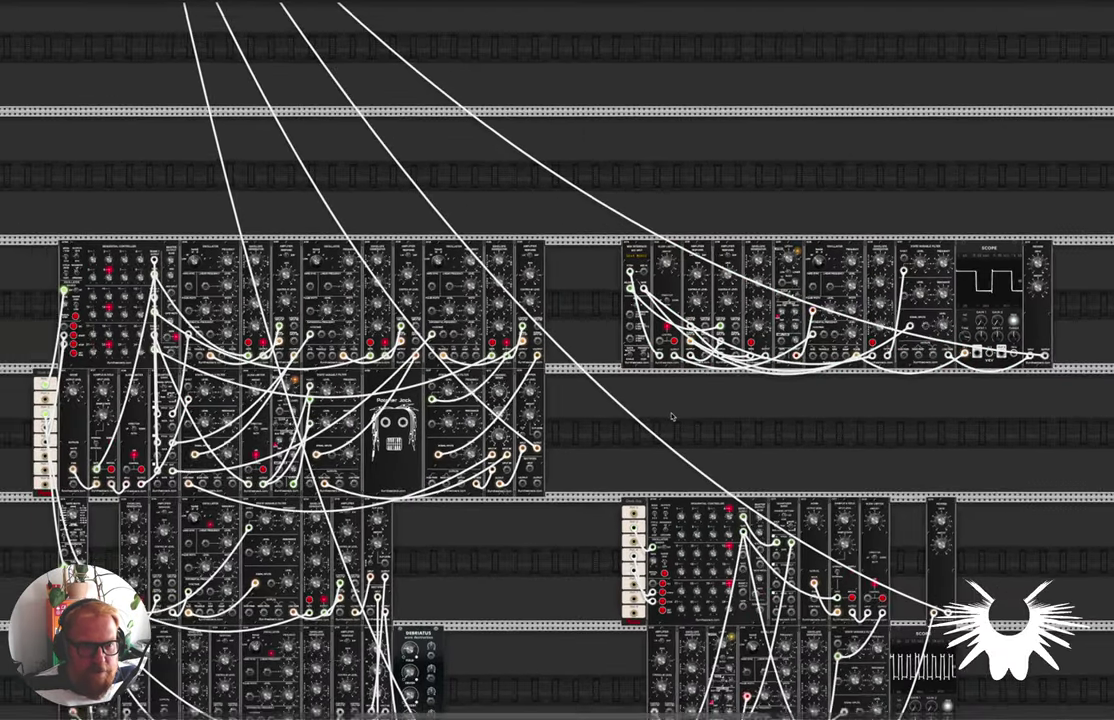
Look over the rearranged voices and check the Audio module's output level.
{"action": "scroll", "coordinate": [672, 416], "scroll_direction": "down", "scroll_amount": 3}
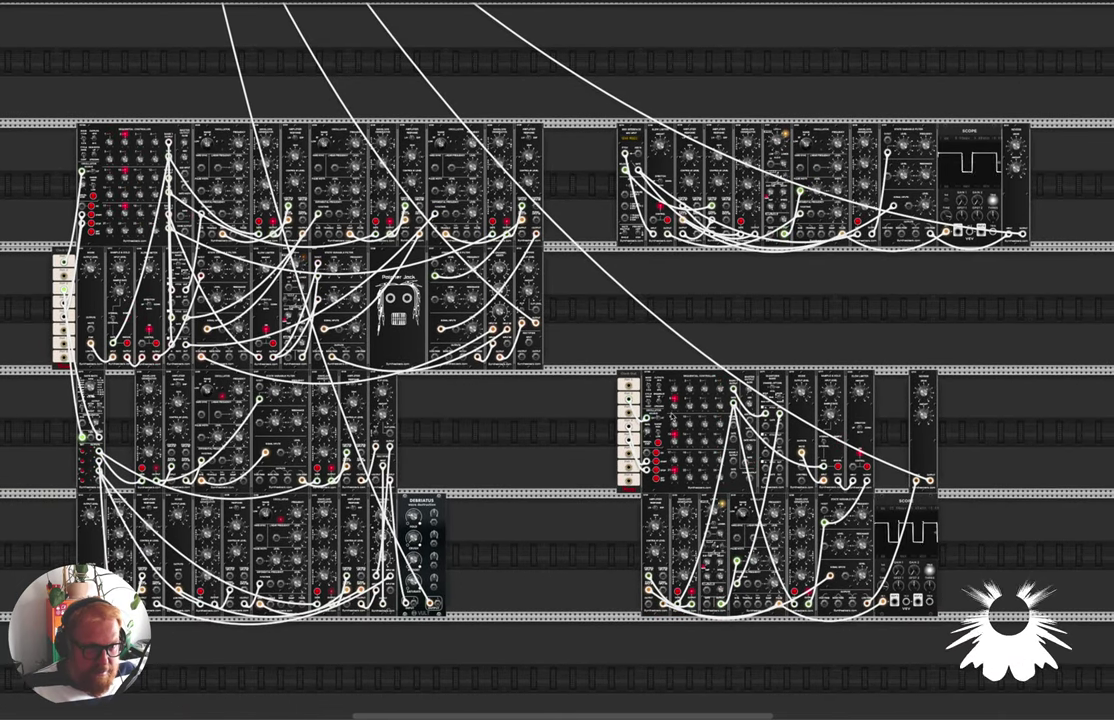
{"action": "scroll", "coordinate": [674, 418], "scroll_direction": "left", "scroll_amount": 1}
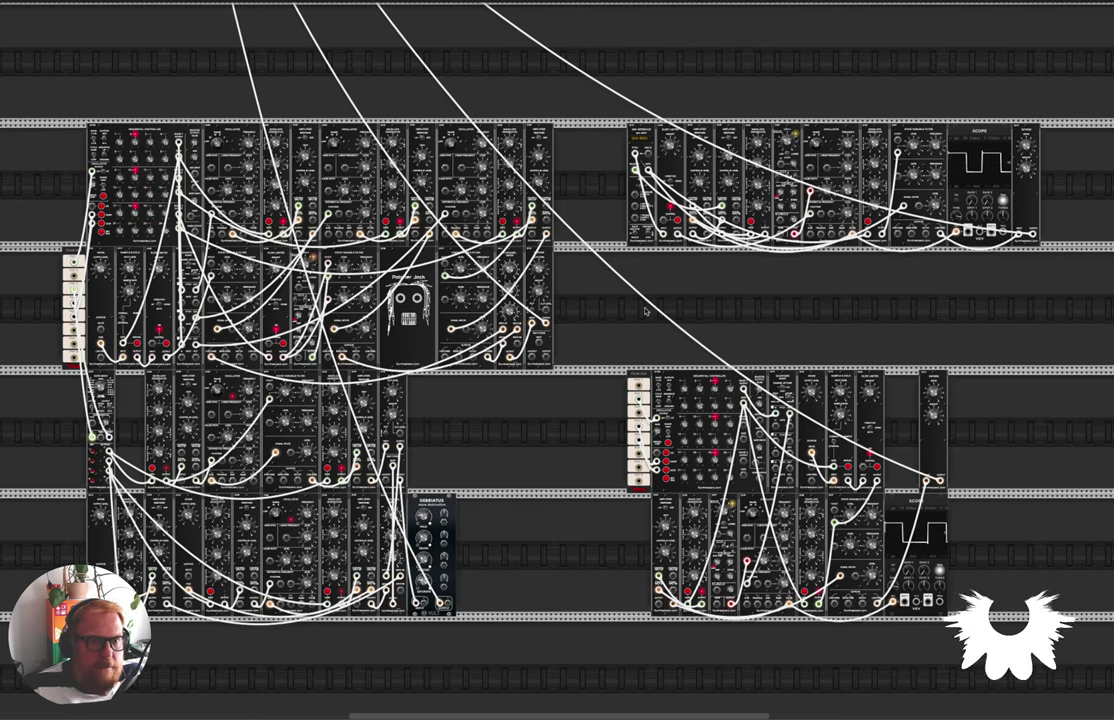
{"action": "scroll", "coordinate": [630, 305], "scroll_direction": "up", "scroll_amount": 7}
{"action": "scroll", "coordinate": [615, 300], "scroll_direction": "up", "scroll_amount": 3}
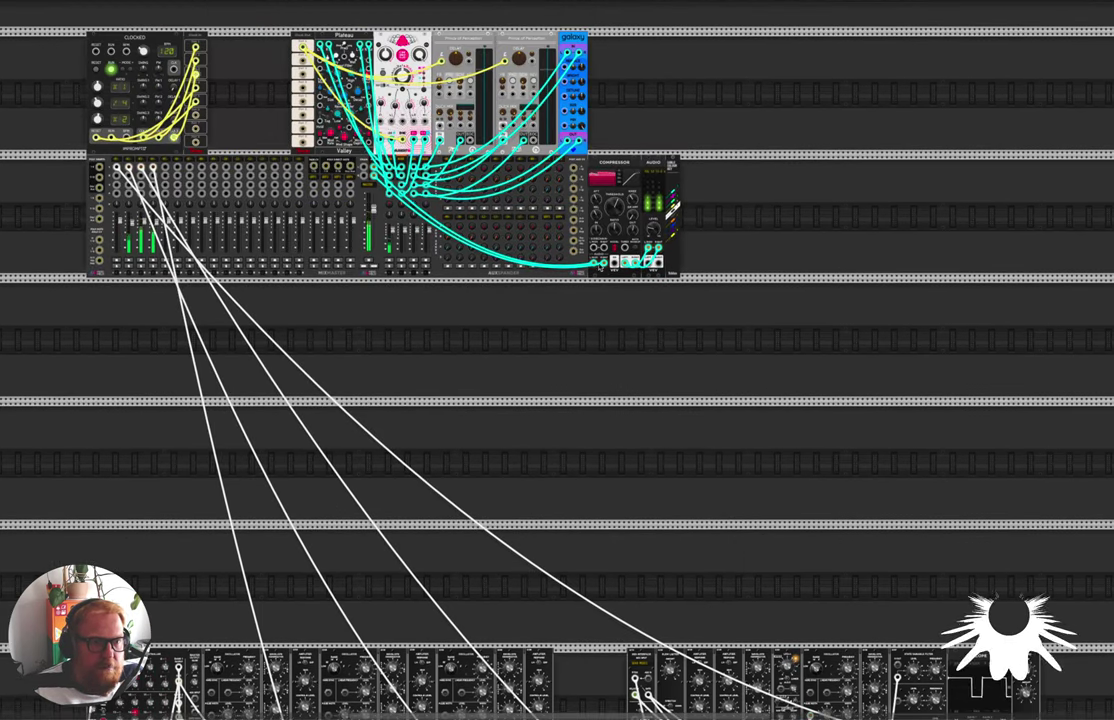
{"action": "mouse_move", "coordinate": [654, 229]}
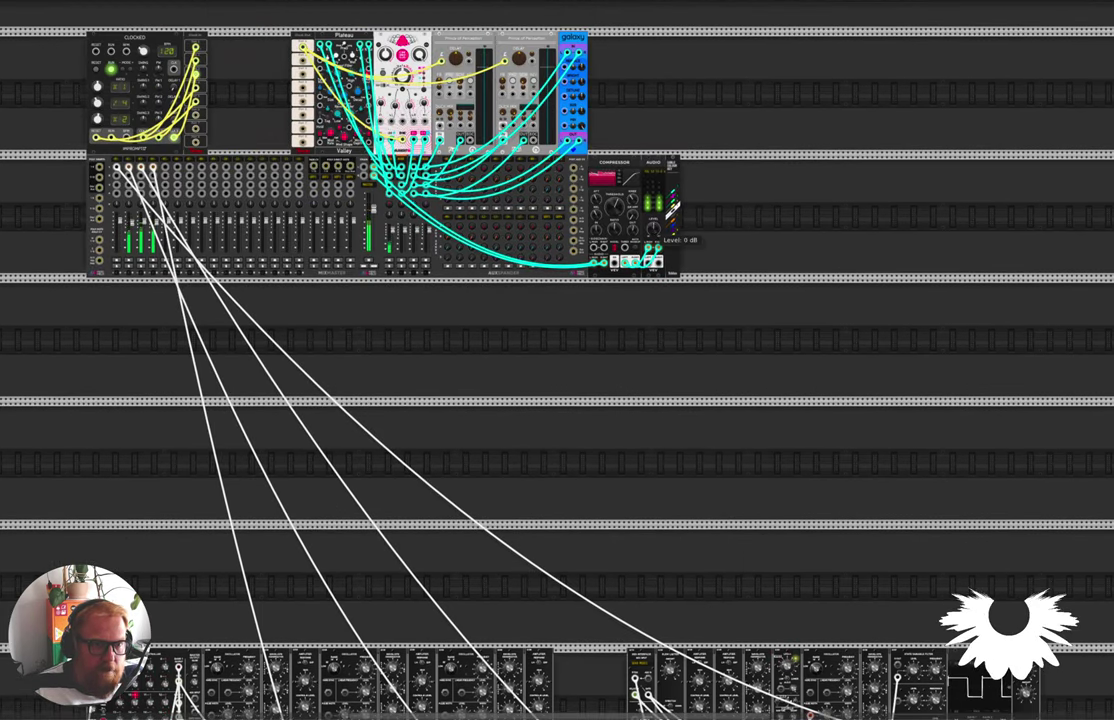